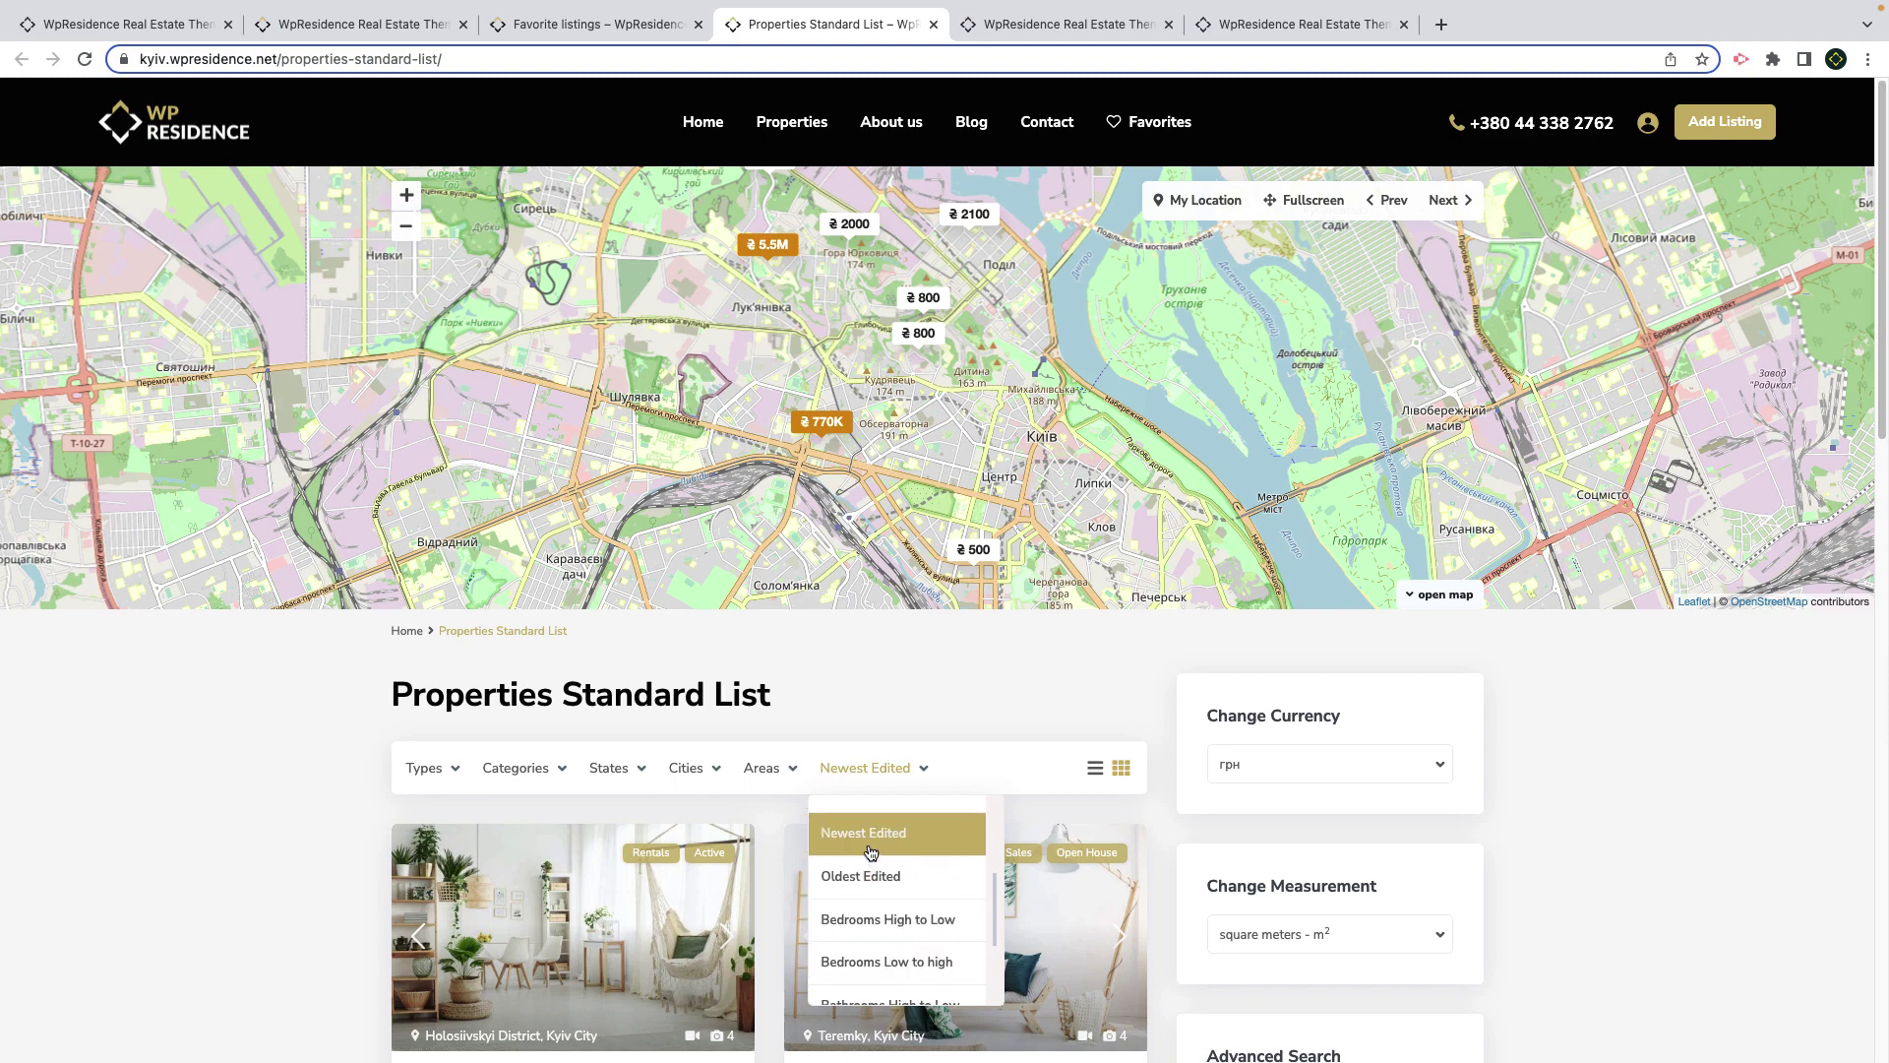
# Step: Scroll back up the Kyiv Properties Standard List sorted by Newest Edited
pyautogui.scroll(3, 871, 852)
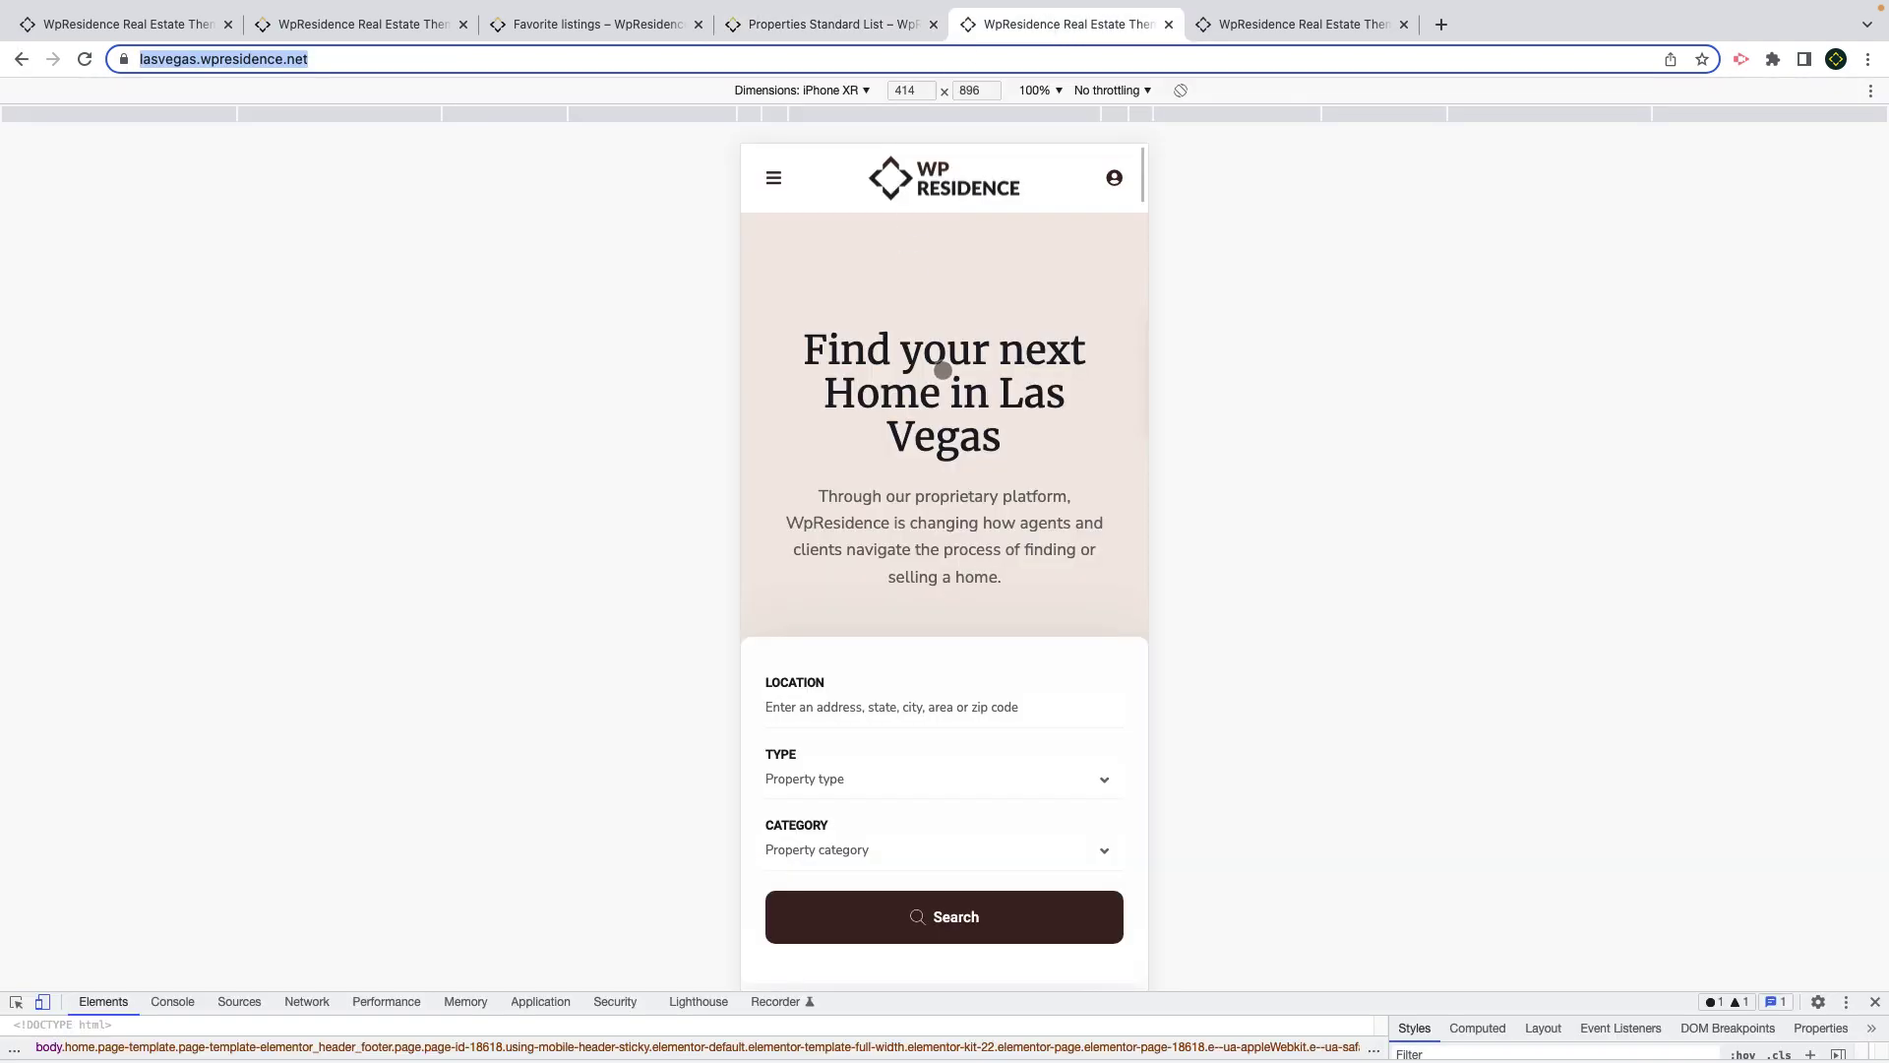
# Step: Leave the Las Vegas demo tabs for the Kyiv demo homepage and scroll down it
pyautogui.scroll(-4, 943, 370)
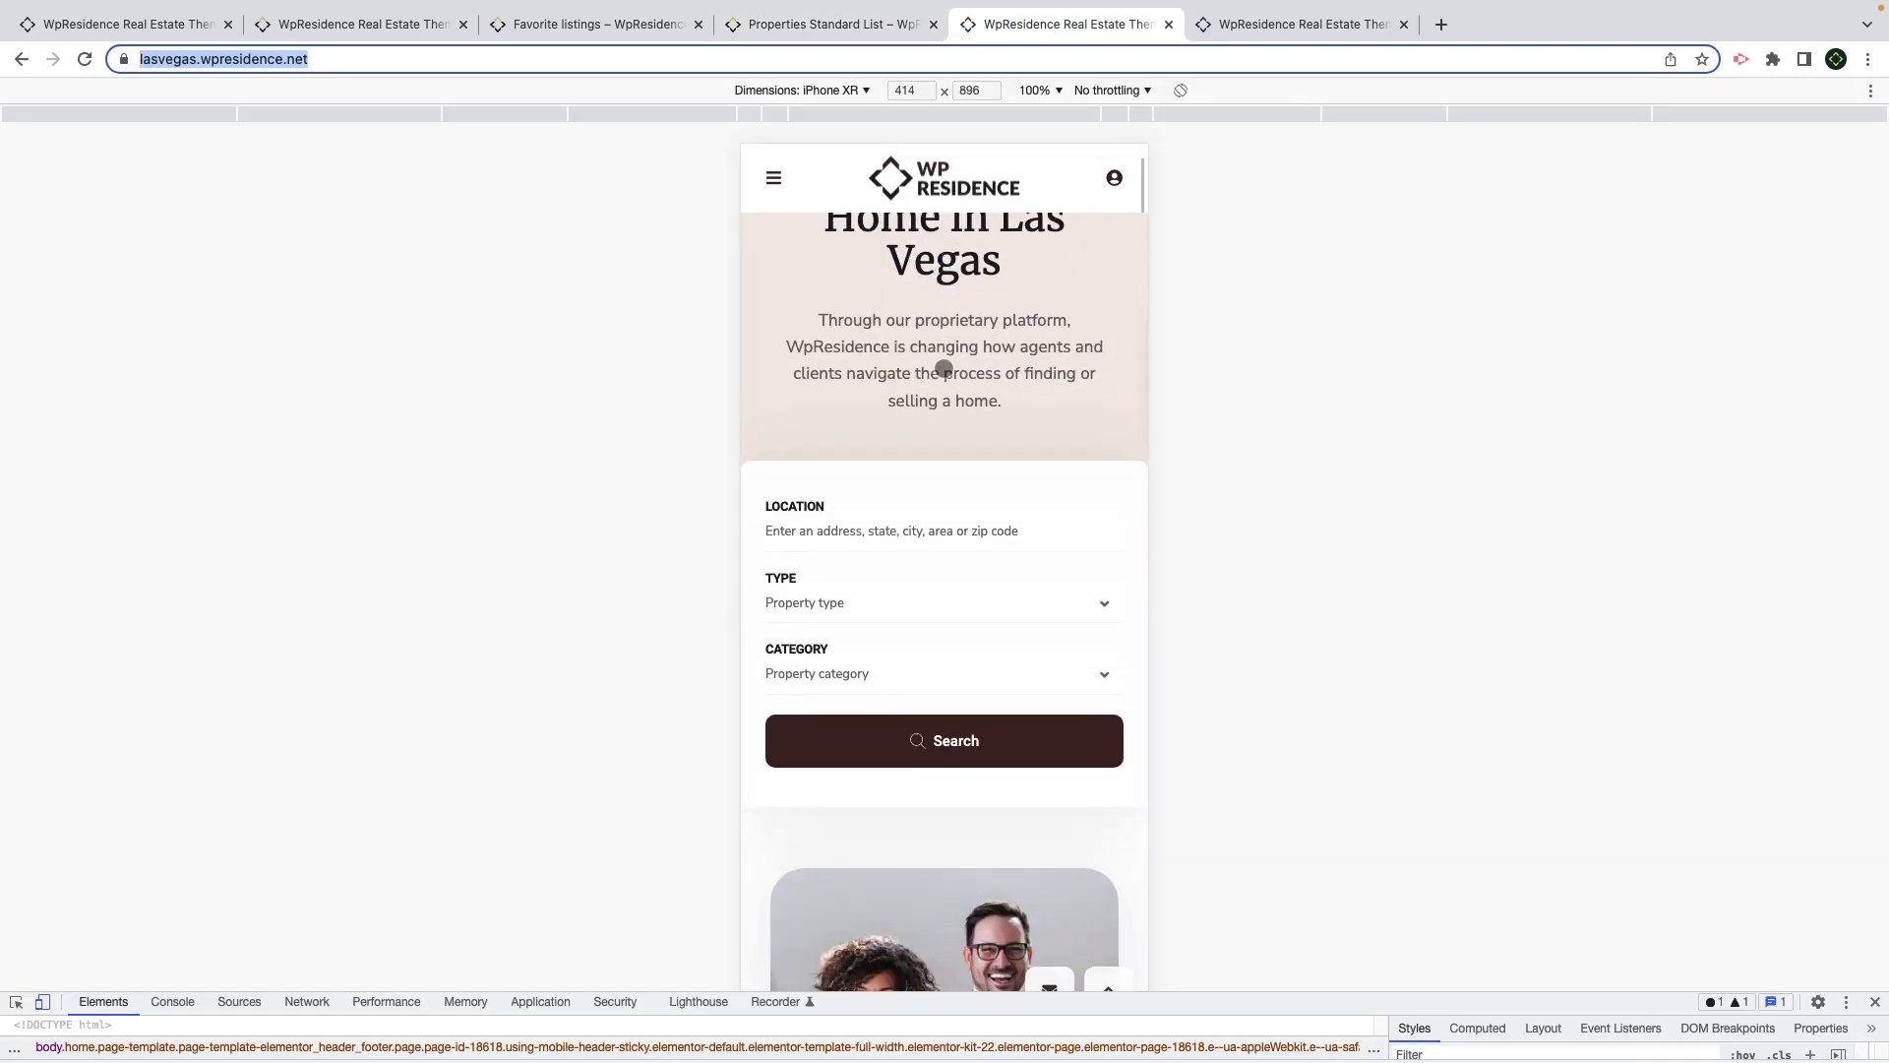
pyautogui.scroll(4, 943, 368)
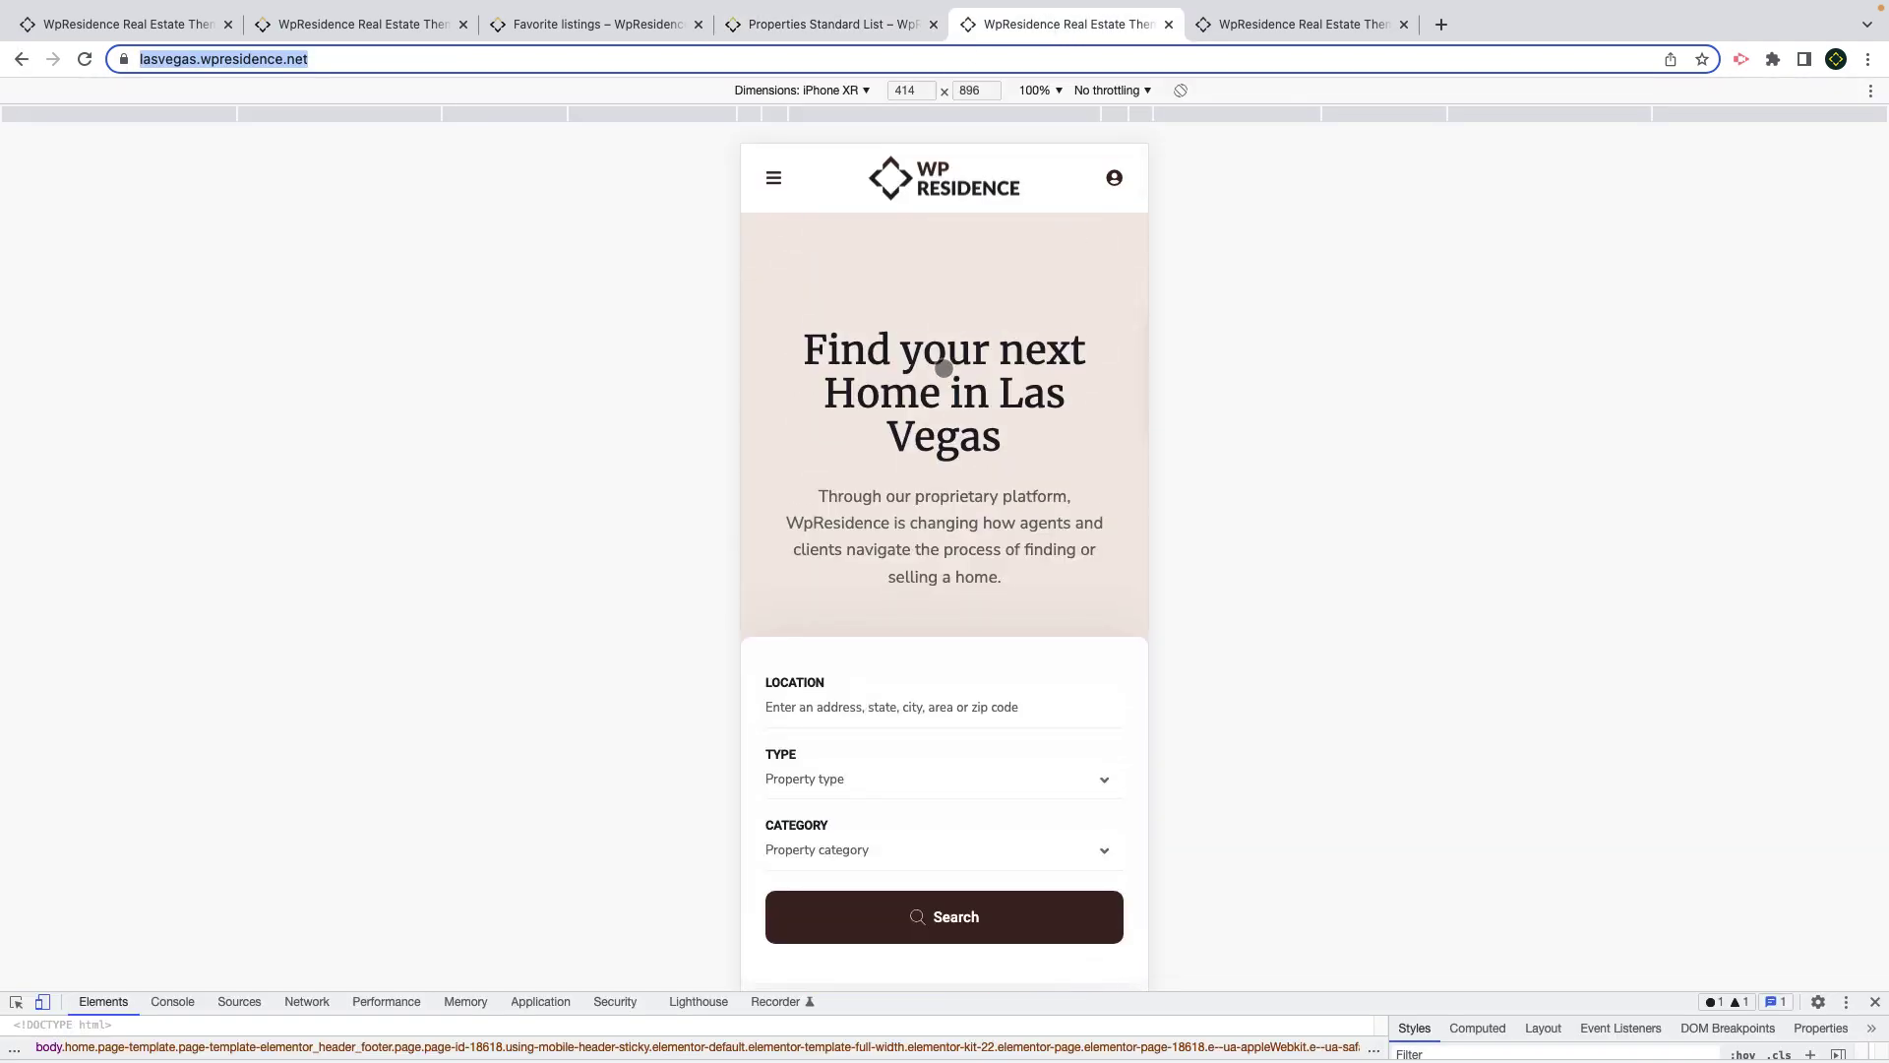
pyautogui.hotkey('ctrl', 'Tab')
pyautogui.click(96, 26)
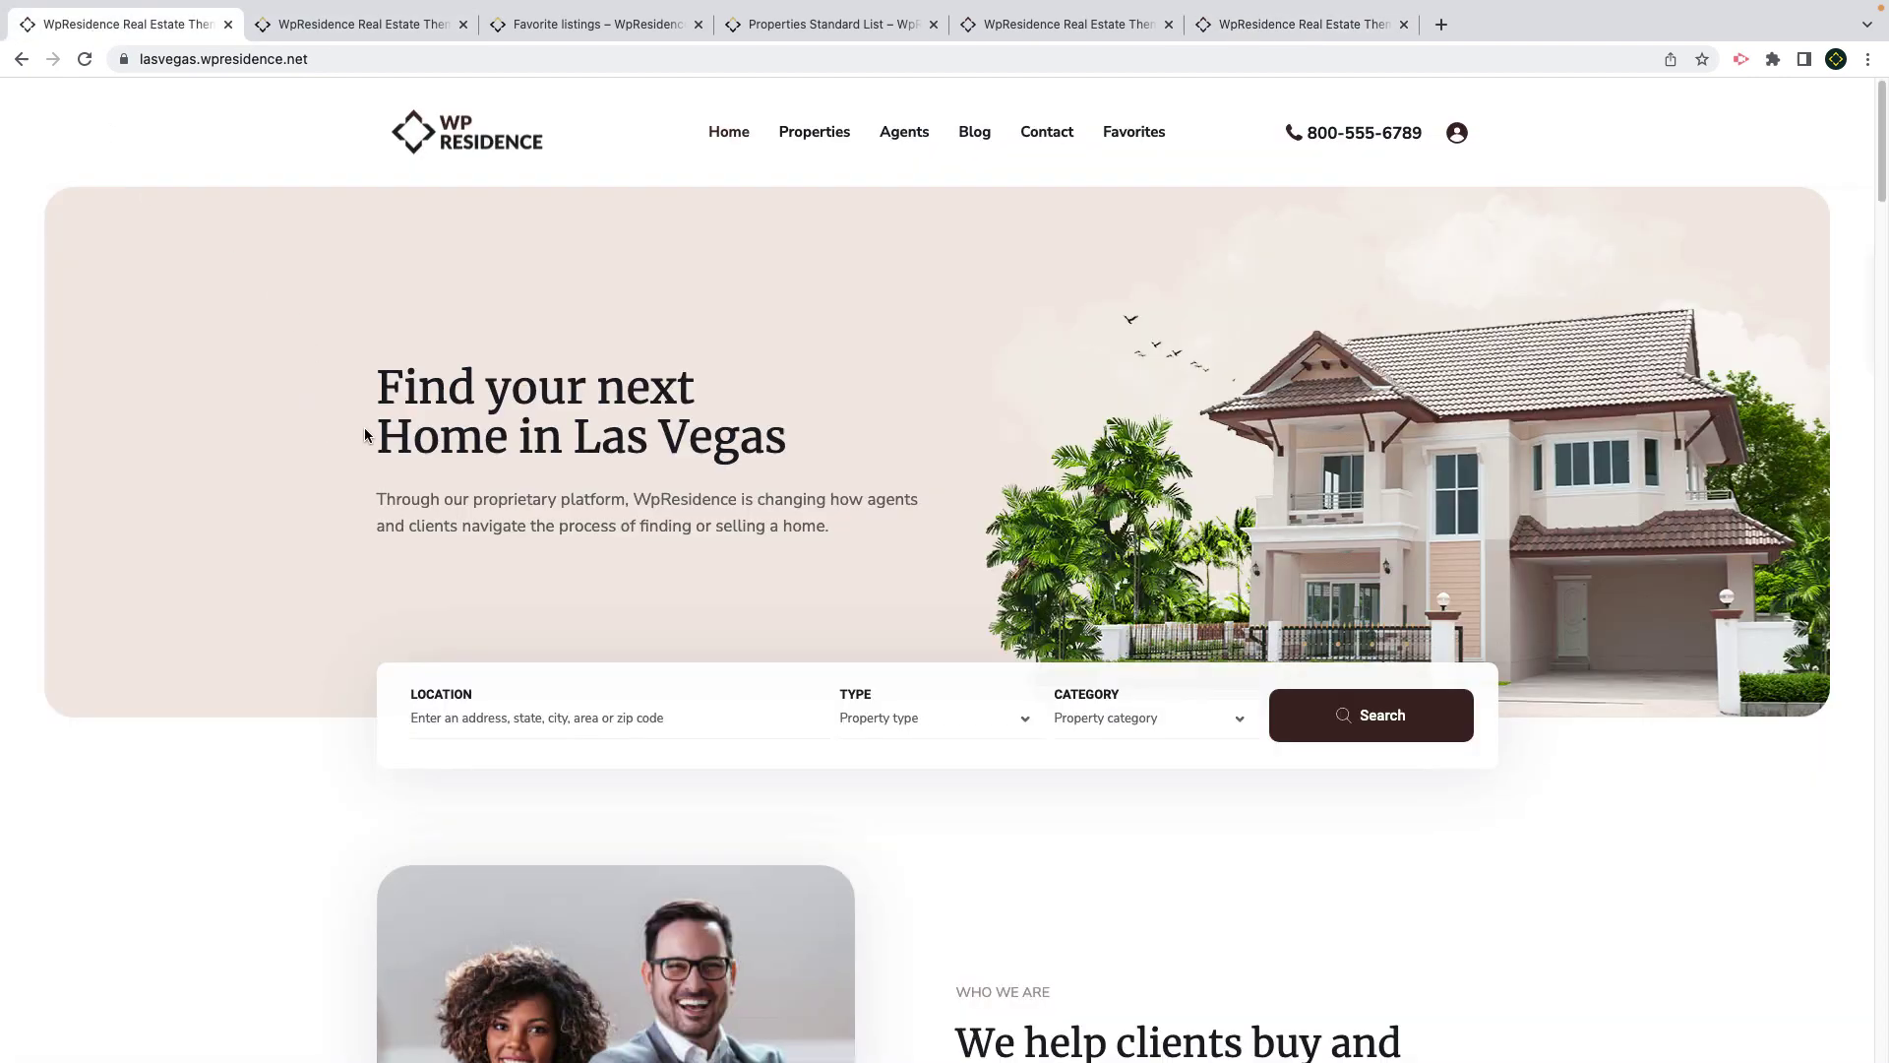
pyautogui.click(339, 30)
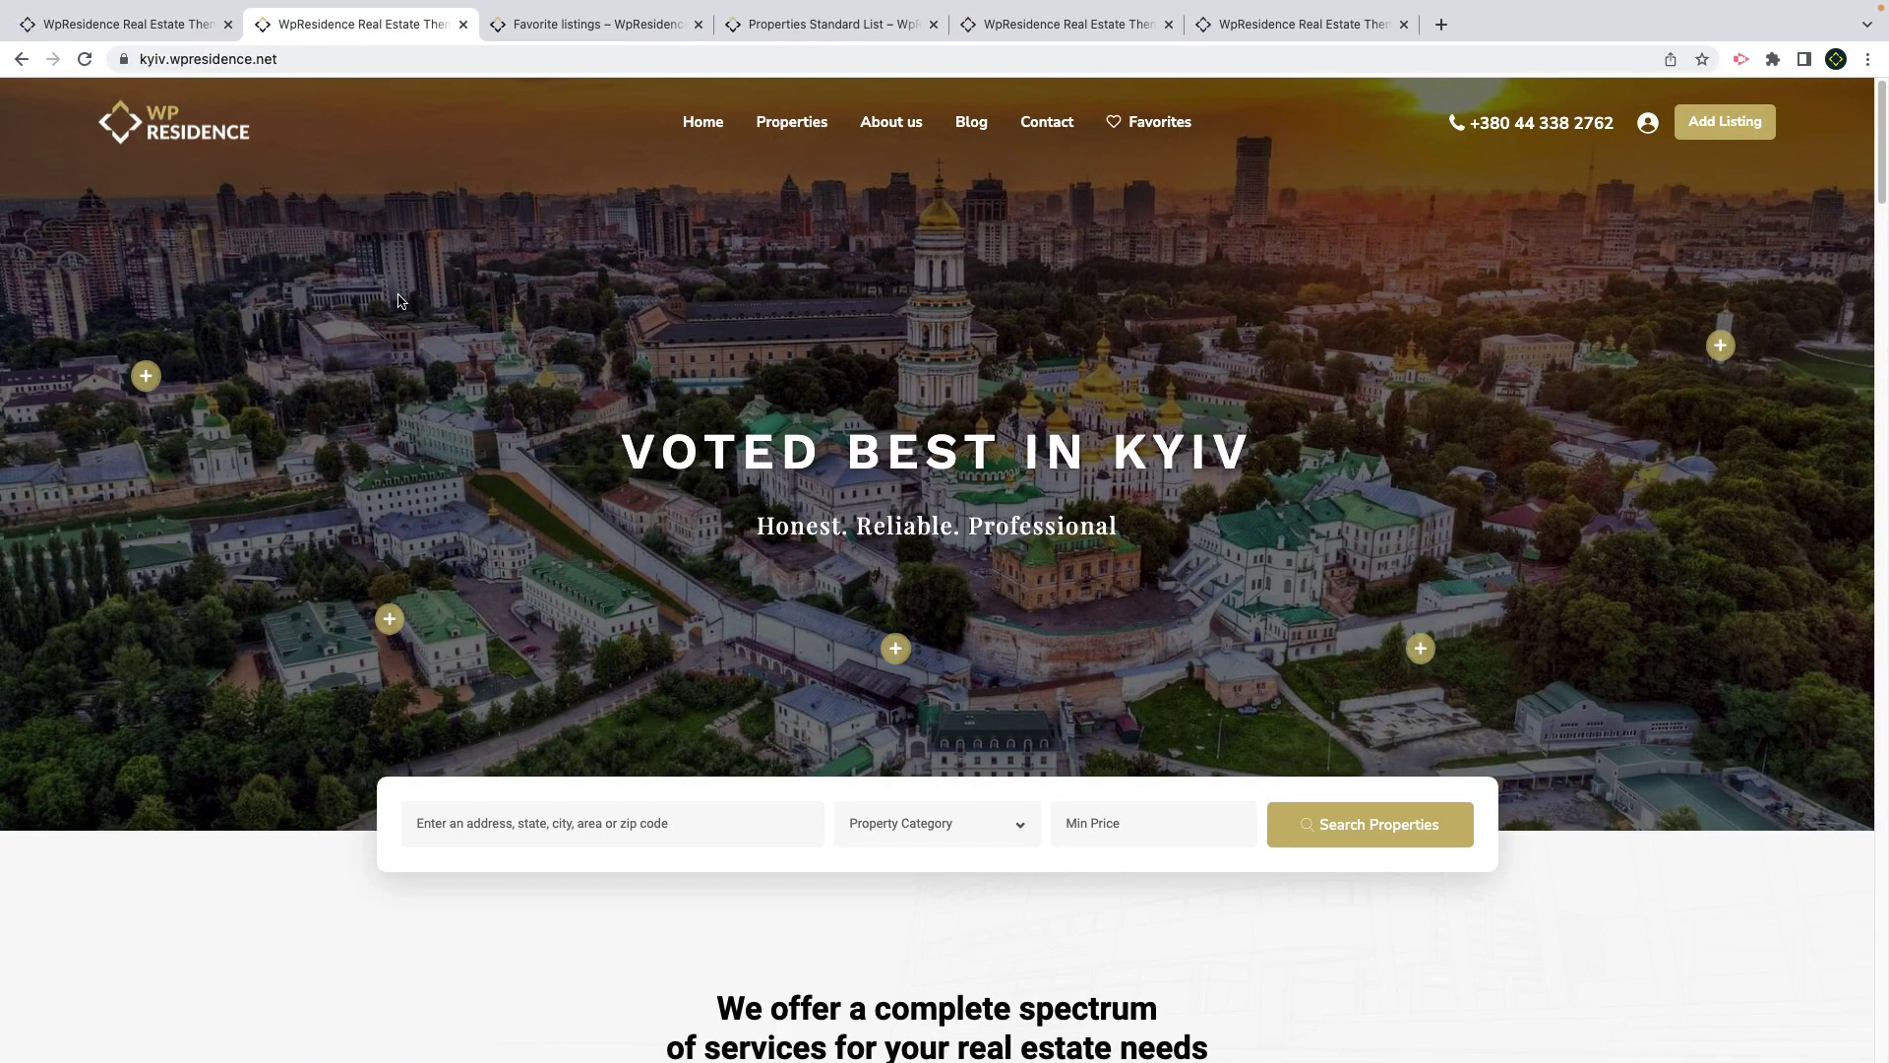
pyautogui.scroll(-4, 415, 305)
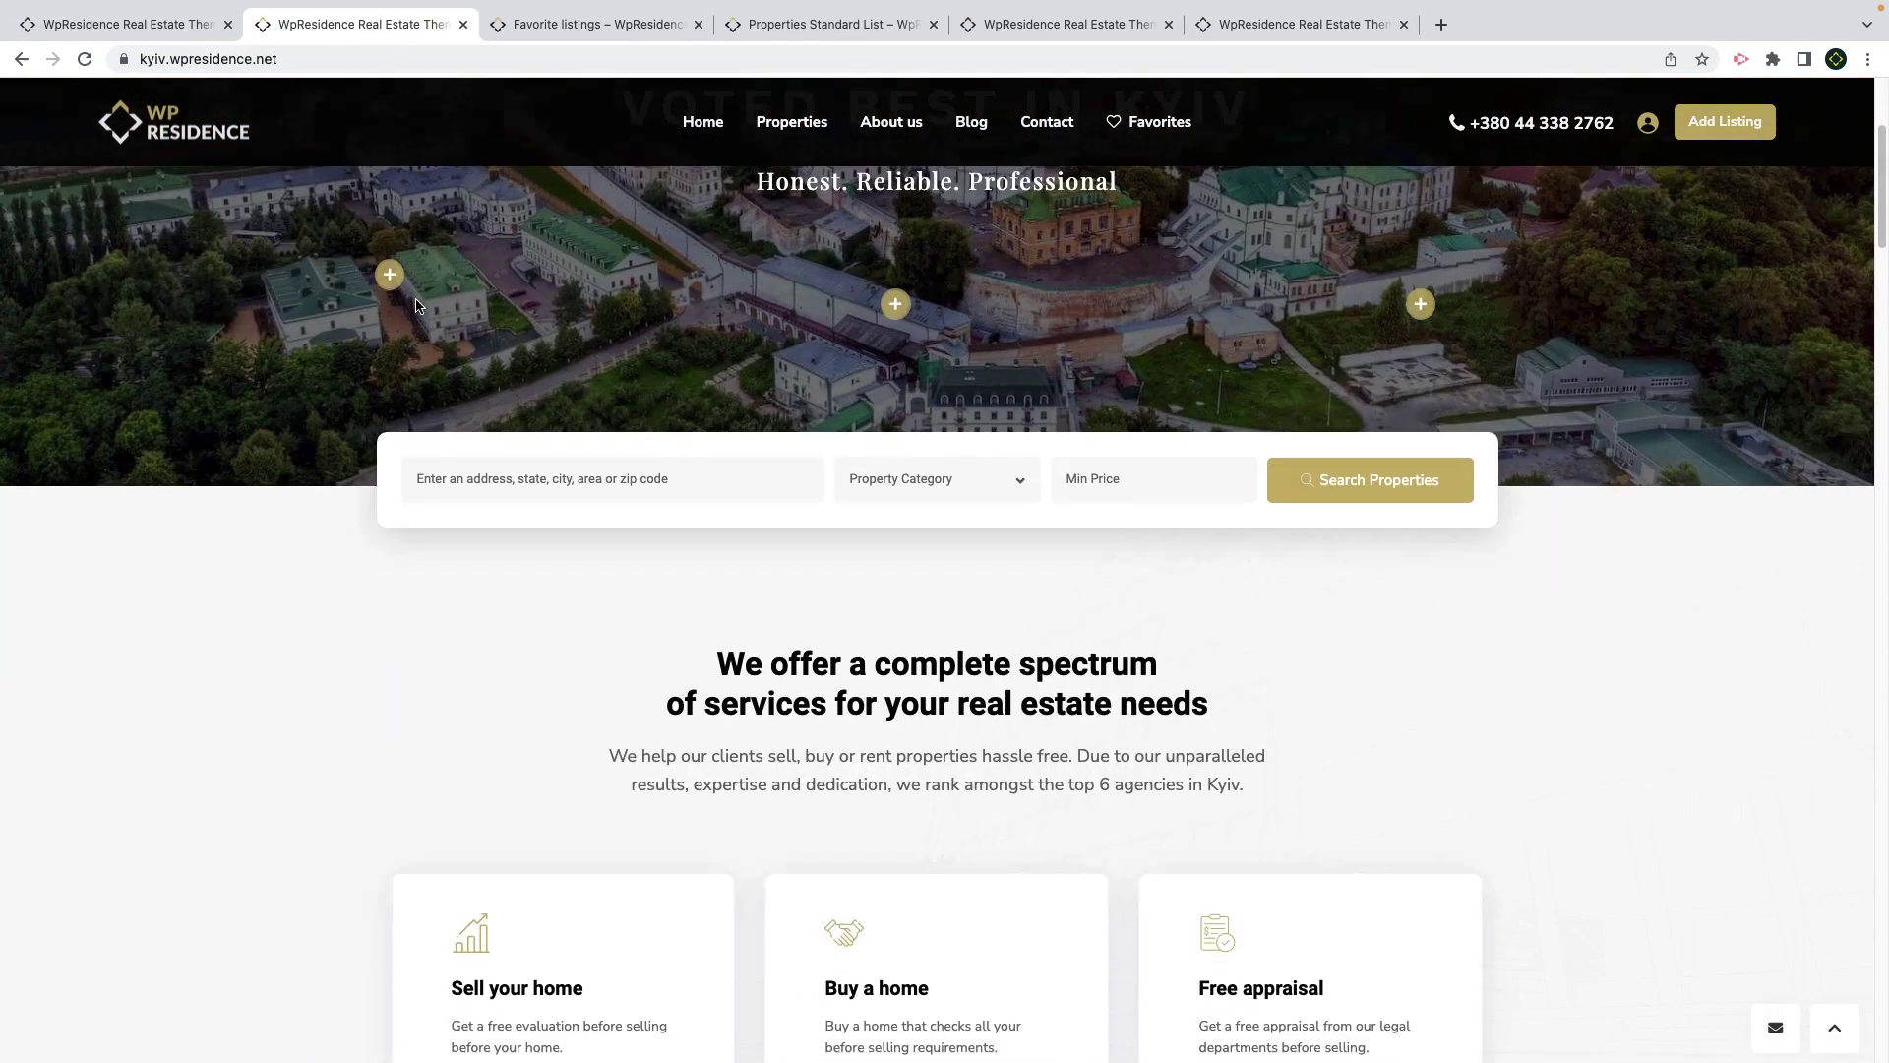
pyautogui.scroll(-2, 415, 305)
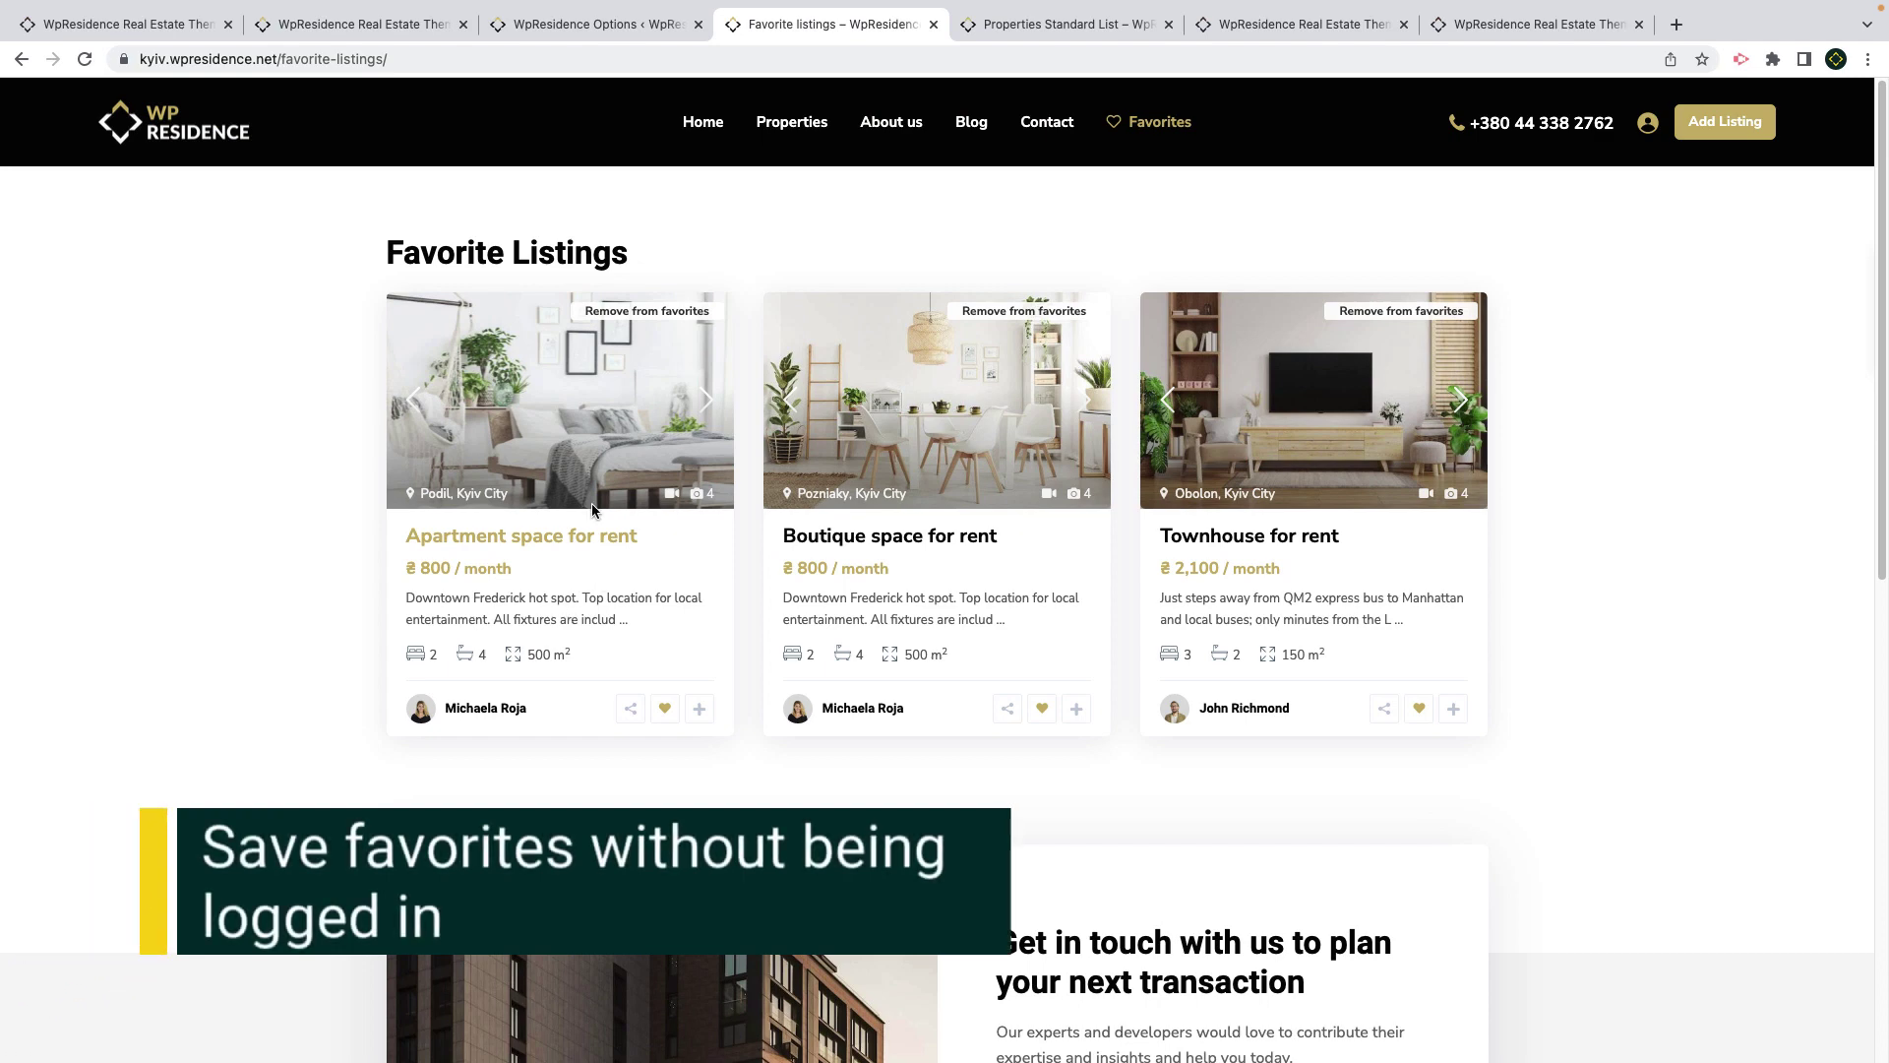
# Step: Confirm User Role Settings has 'Login is mandatory to save favorites?' set to no
pyautogui.click(586, 25)
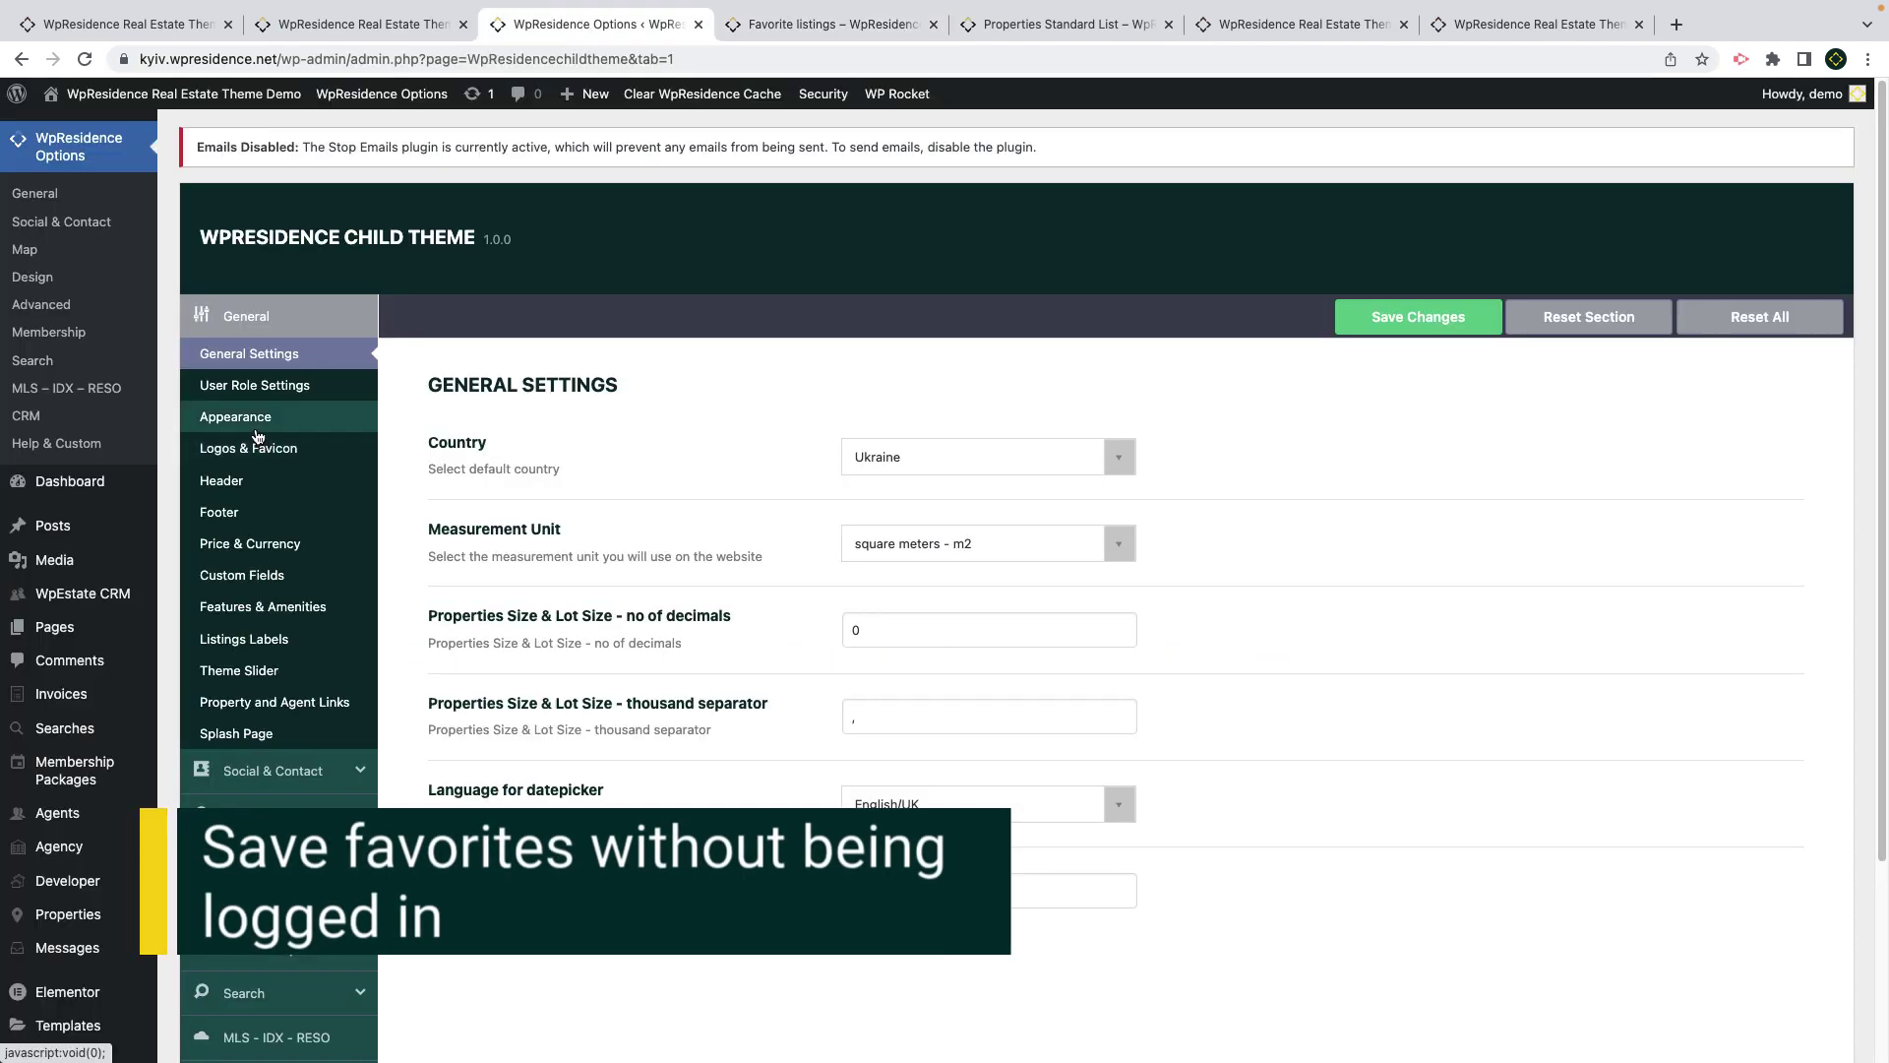
pyautogui.click(258, 388)
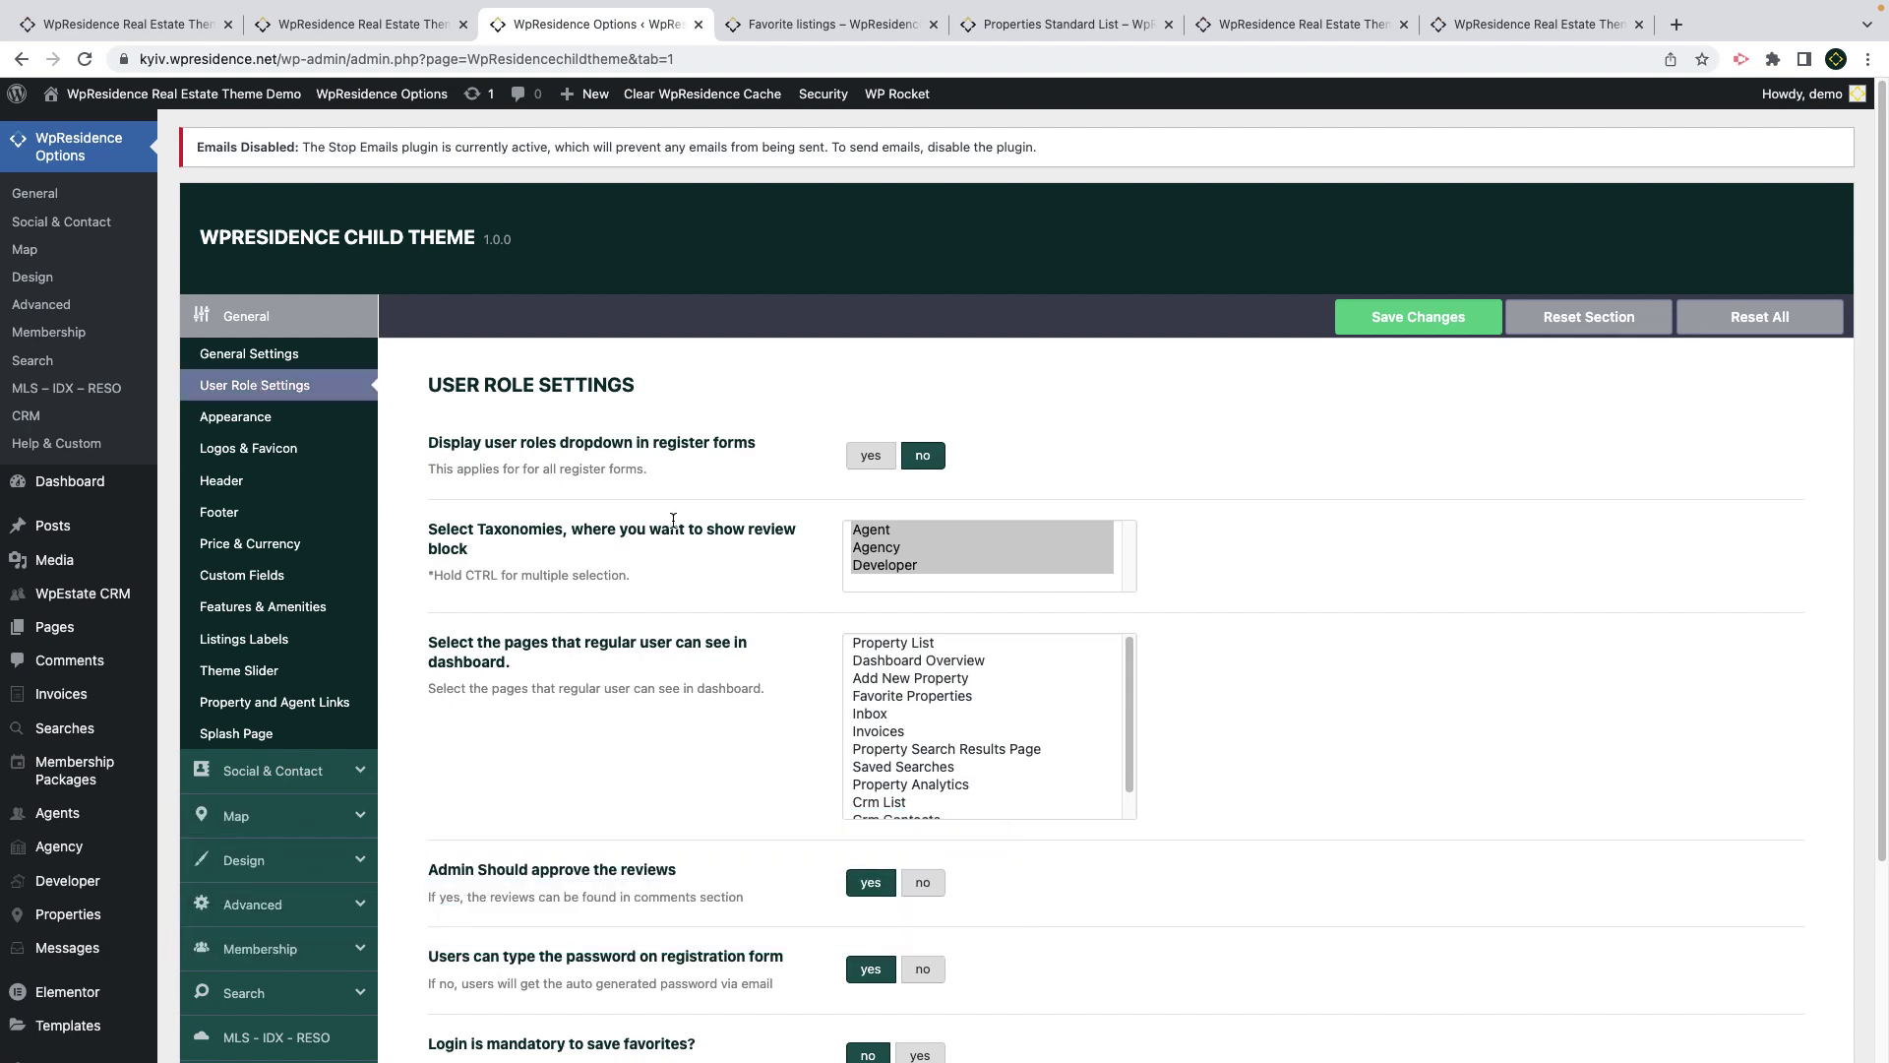
pyautogui.scroll(-3, 675, 518)
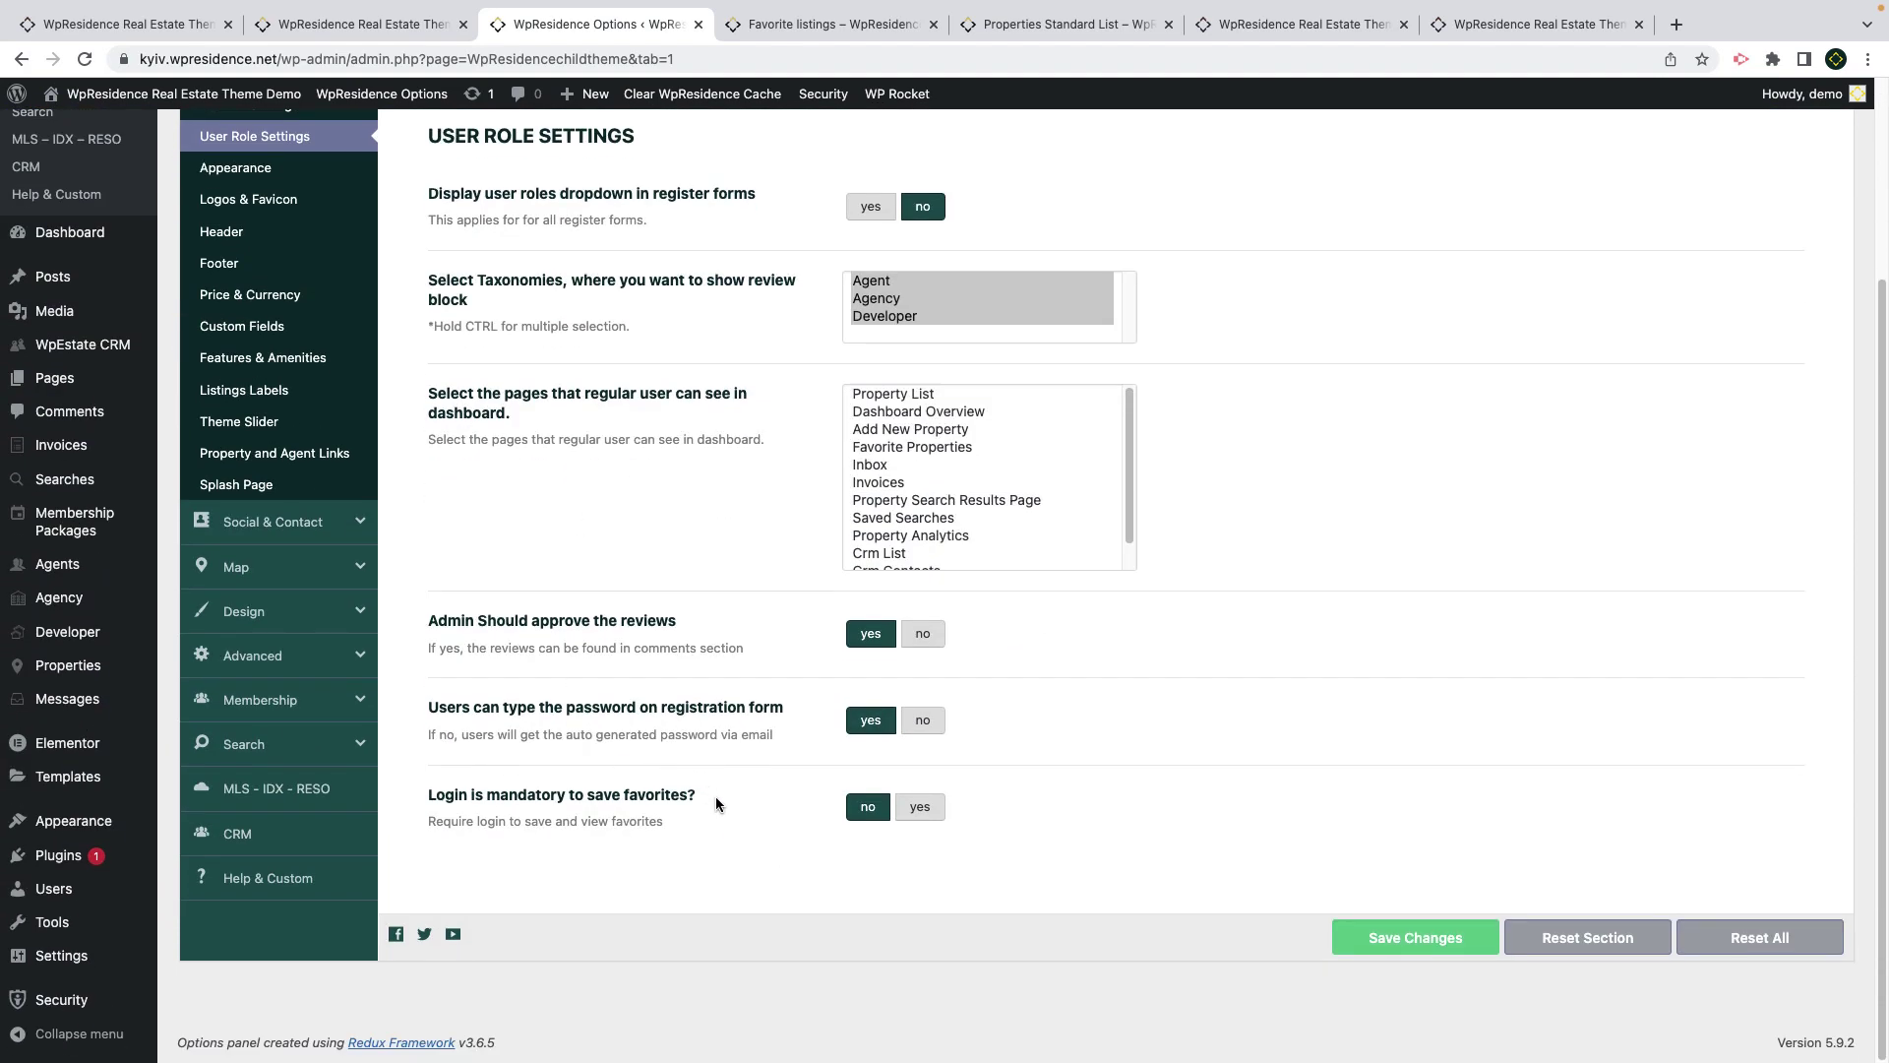
pyautogui.moveTo(718, 800); pyautogui.dragTo(433, 798)
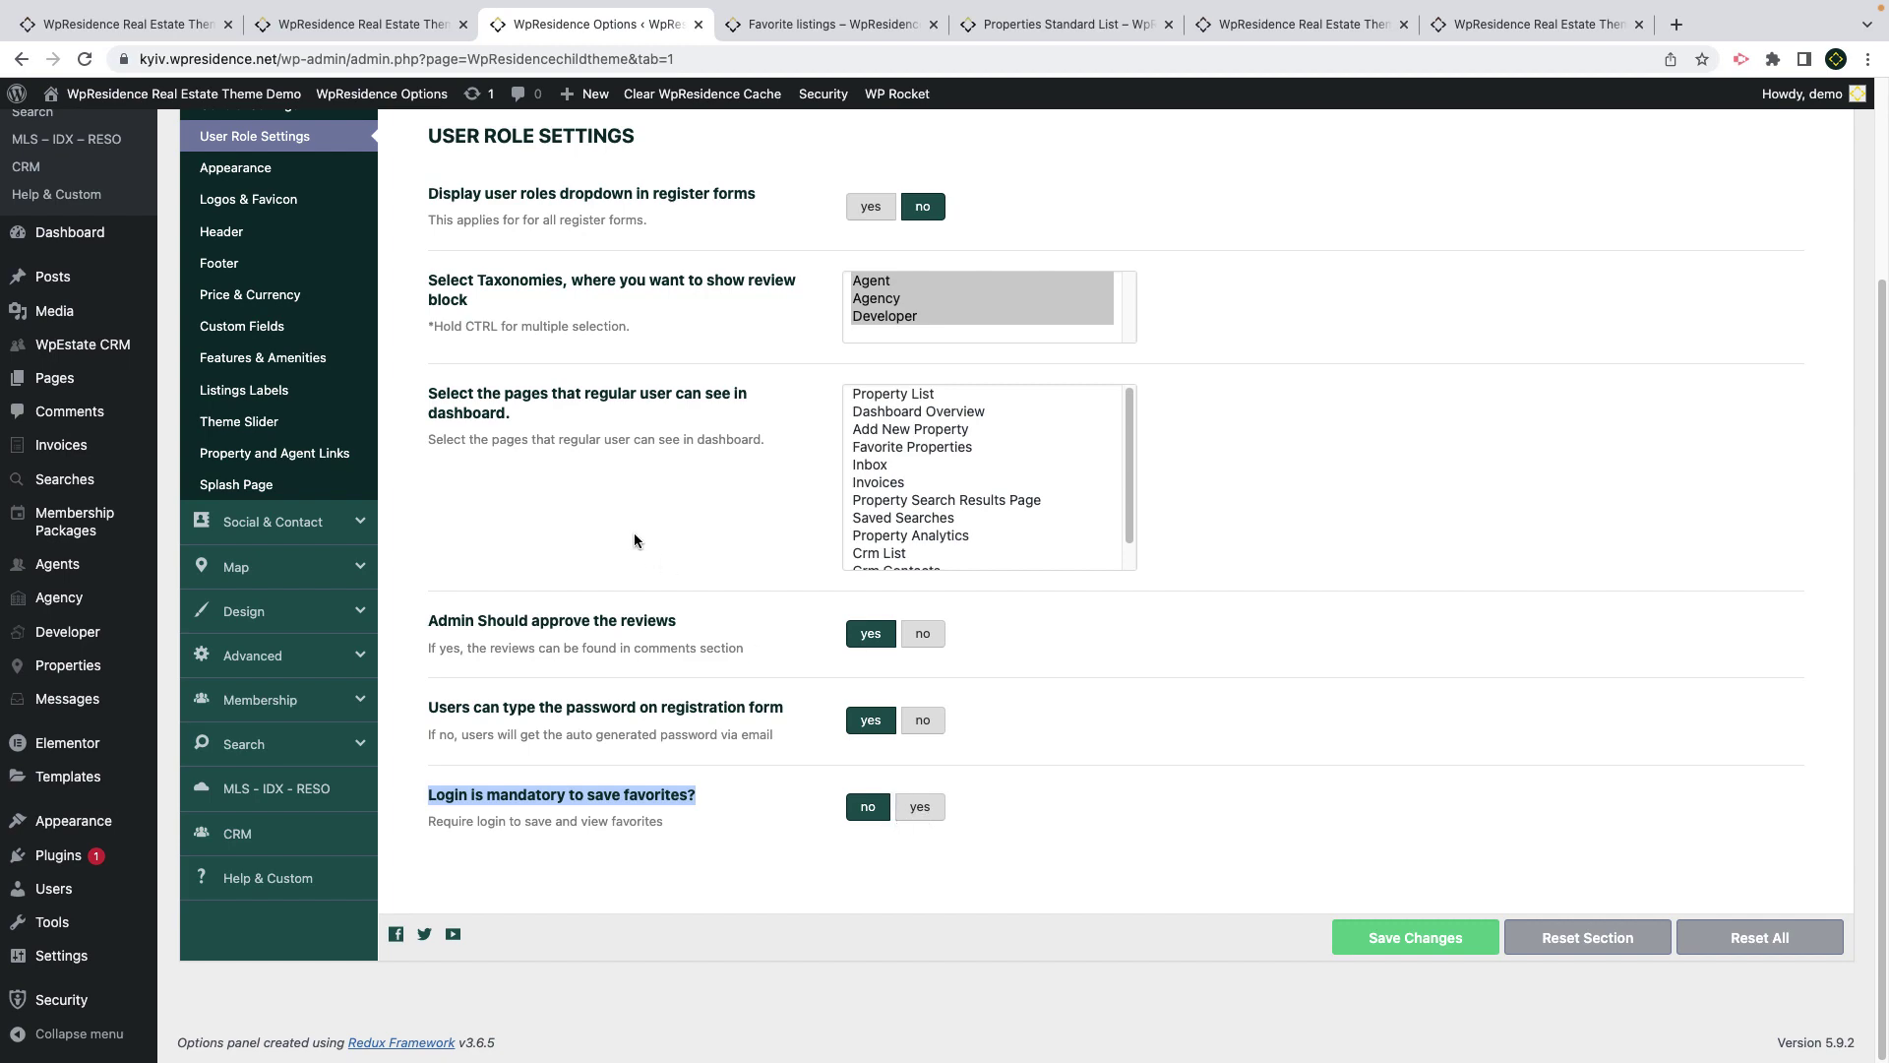
pyautogui.hotkey('ctrl', 'Tab')
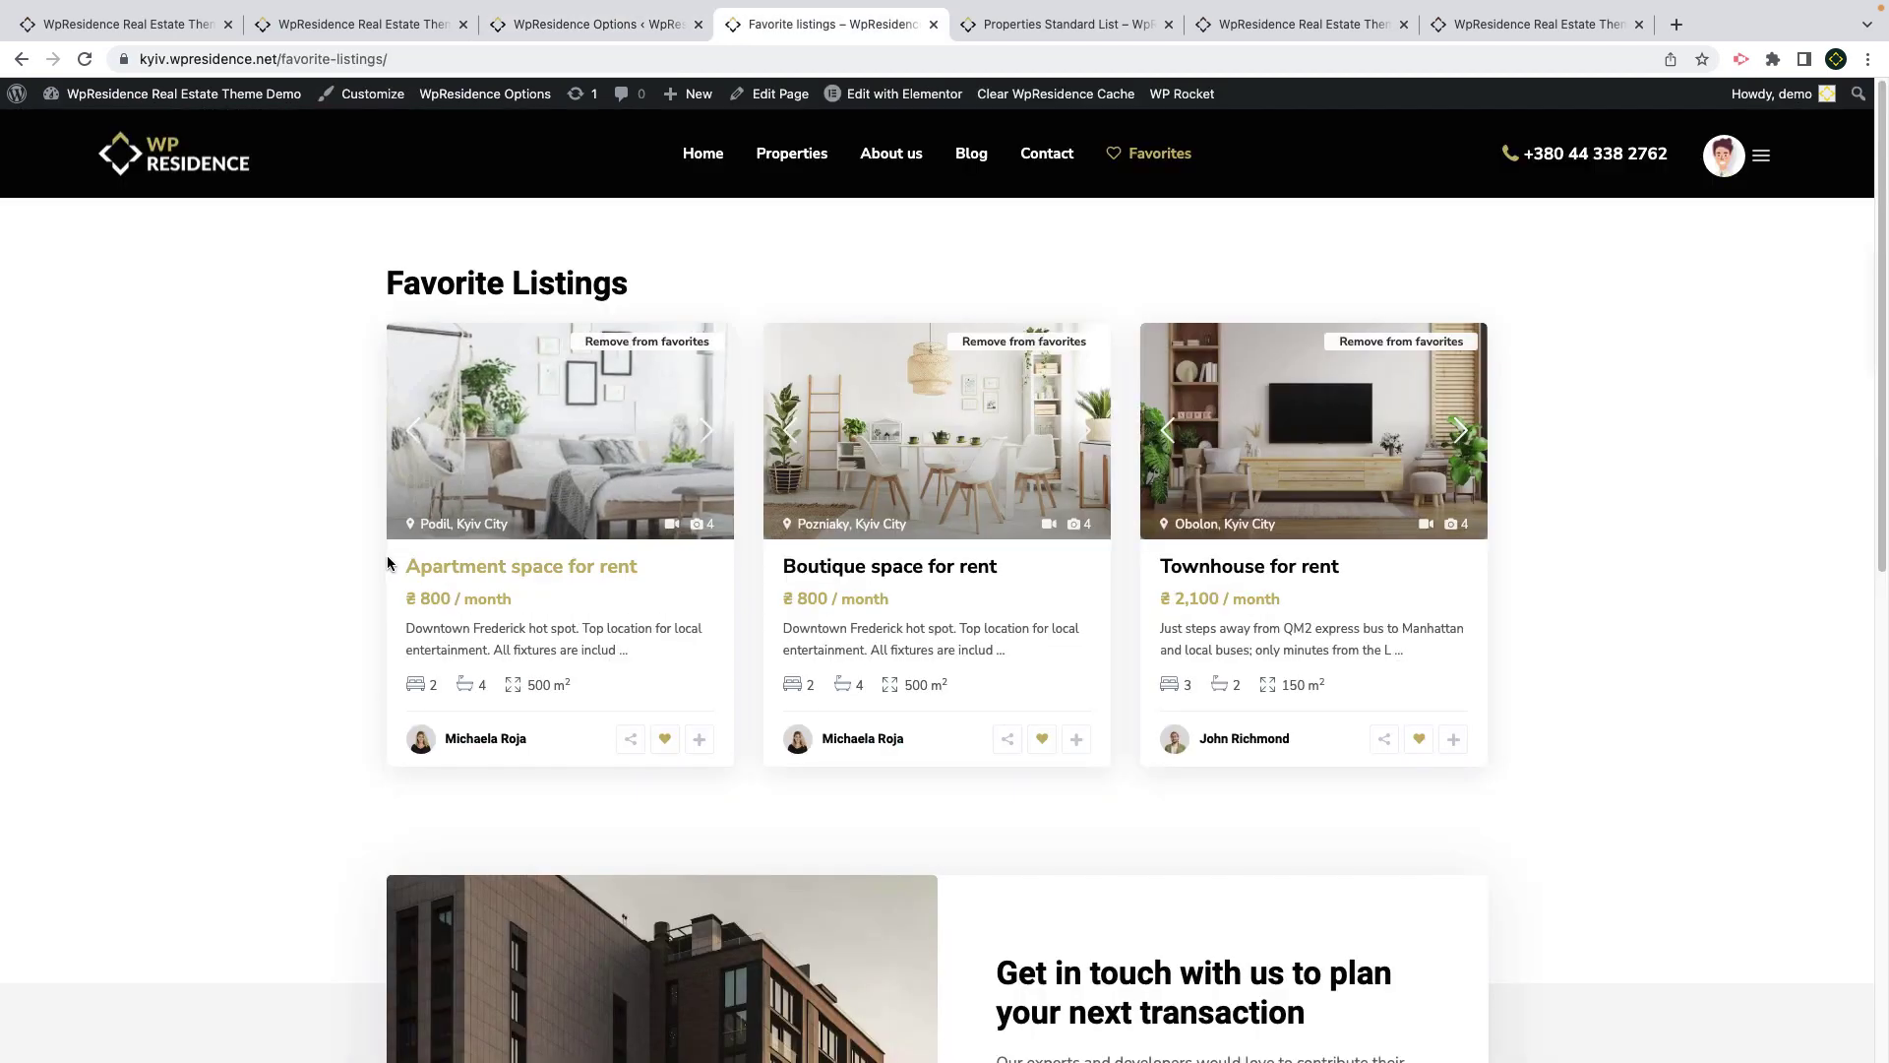
# Step: Keep the Favorite listings page on Elementor Full Width and edit it with Elementor
pyautogui.click(774, 100)
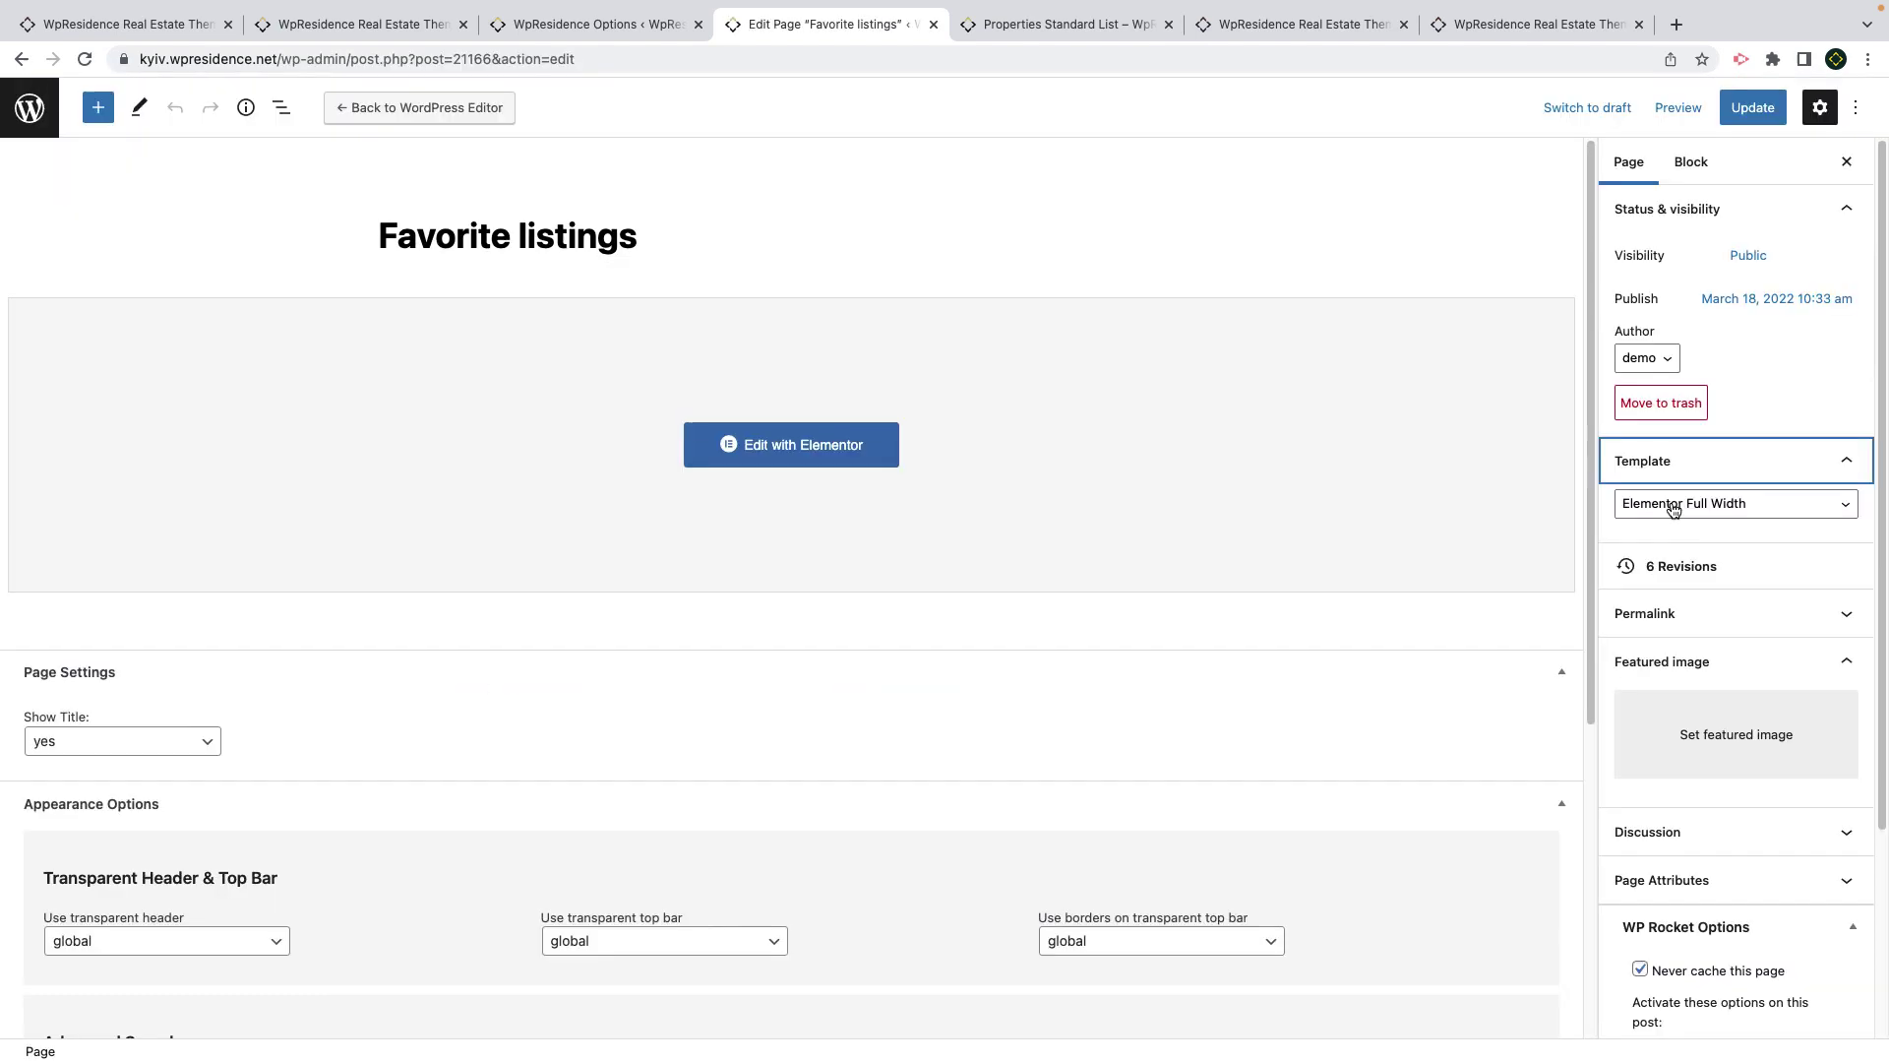
pyautogui.click(1674, 510)
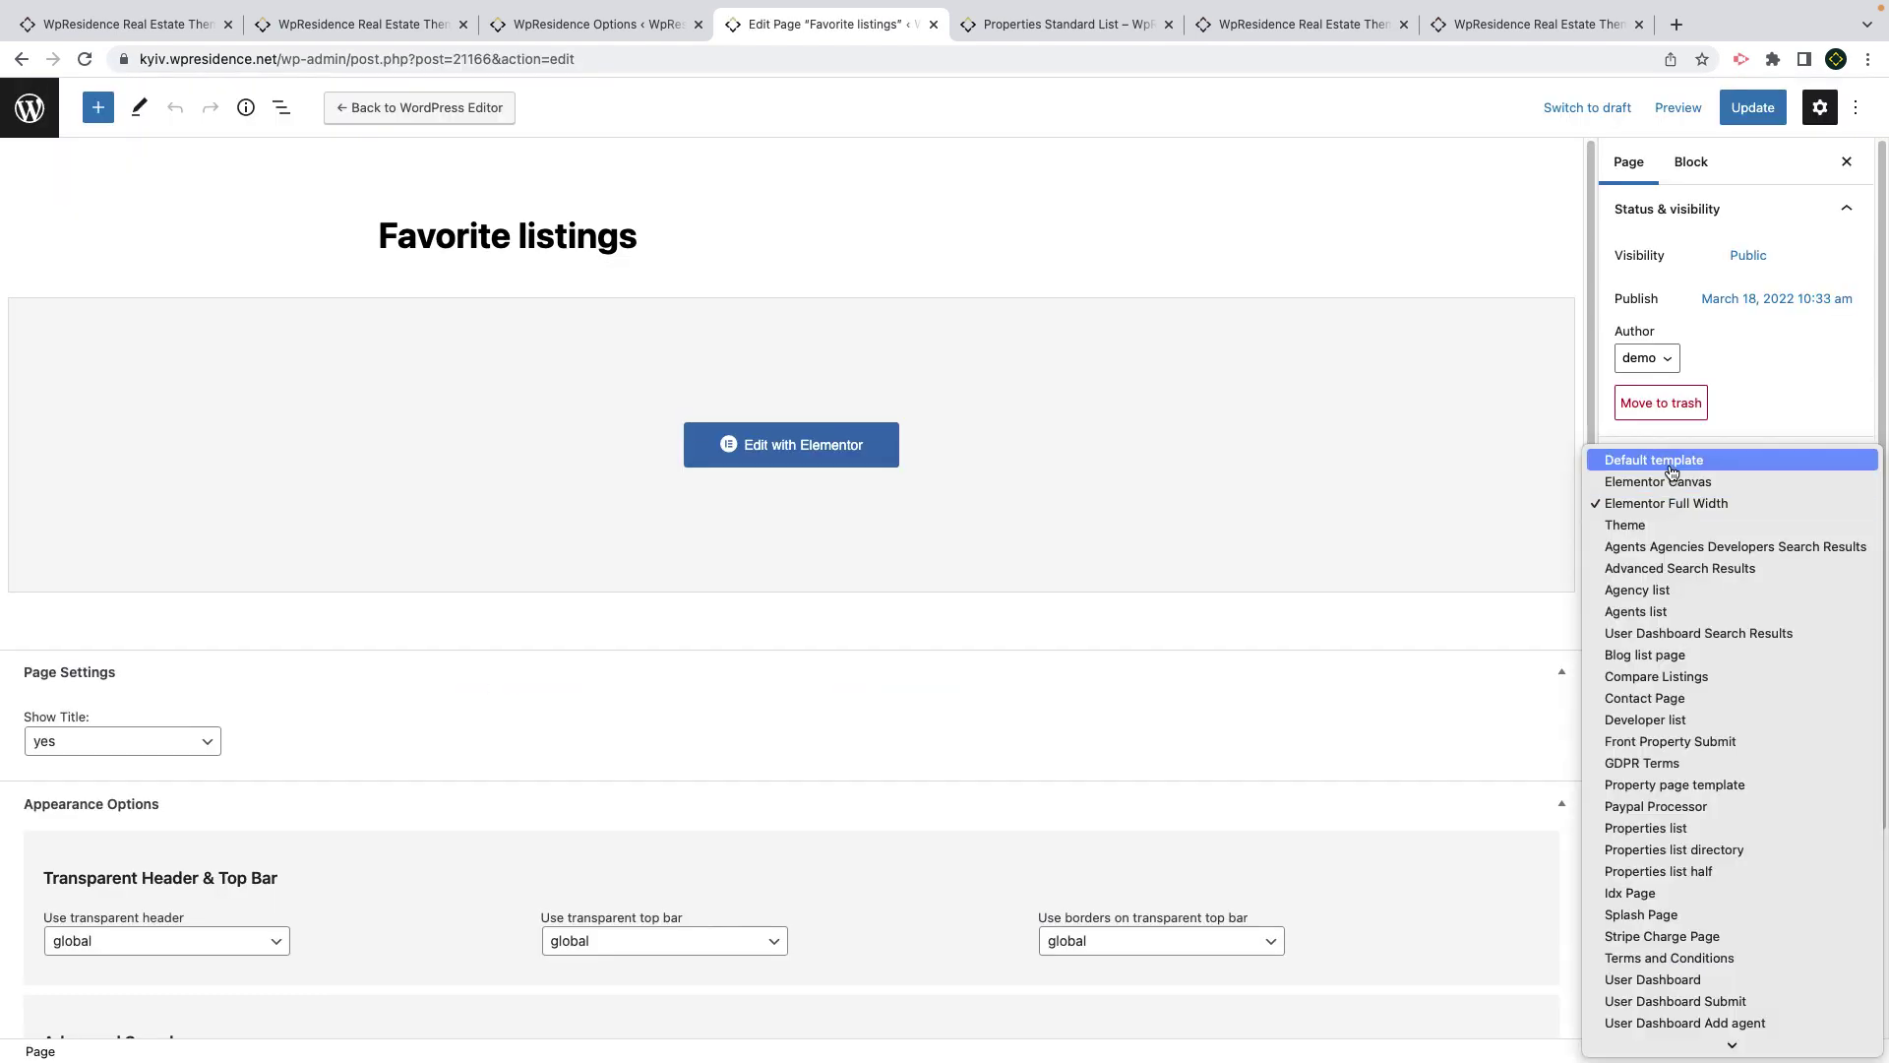
pyautogui.click(1673, 502)
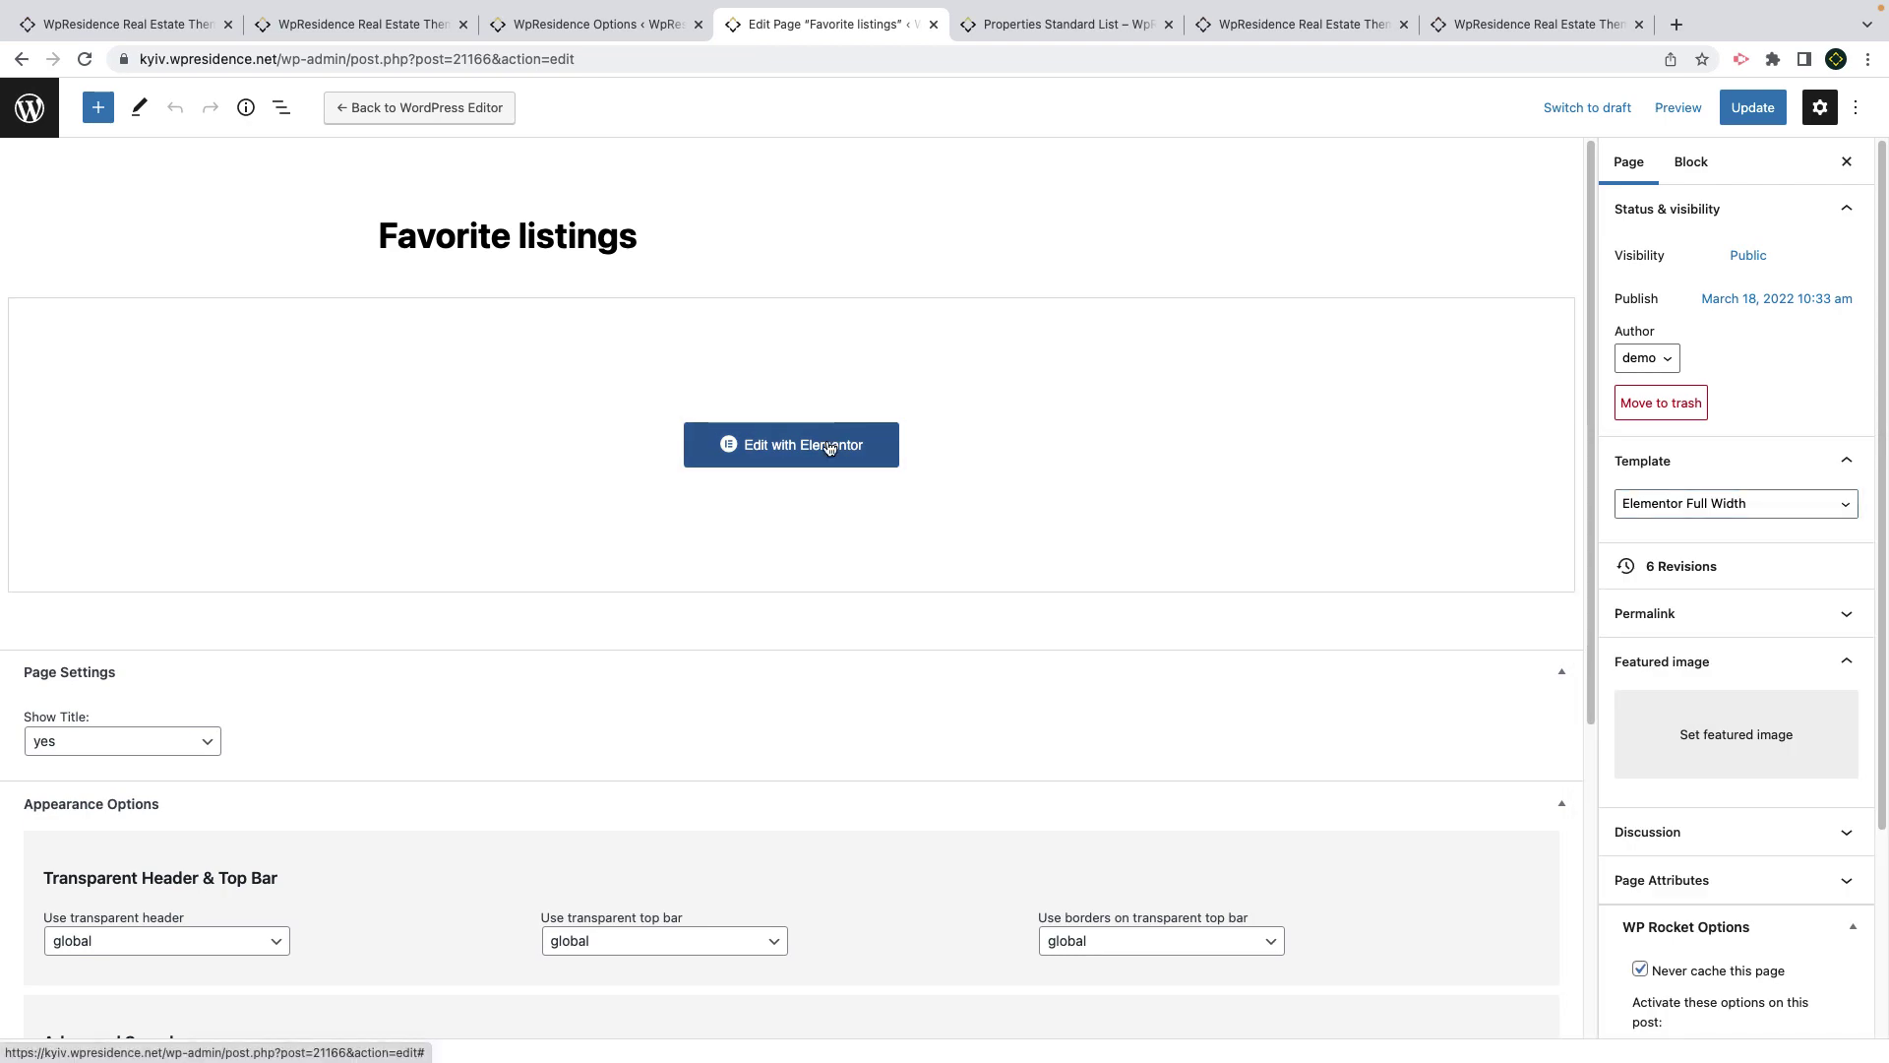
pyautogui.click(830, 447)
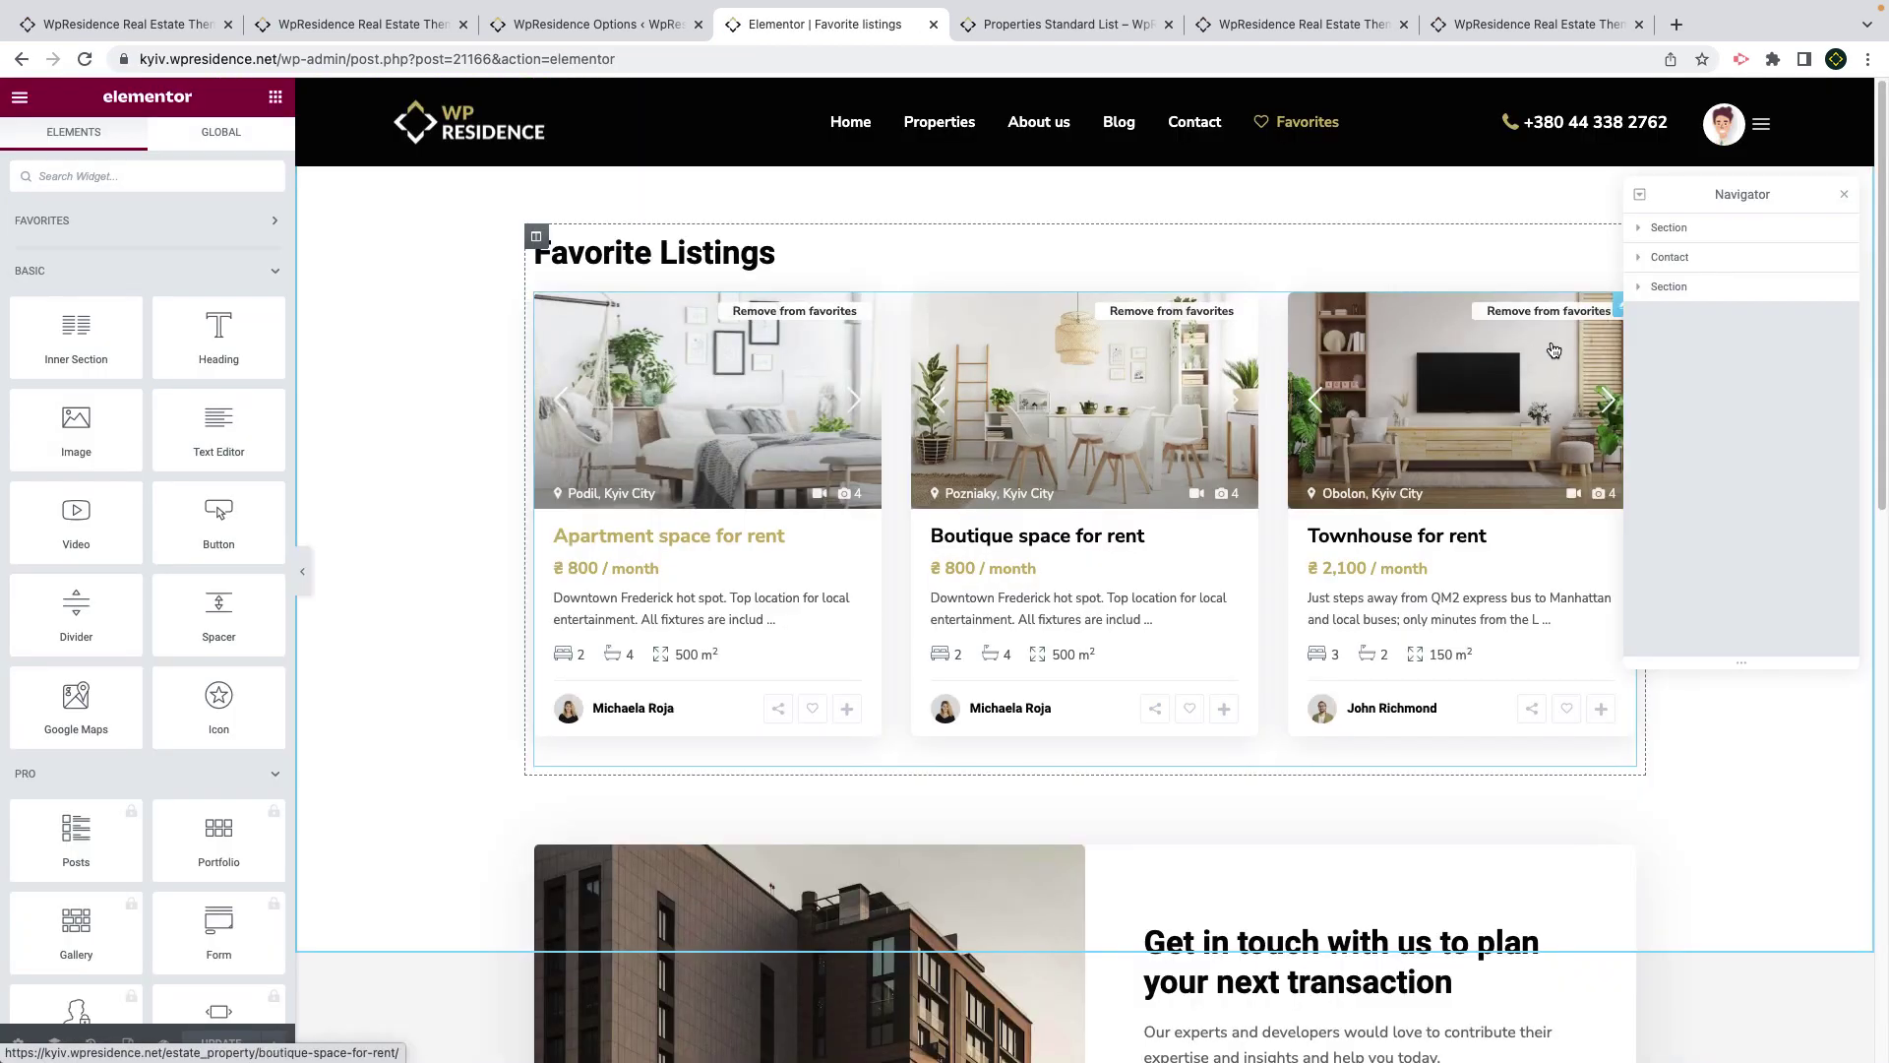
# Step: Review the Favorite List widget's settings: 12 items, 3 items per row
pyautogui.click(1618, 314)
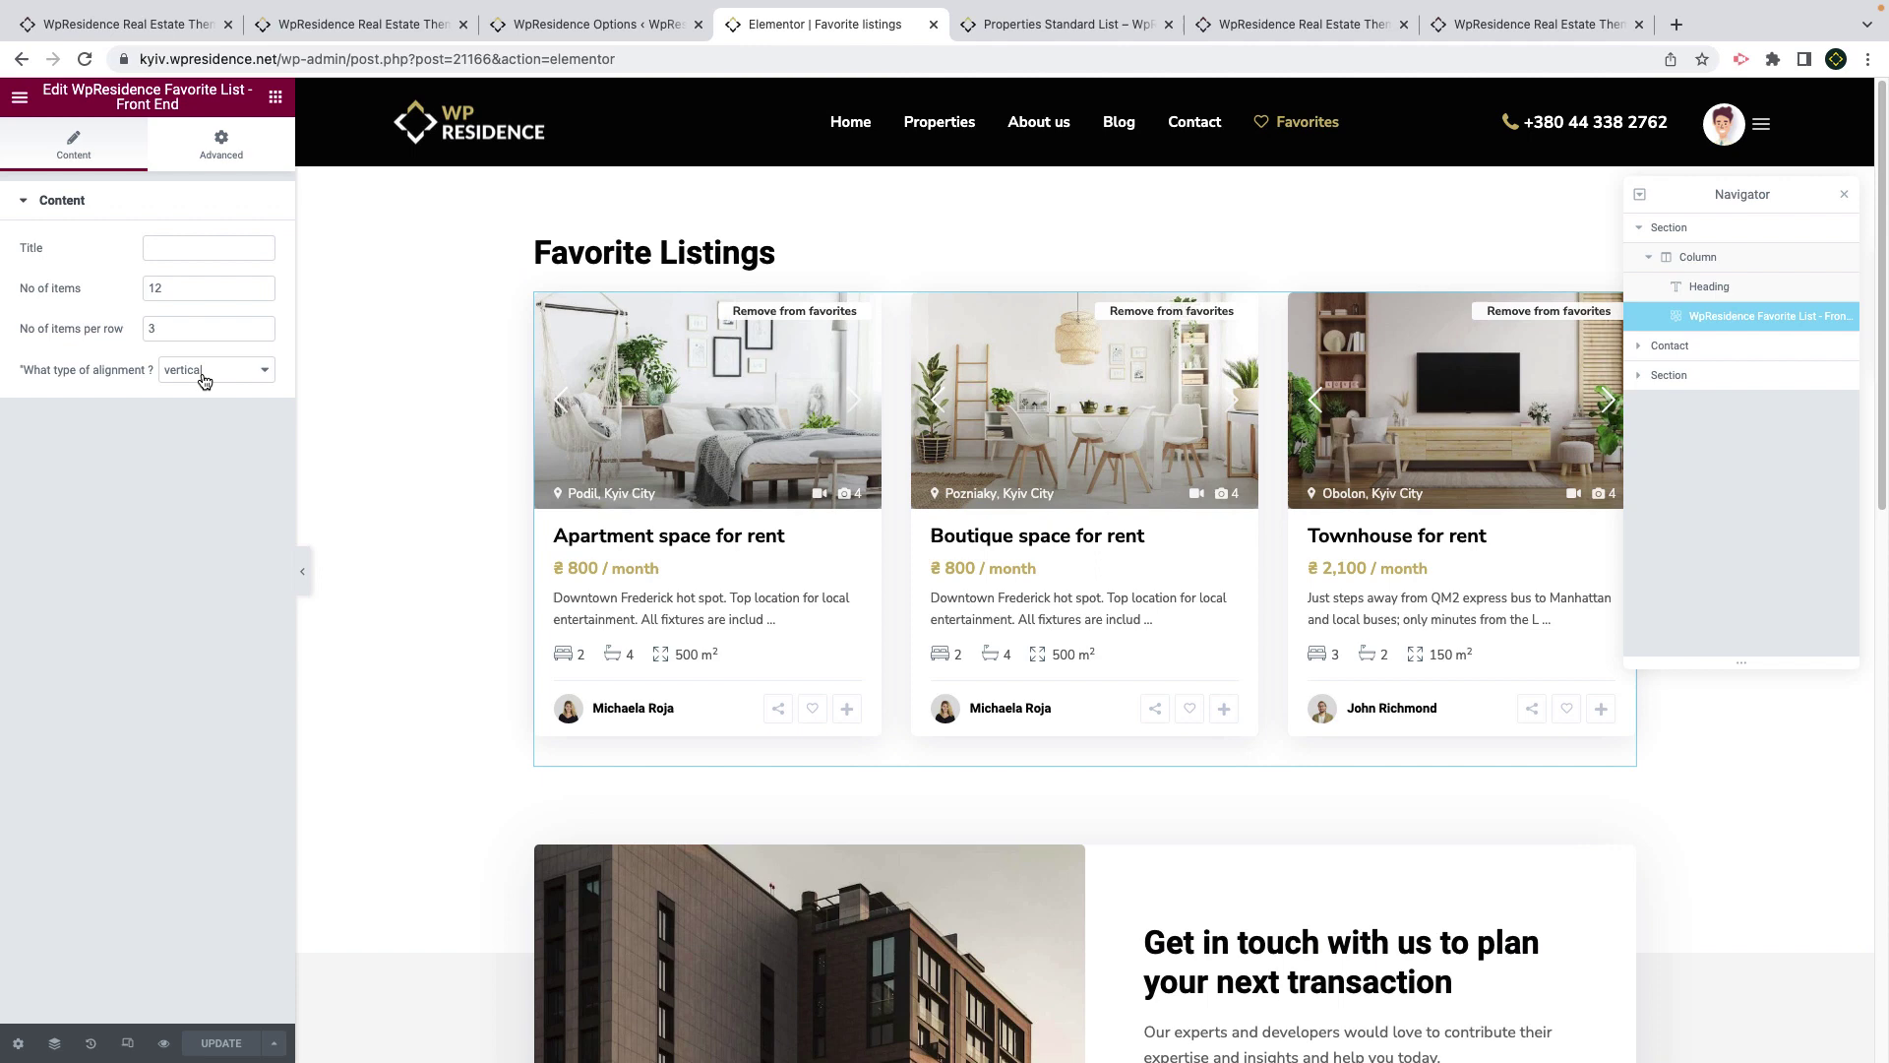
pyautogui.click(184, 288)
pyautogui.click(173, 332)
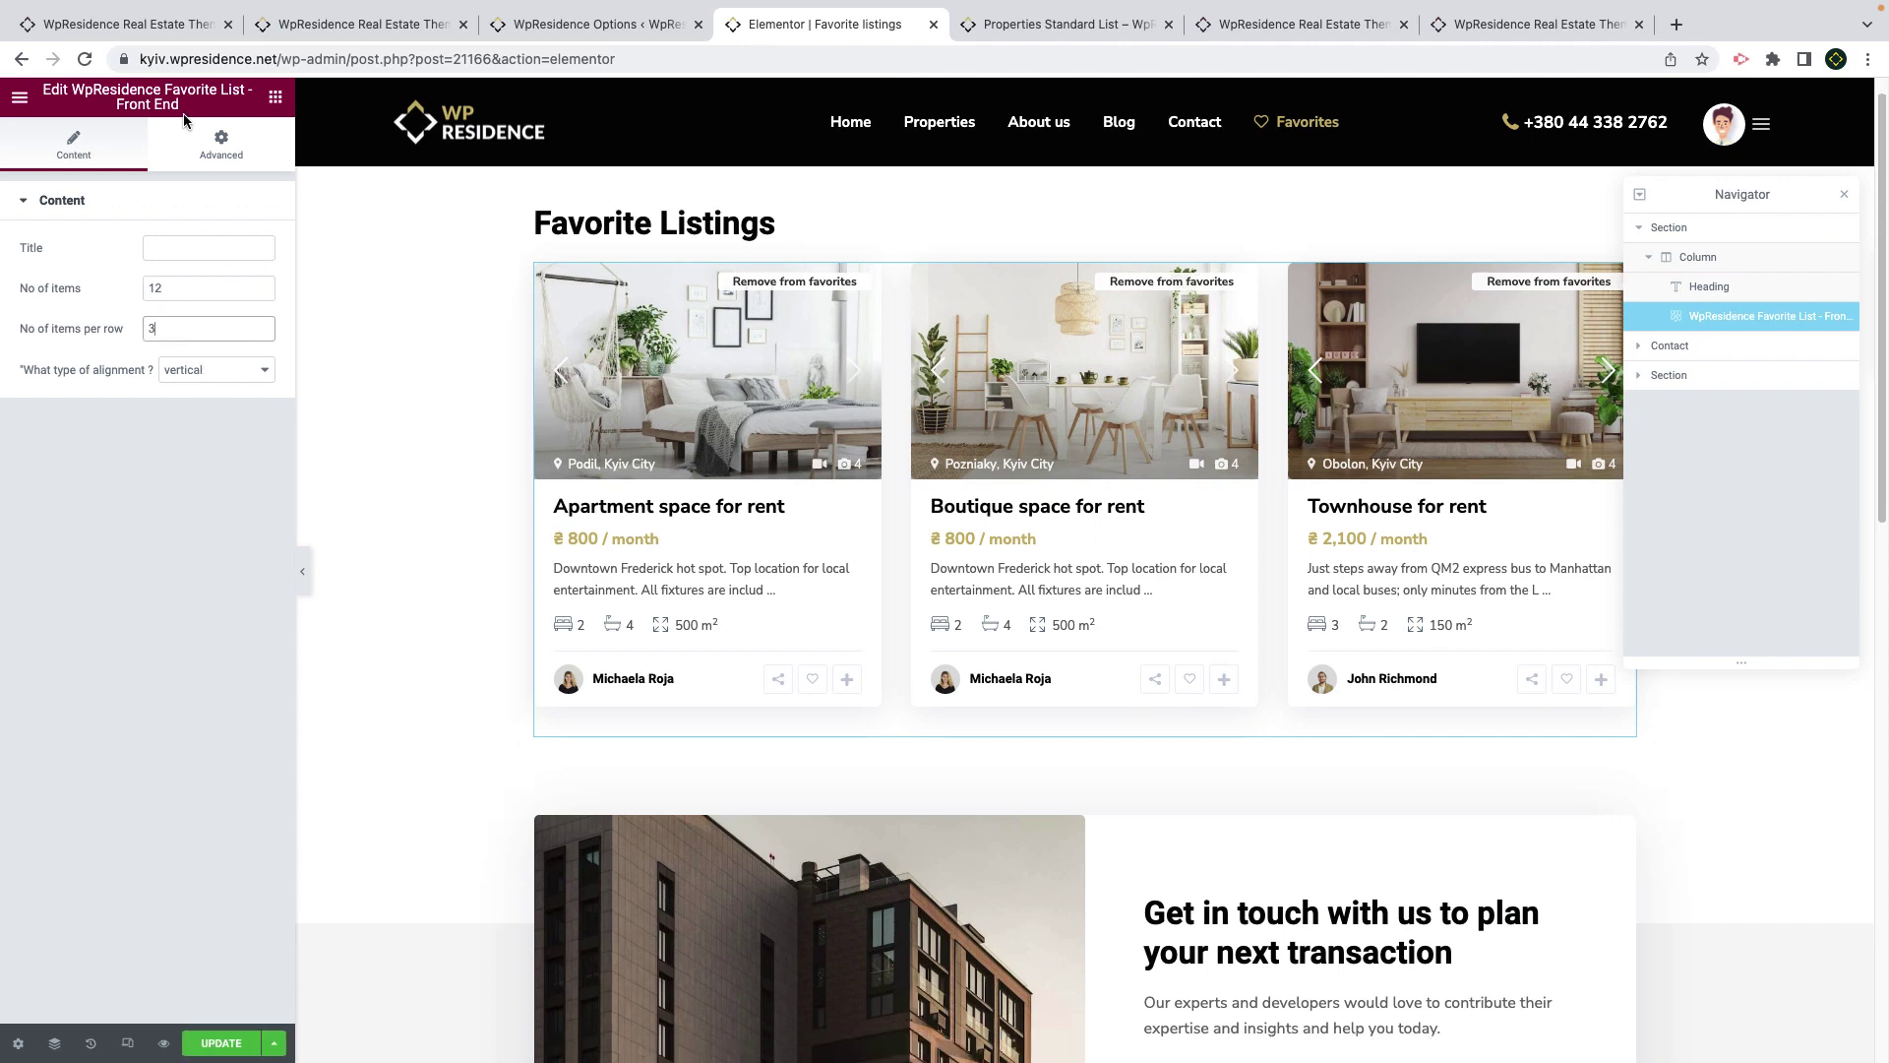
pyautogui.moveTo(183, 104); pyautogui.dragTo(77, 91)
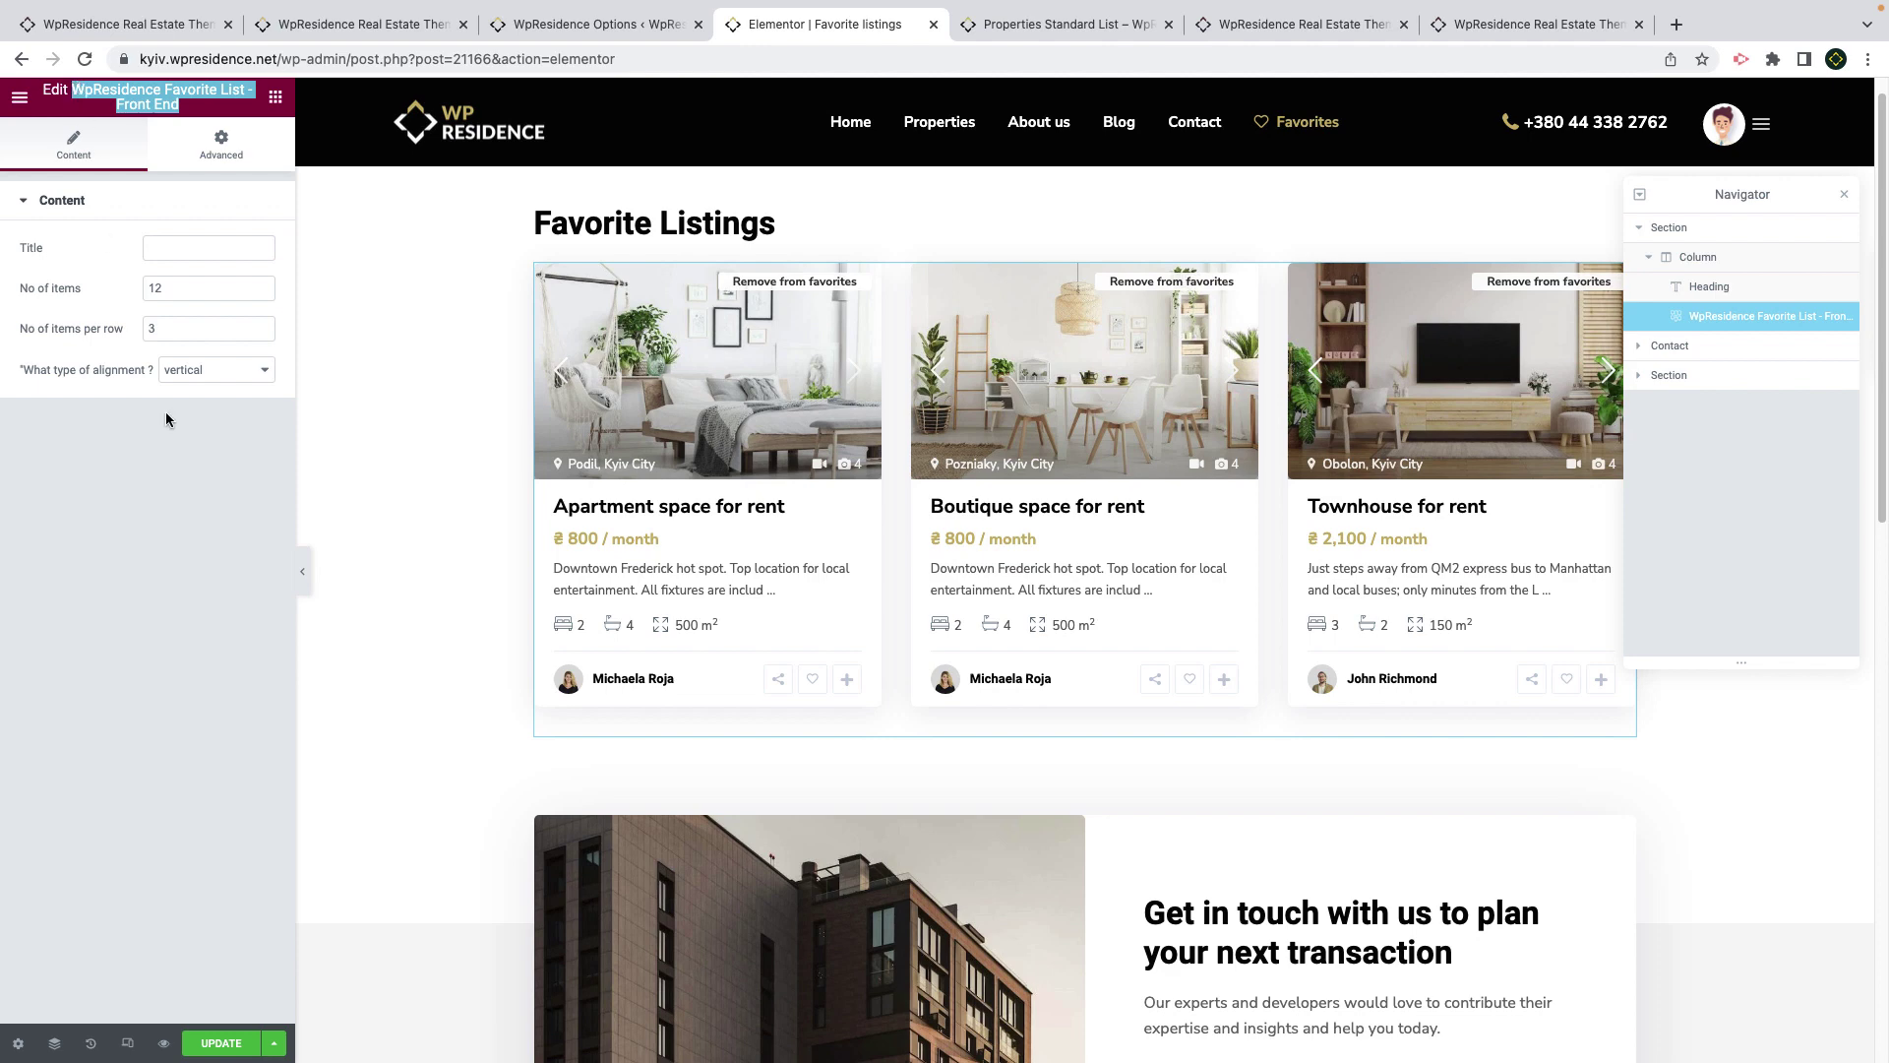
# Step: Check the Favorites entry in the Main Menu under Appearance > Menus
pyautogui.hotkey('ctrl', 'shift', 'Tab')
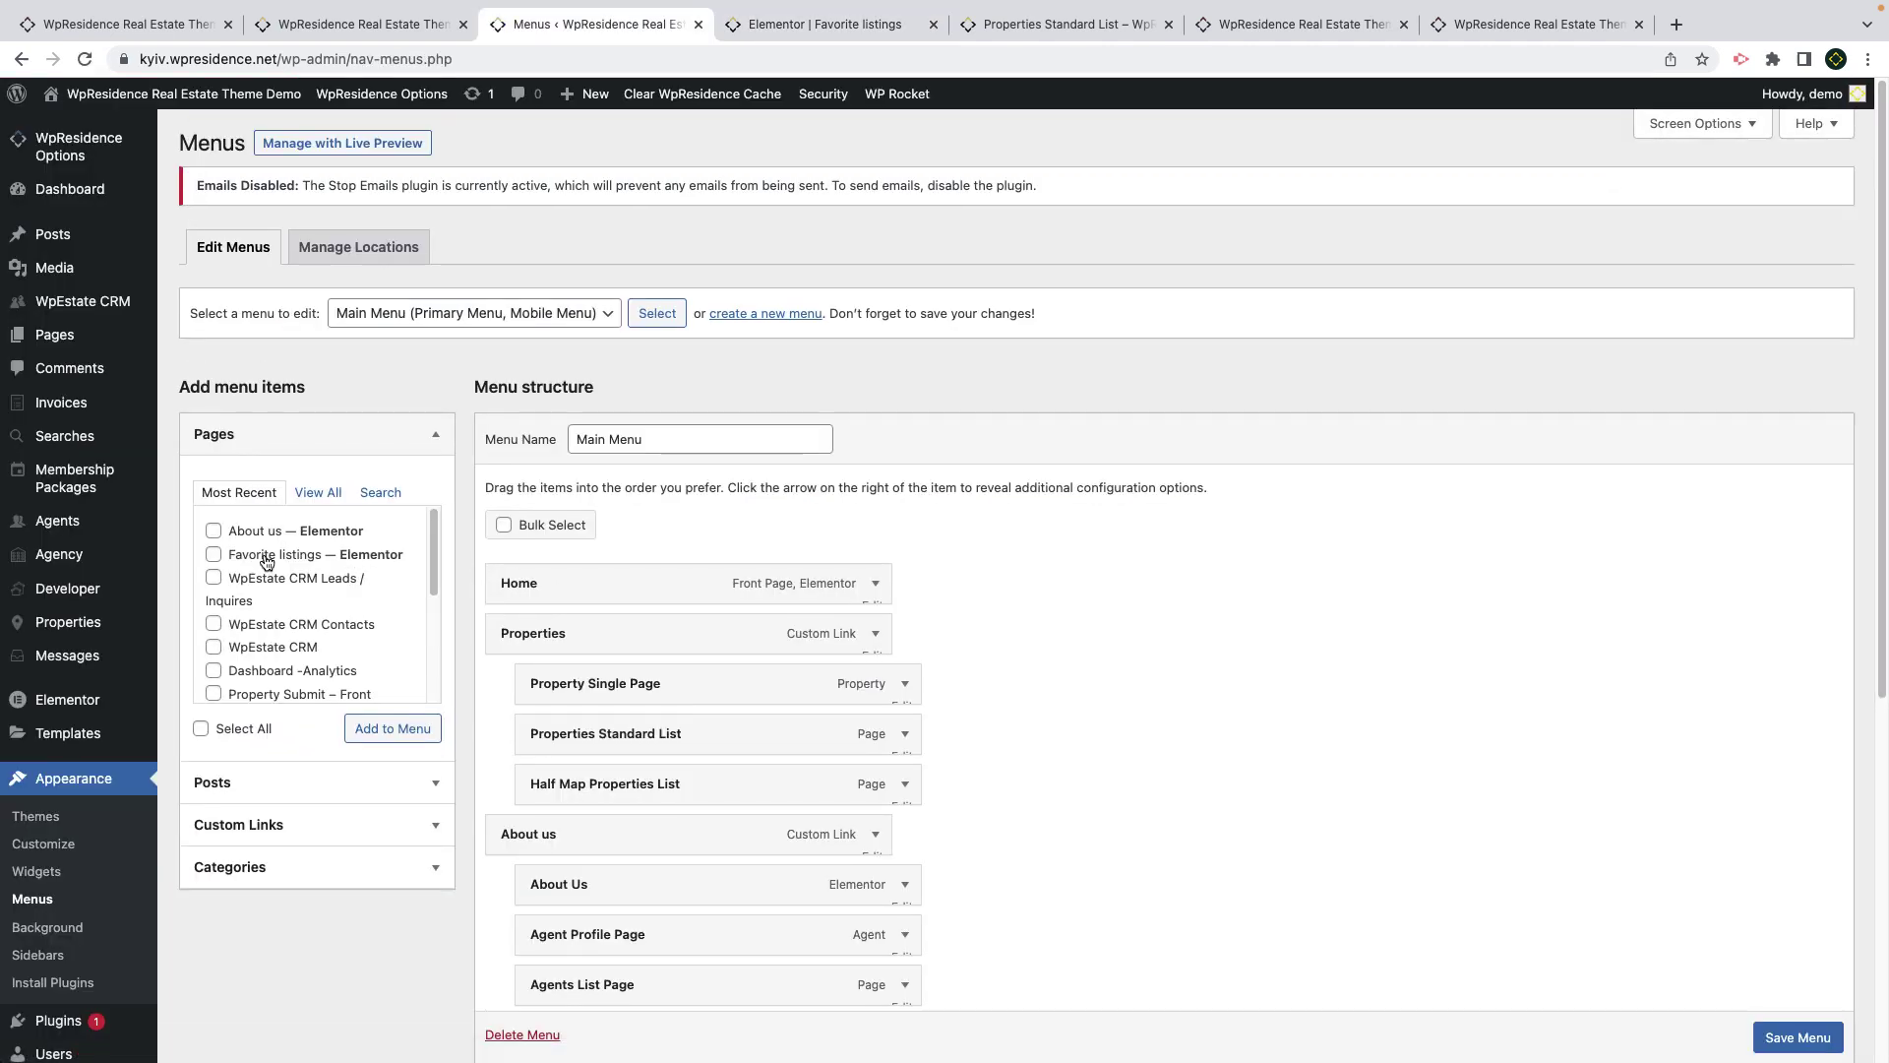
pyautogui.scroll(-5, 649, 687)
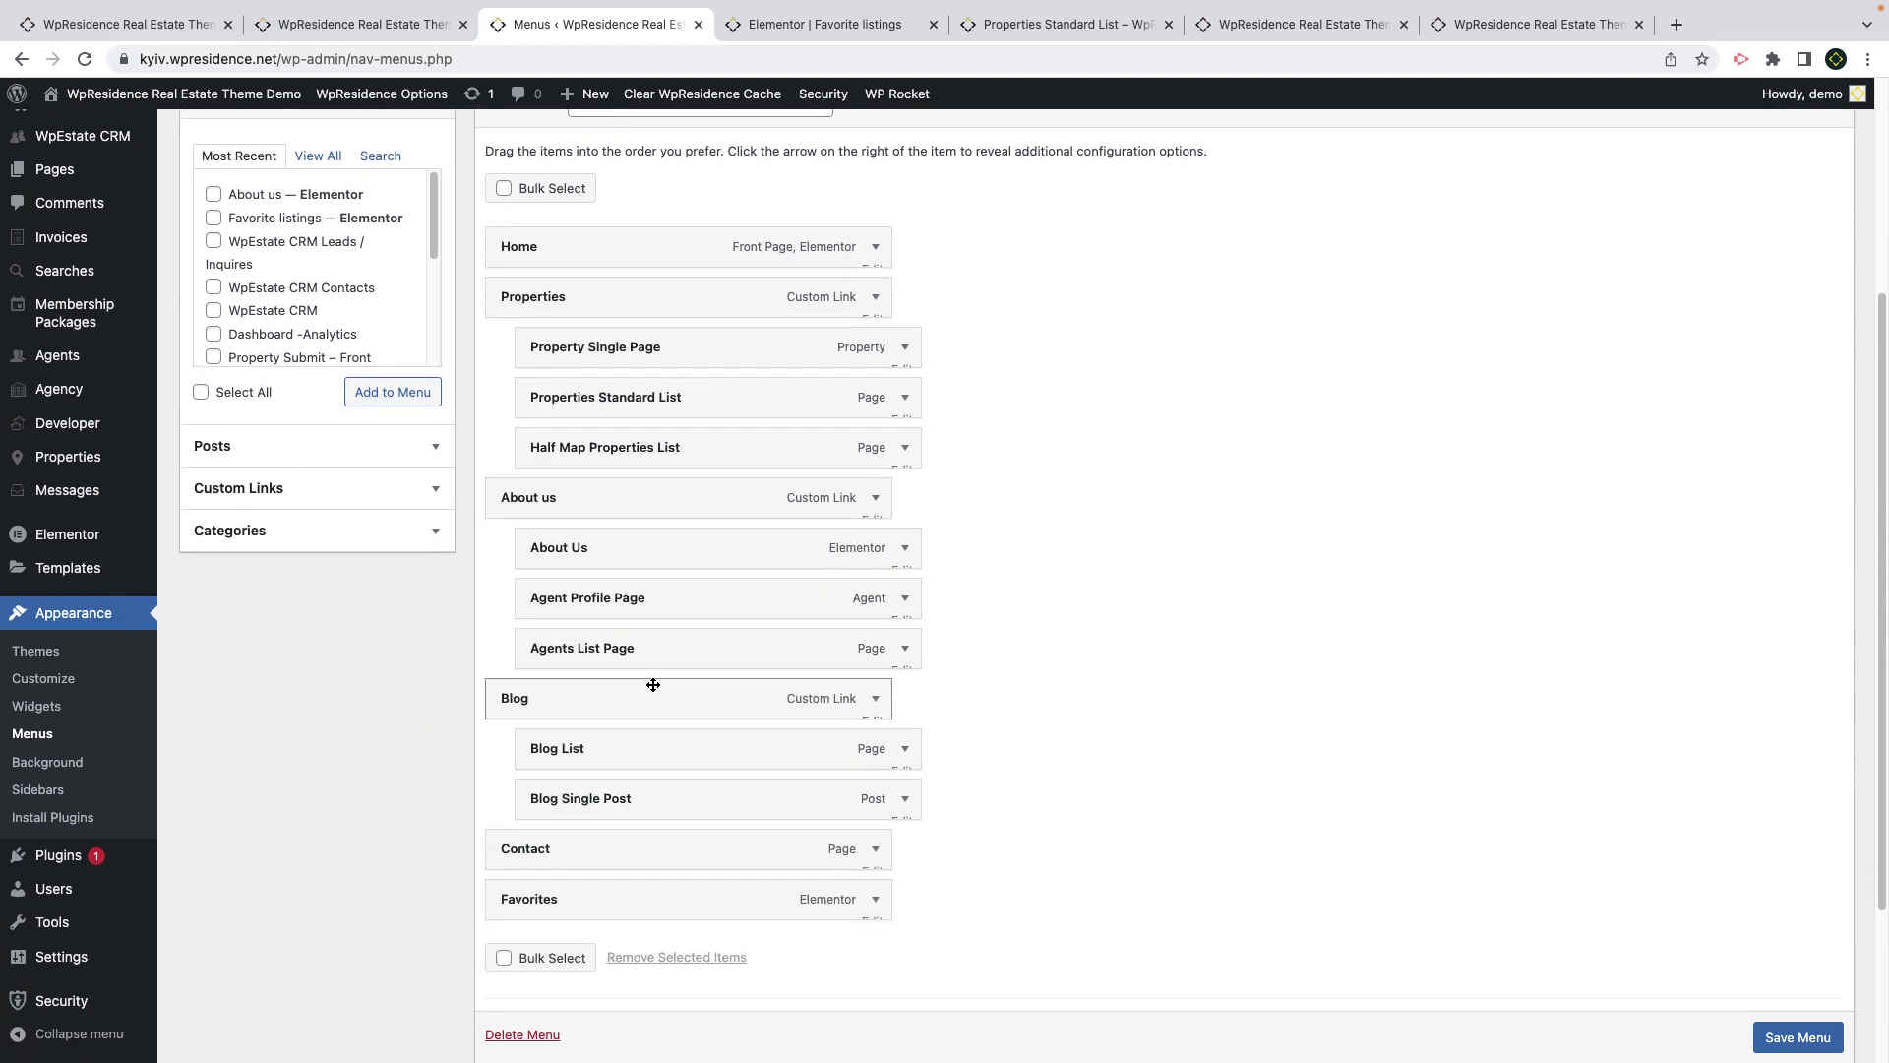
pyautogui.scroll(2, 610, 745)
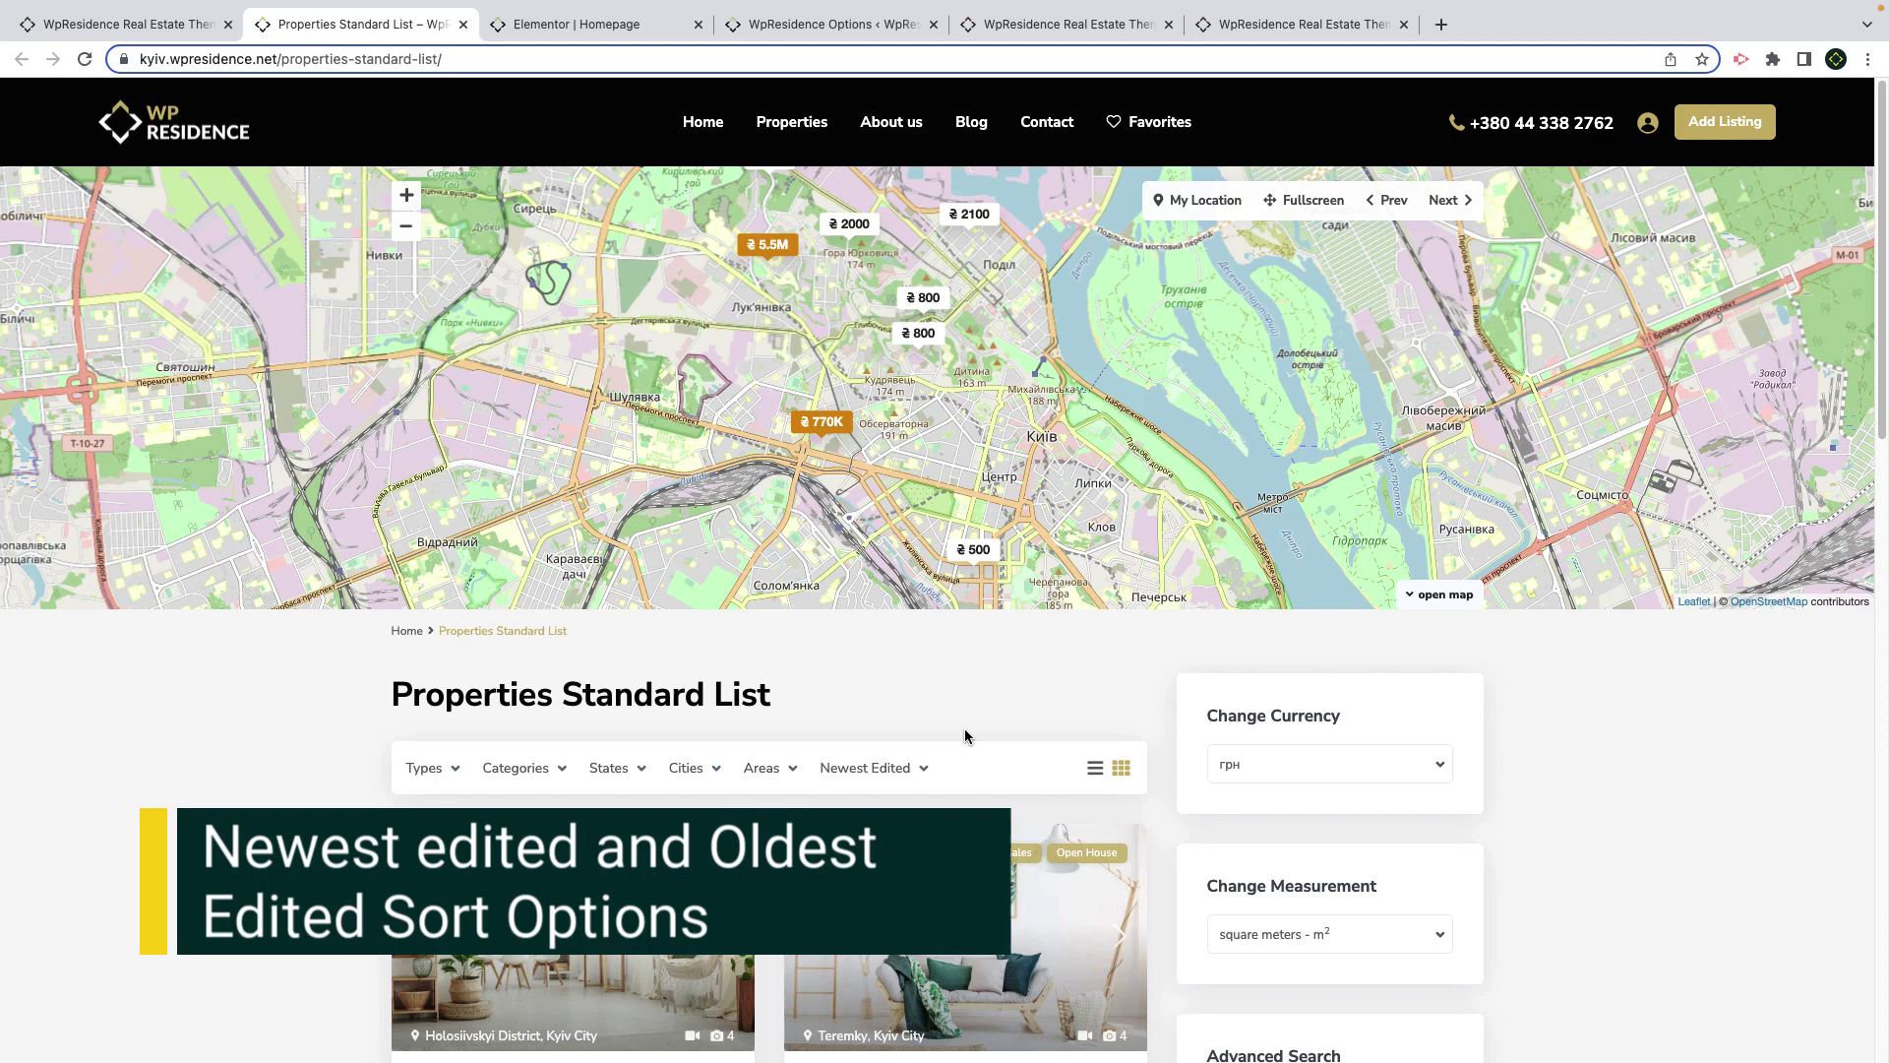
# Step: Show the Properties list sort options, including Newest Edited and Oldest Edited
pyautogui.click(882, 773)
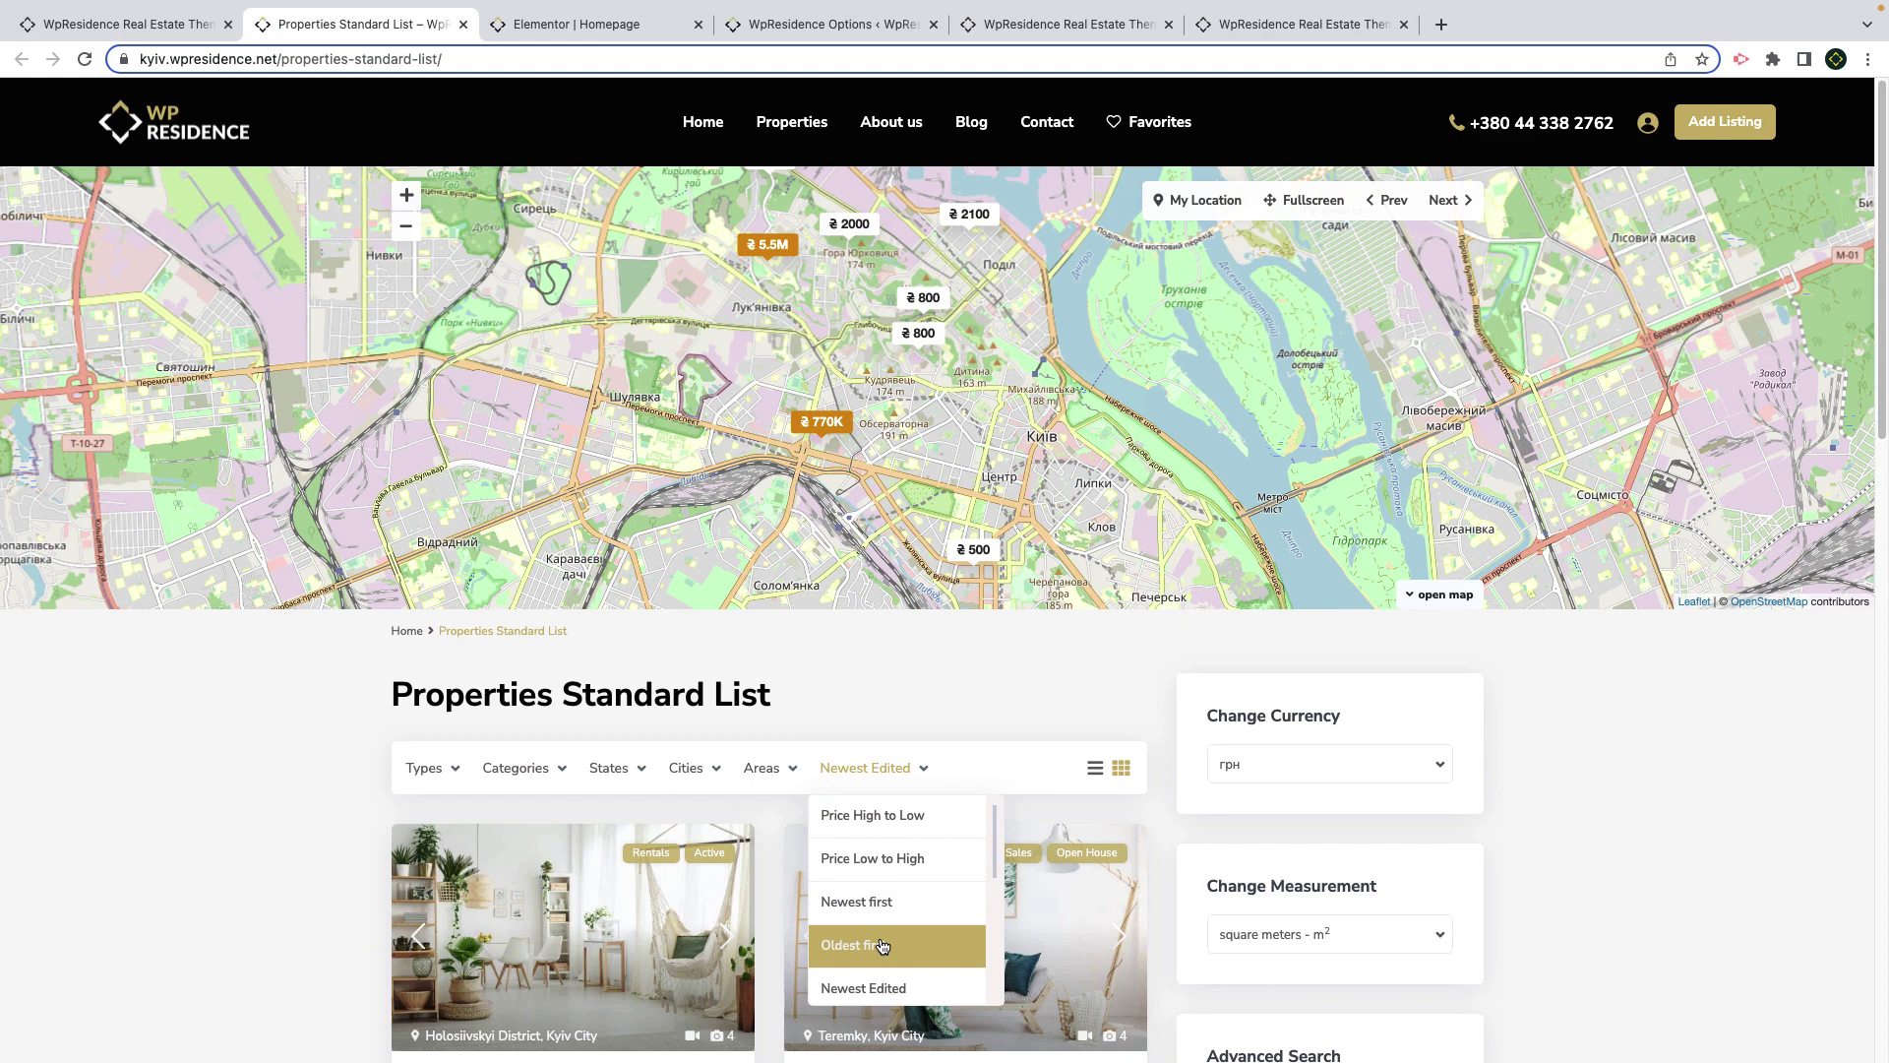
pyautogui.click(806, 29)
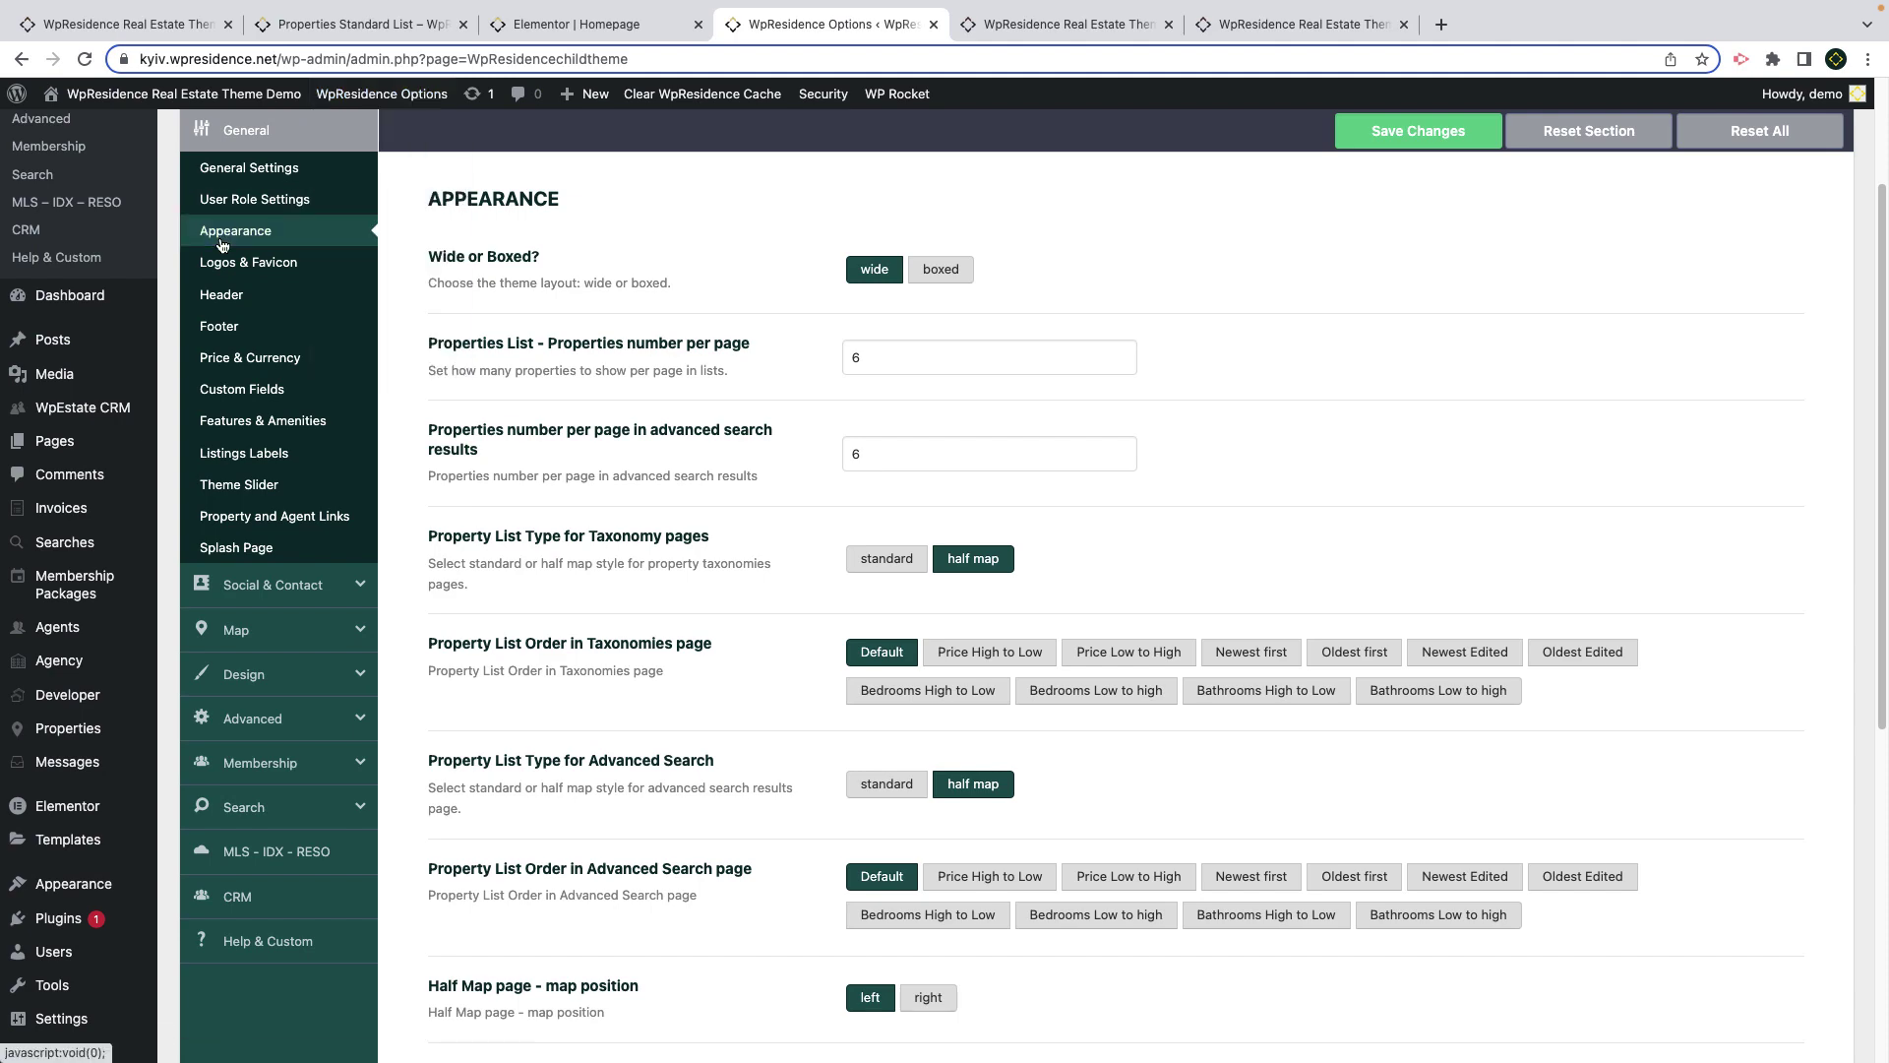
# Step: Set Property List Order to Newest first for both taxonomy pages and advanced search
pyautogui.scroll(-3, 714, 628)
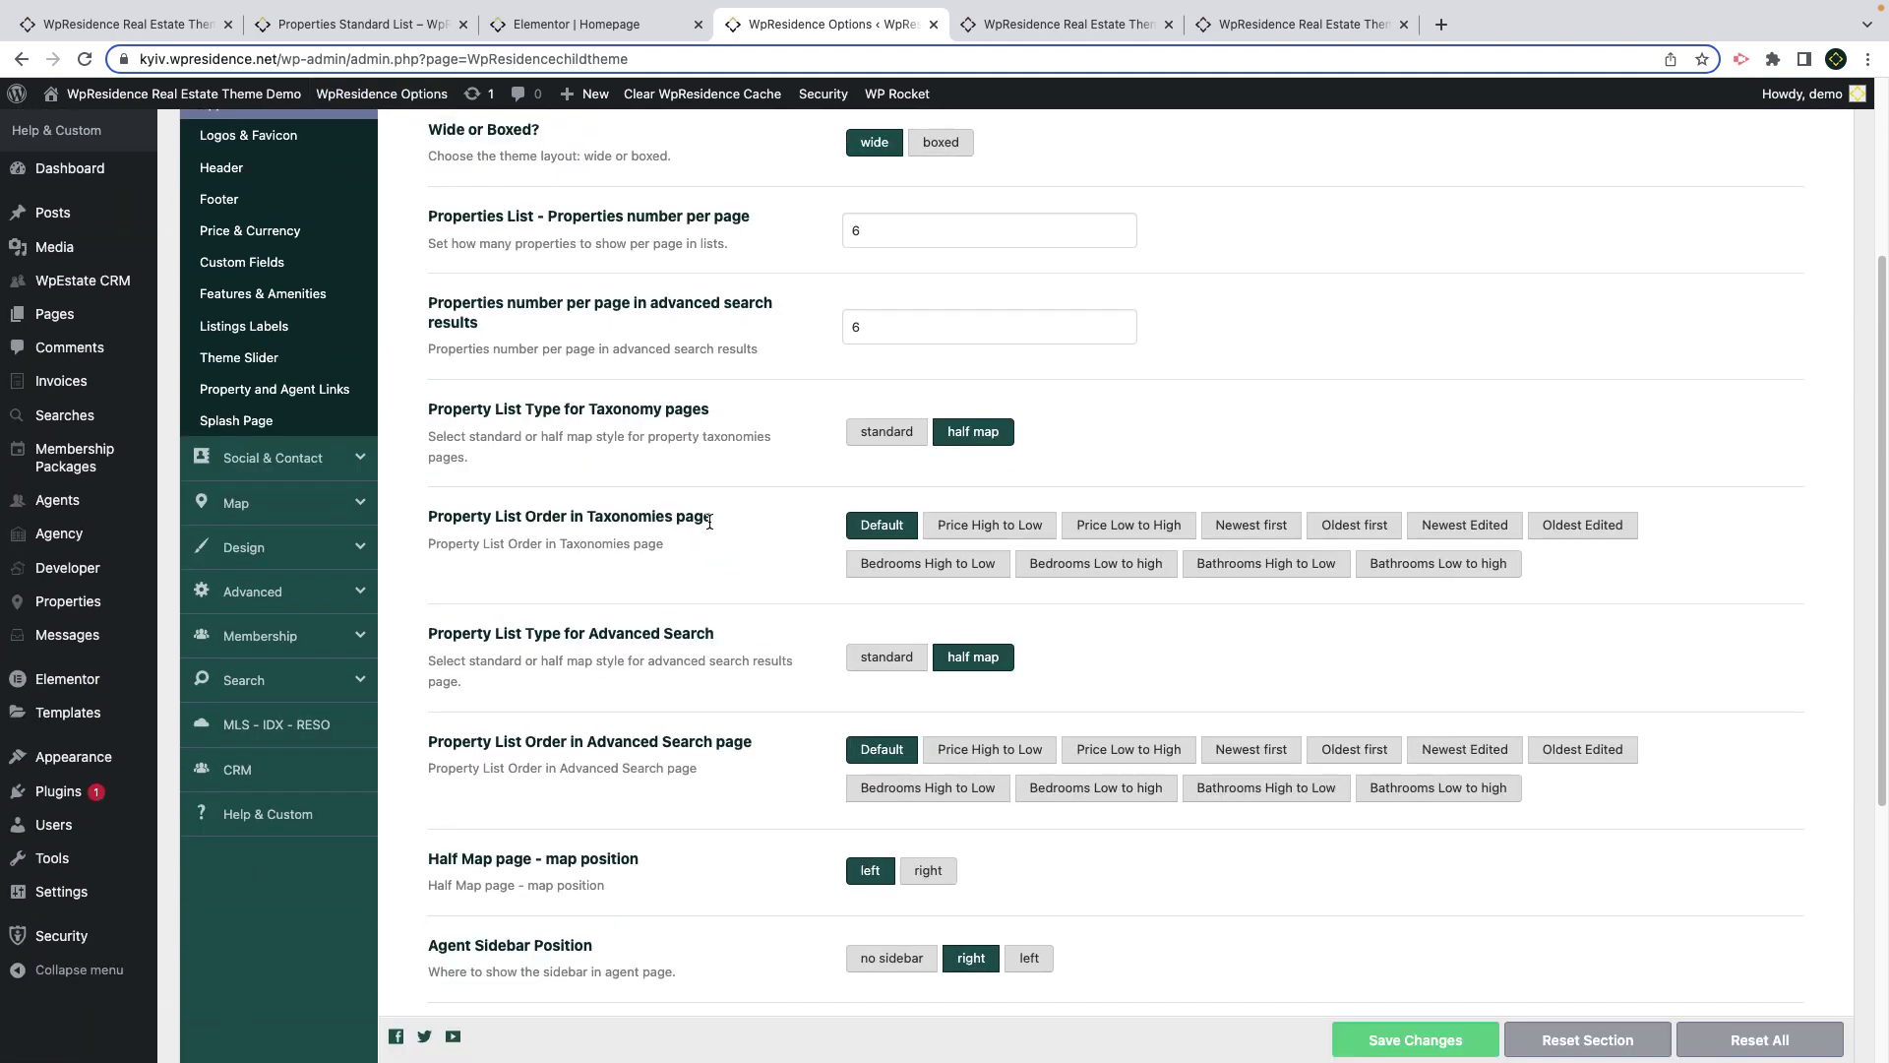
pyautogui.moveTo(737, 526); pyautogui.dragTo(428, 531)
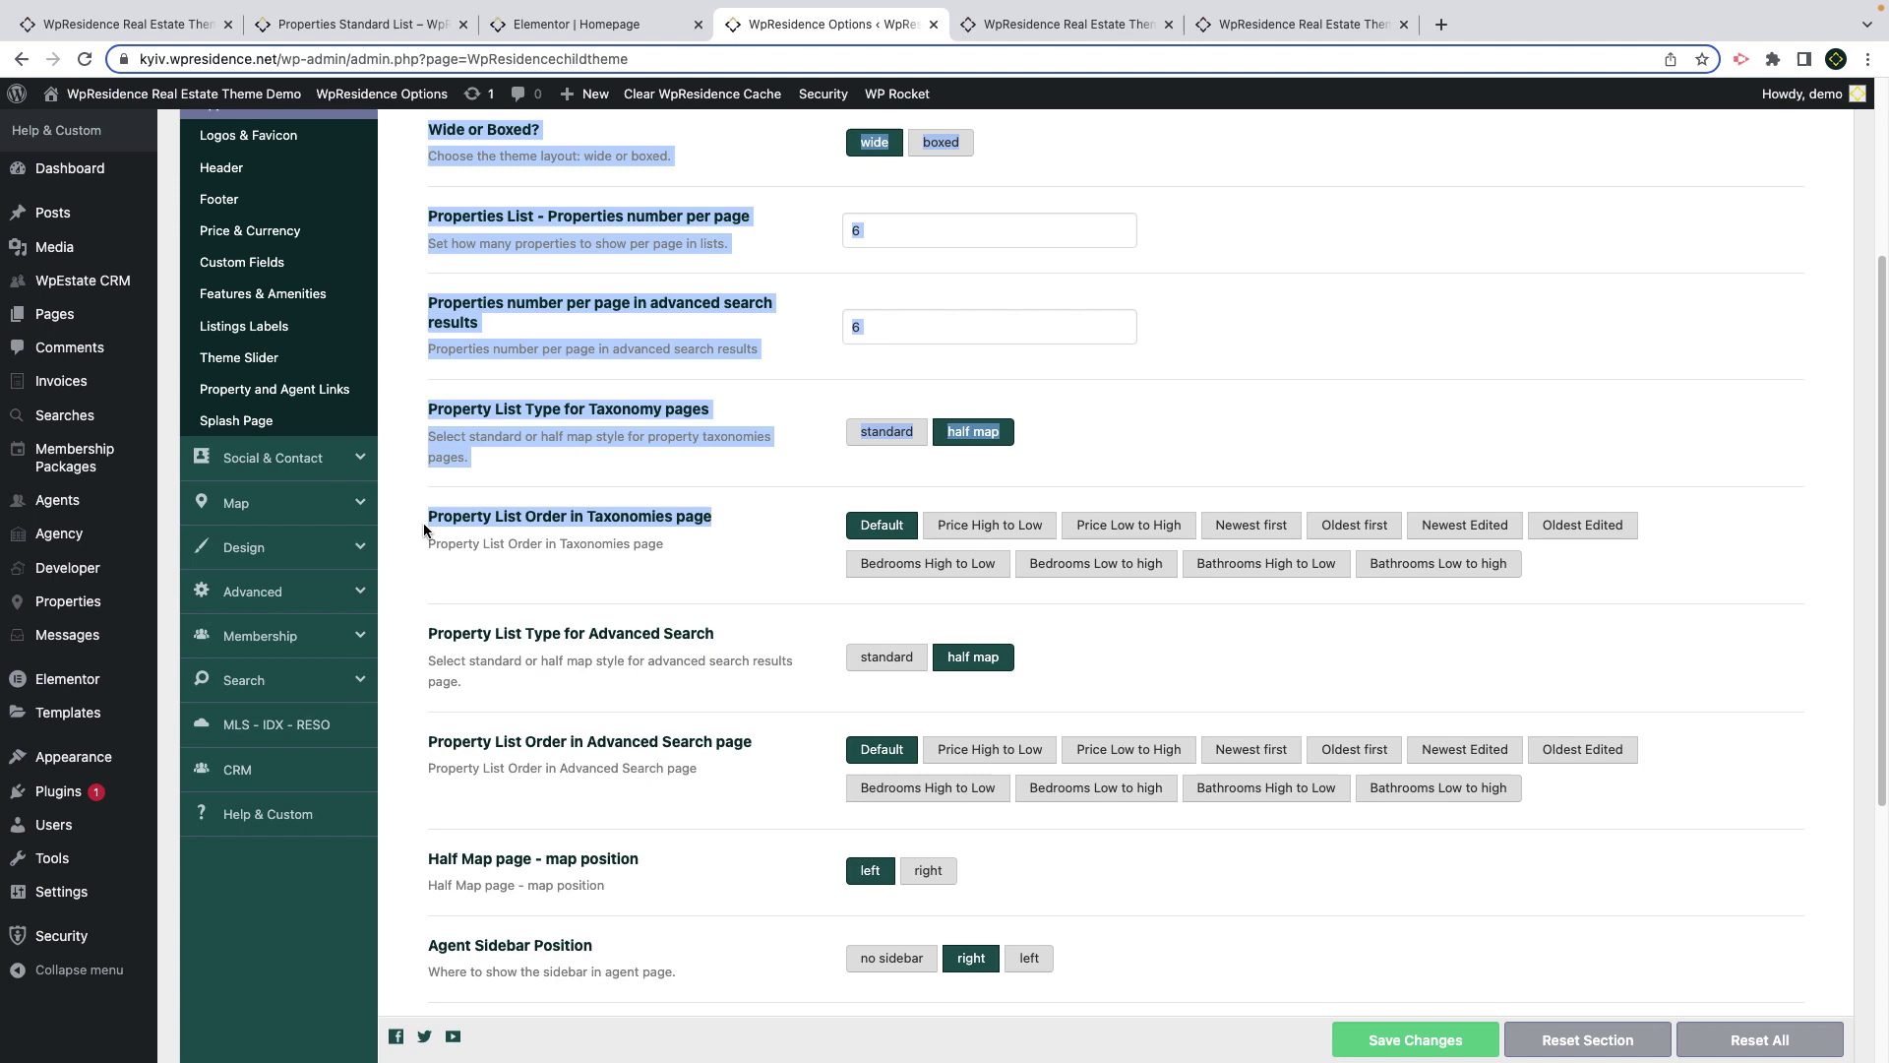
pyautogui.click(522, 598)
pyautogui.moveTo(753, 745); pyautogui.dragTo(434, 743)
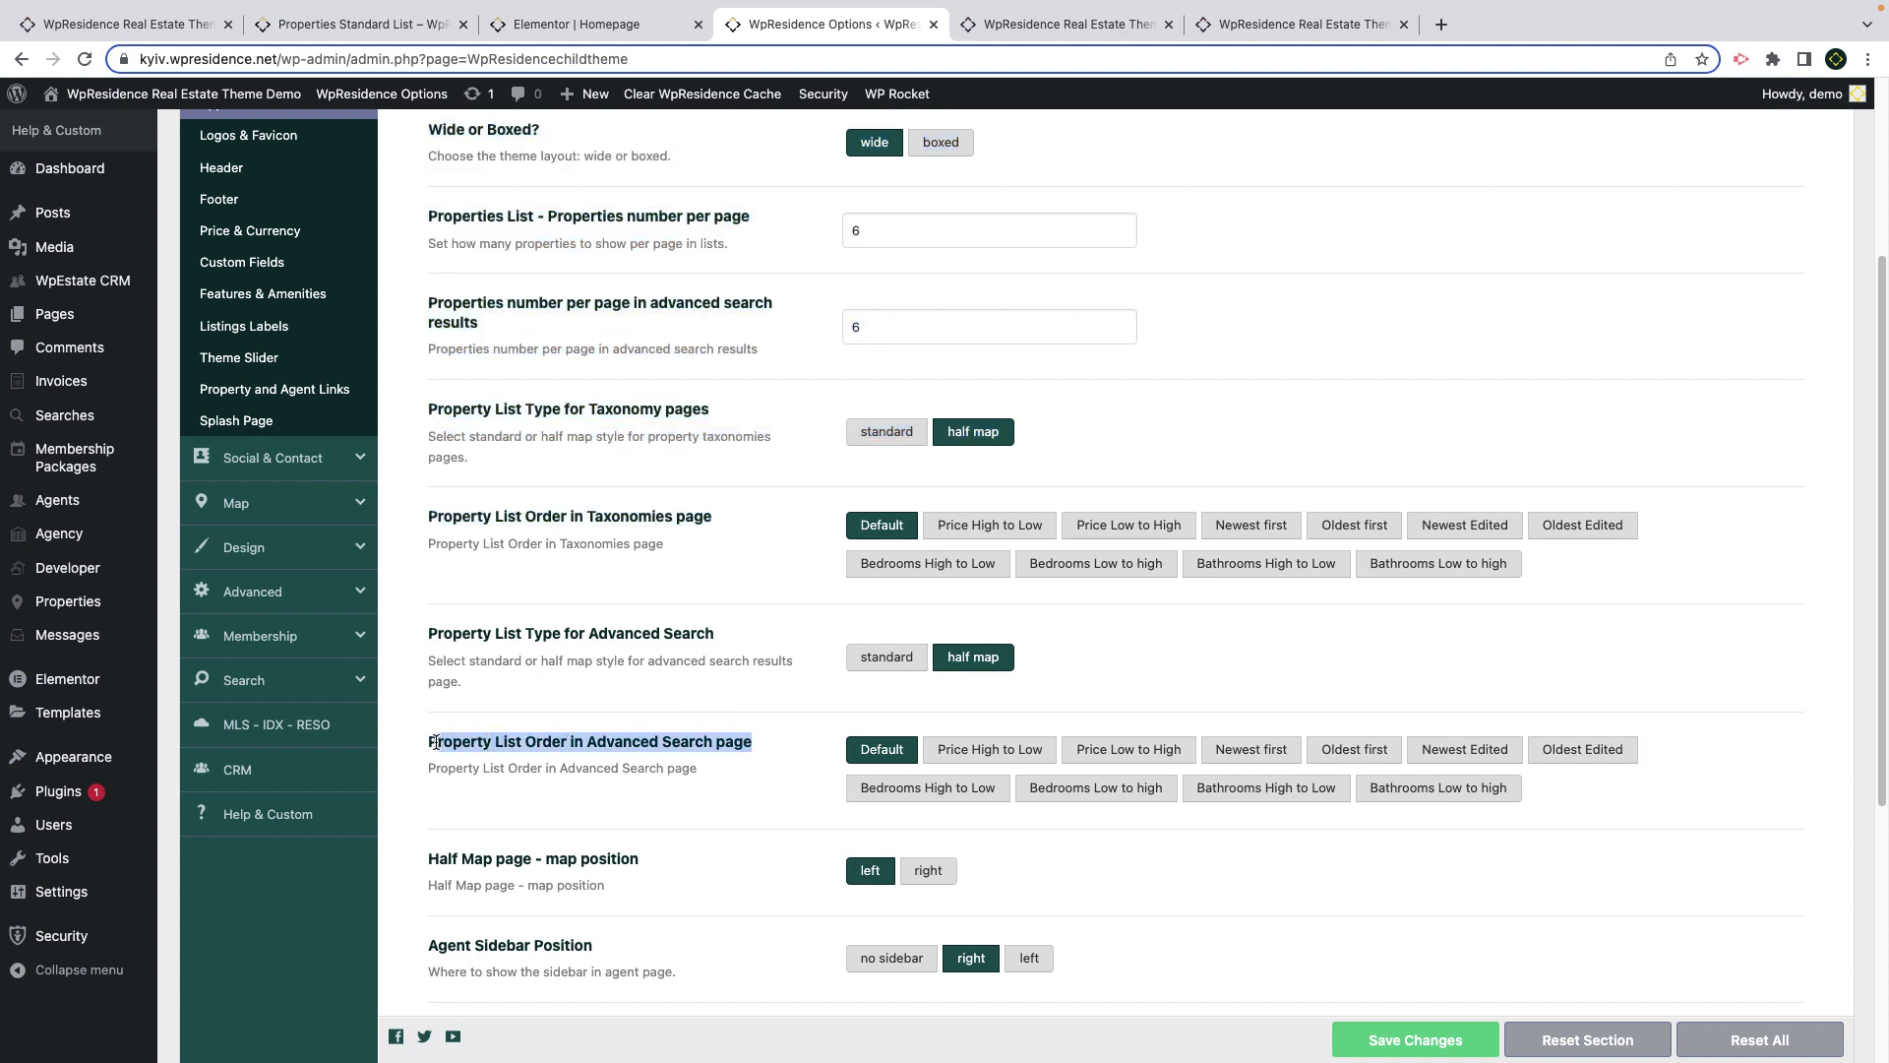
pyautogui.click(1243, 536)
pyautogui.click(1251, 758)
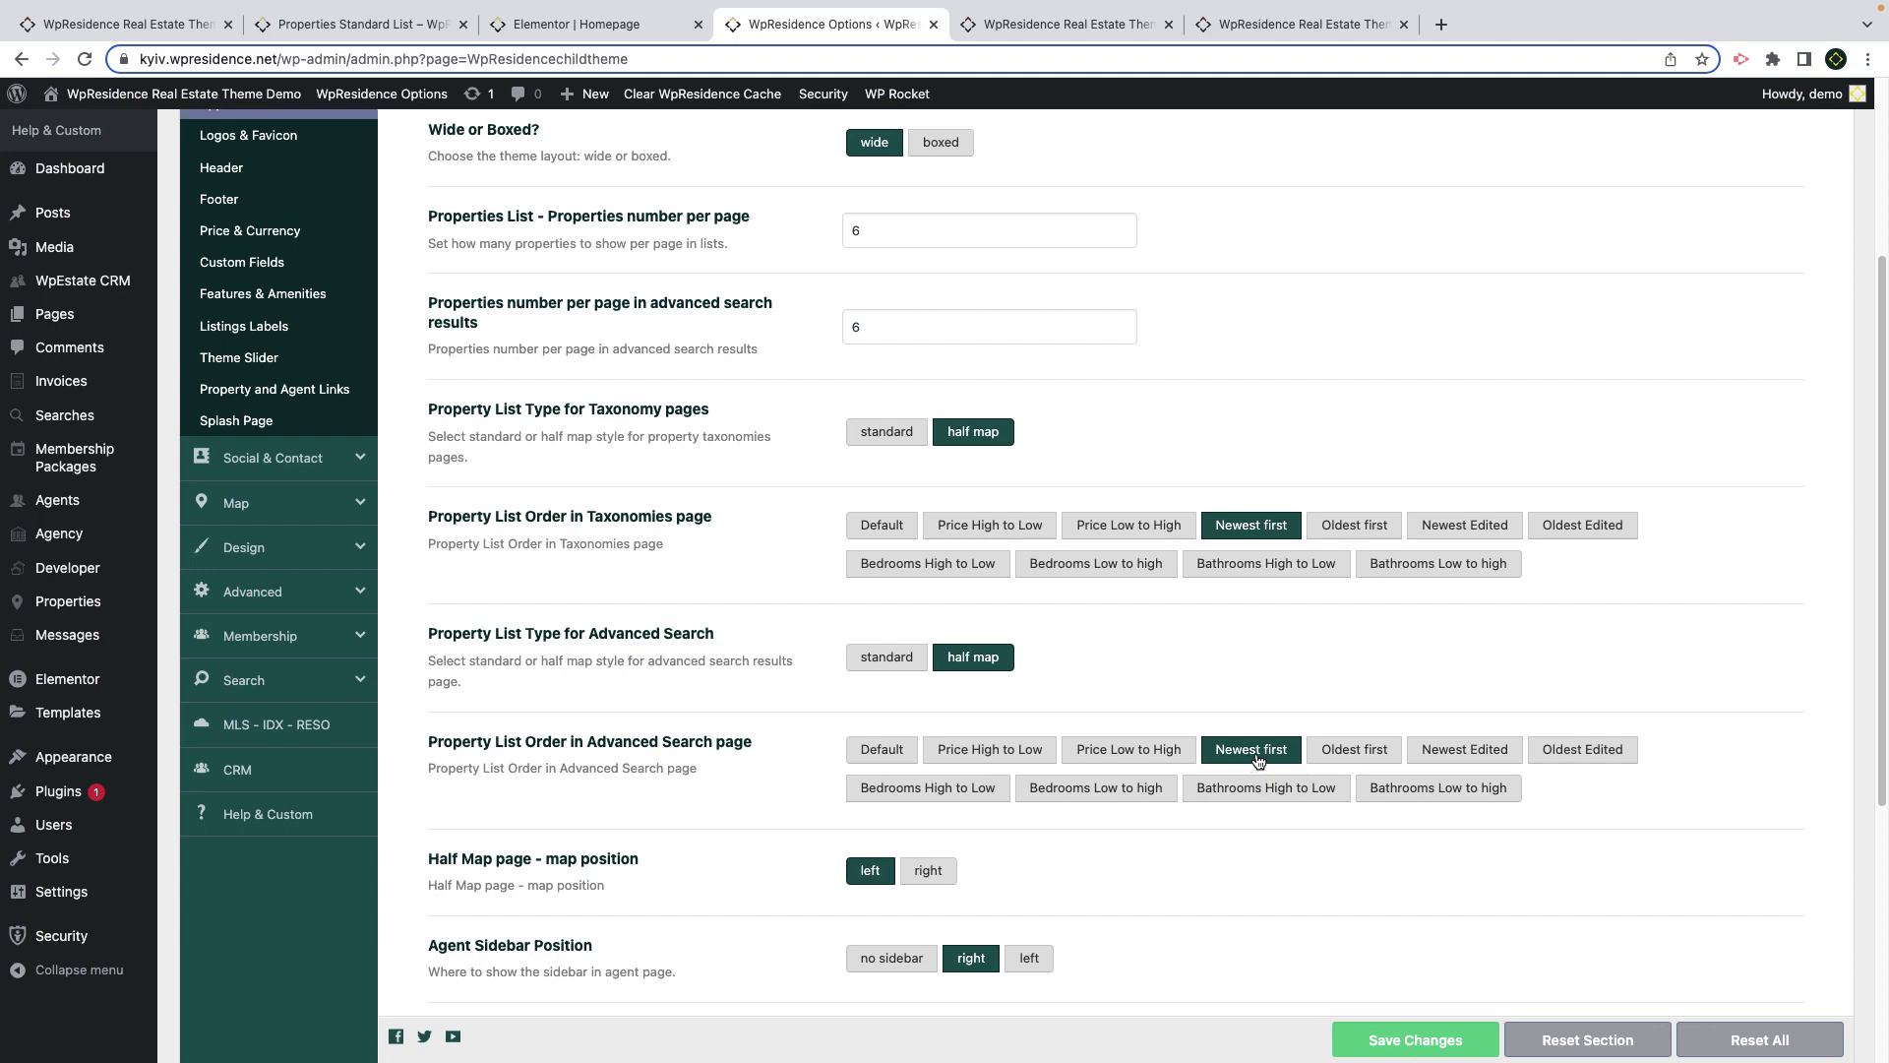
pyautogui.click(551, 35)
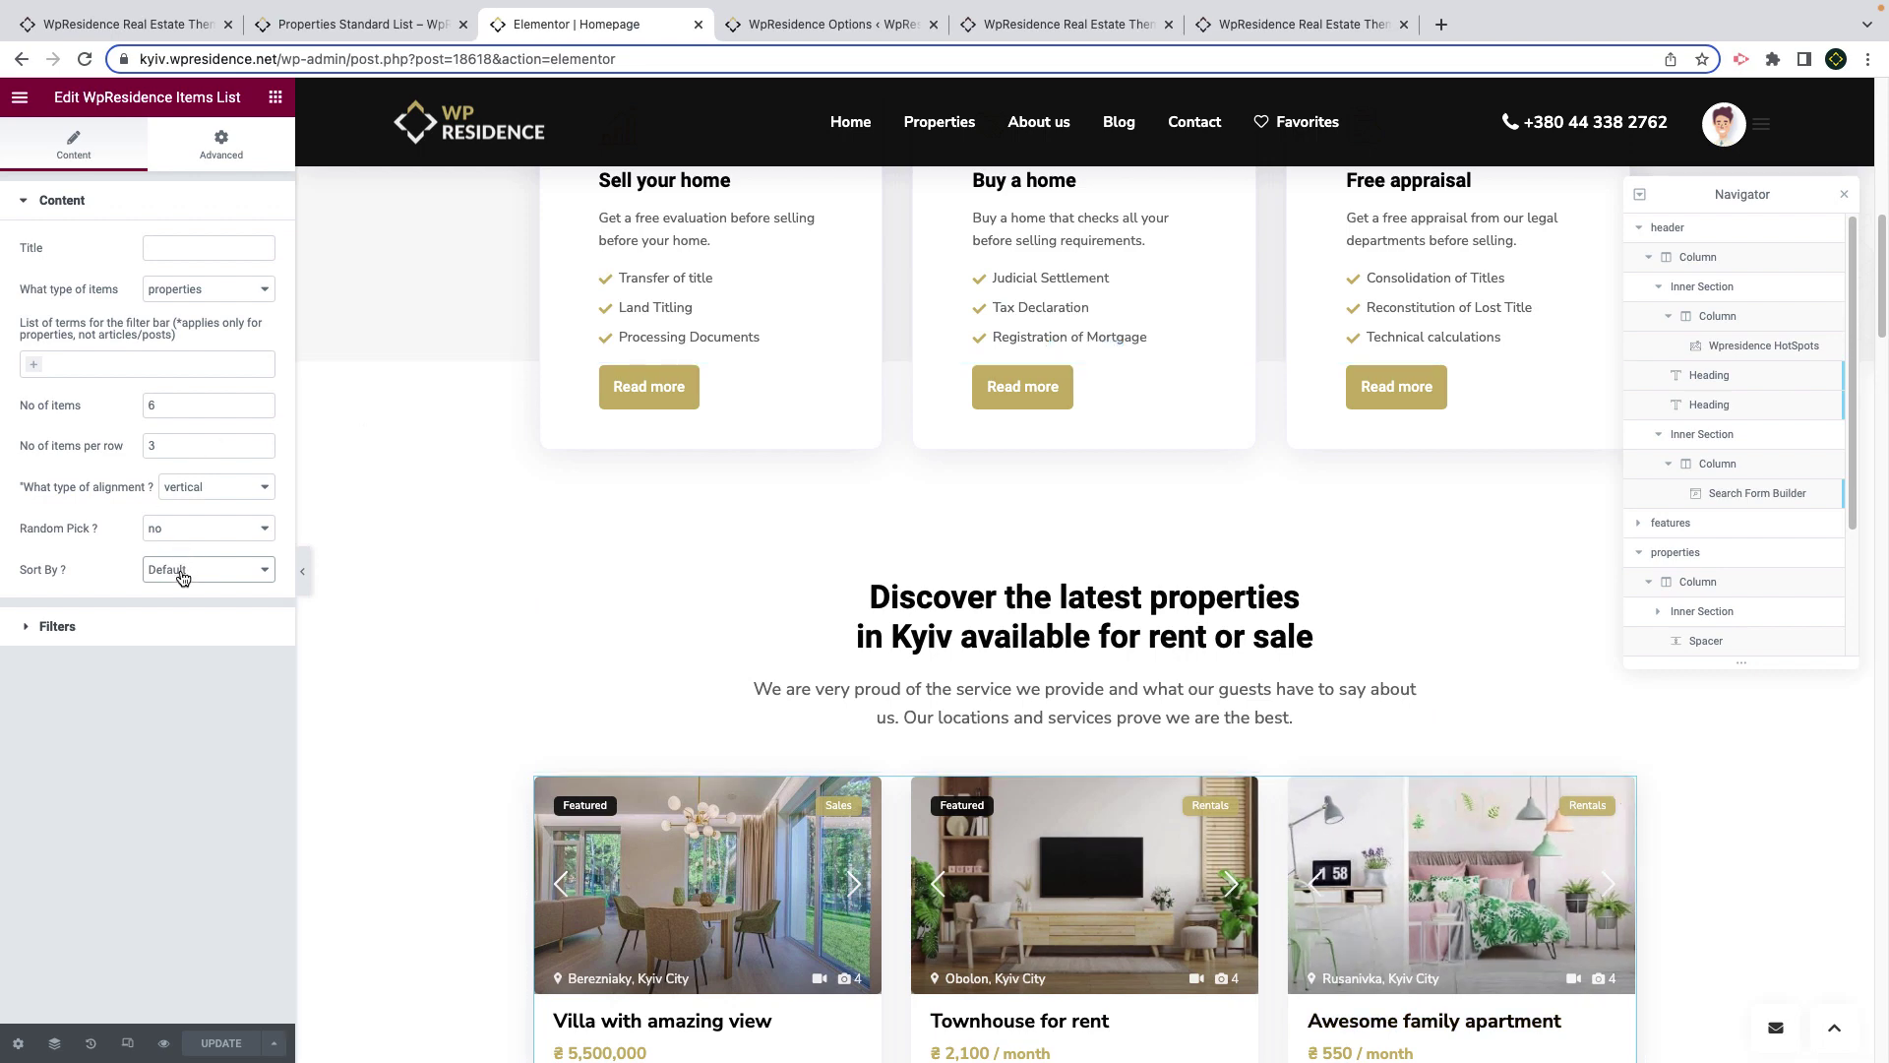
# Step: Look over the Items List widget's sort order choices and scroll the page
pyautogui.click(182, 577)
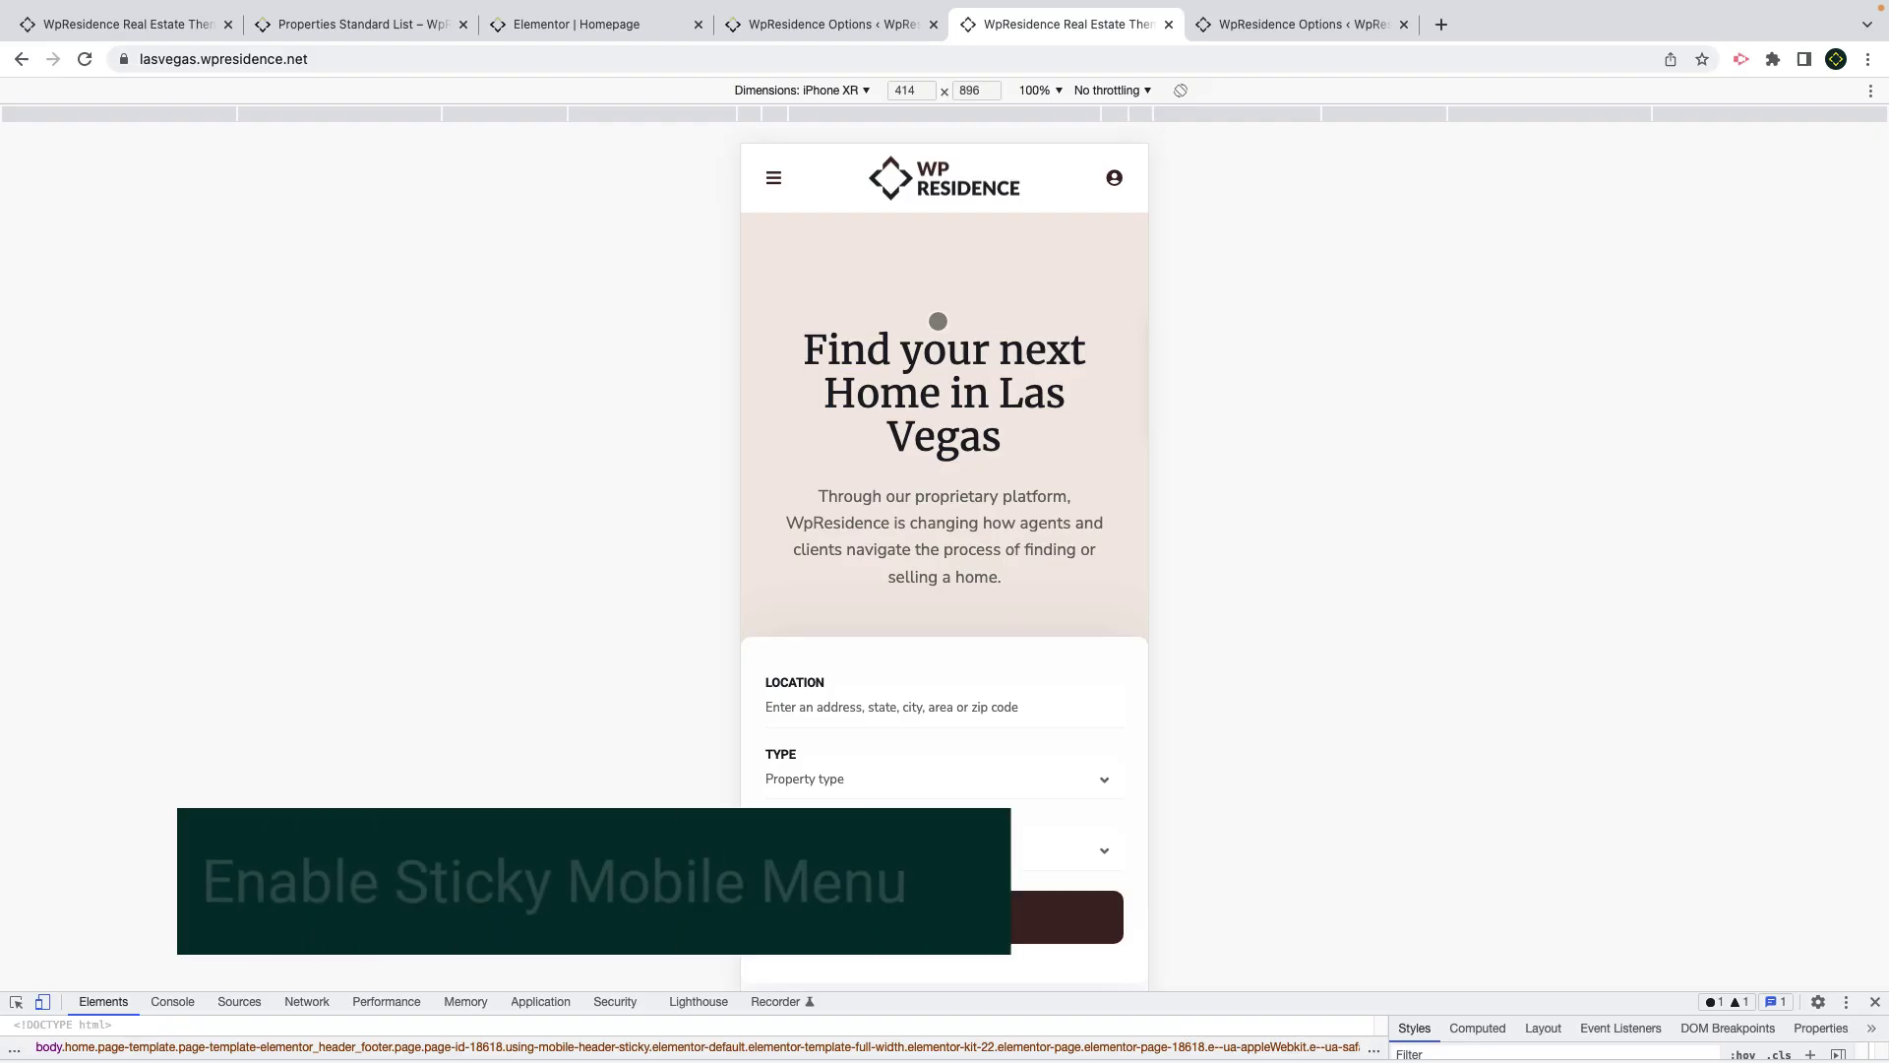
pyautogui.scroll(-3, 936, 321)
pyautogui.scroll(3, 936, 320)
pyautogui.scroll(2, 936, 321)
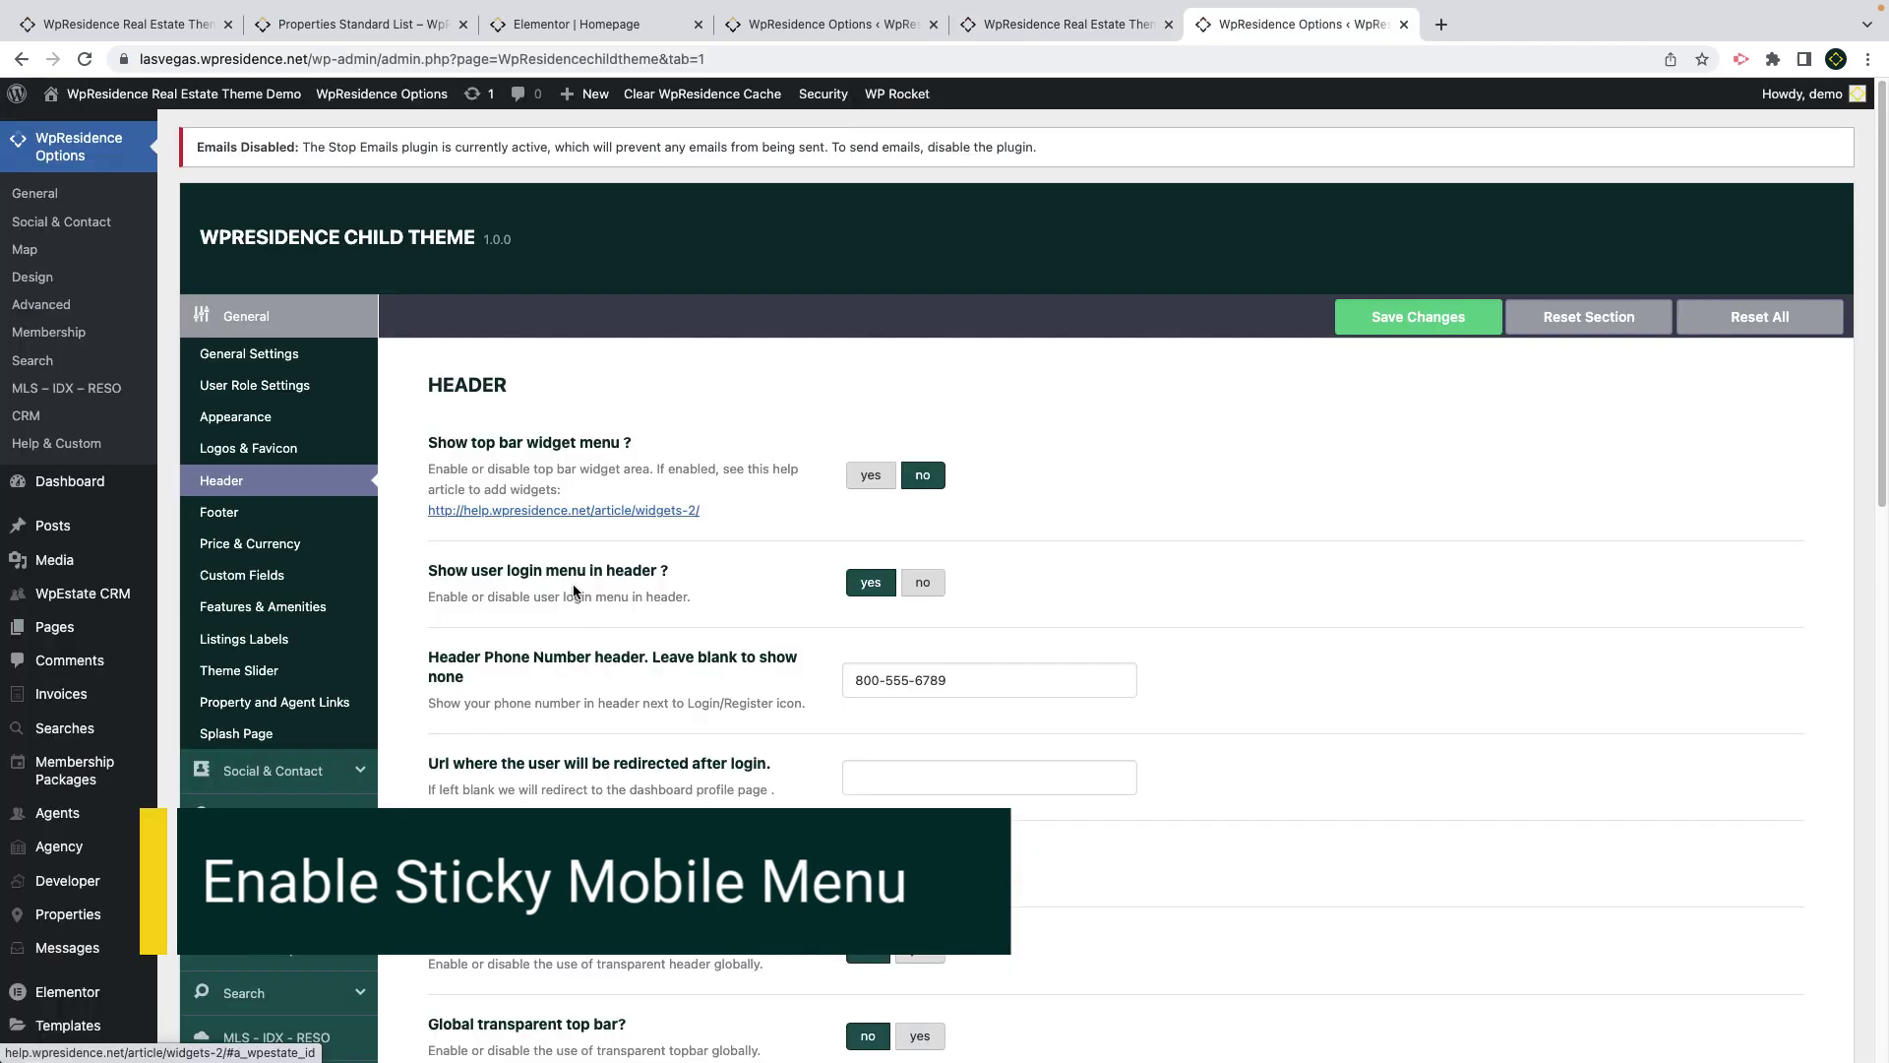
# Step: Leave 'Use Sticky mobile header?' set to yes in the Header options
pyautogui.scroll(-4, 572, 586)
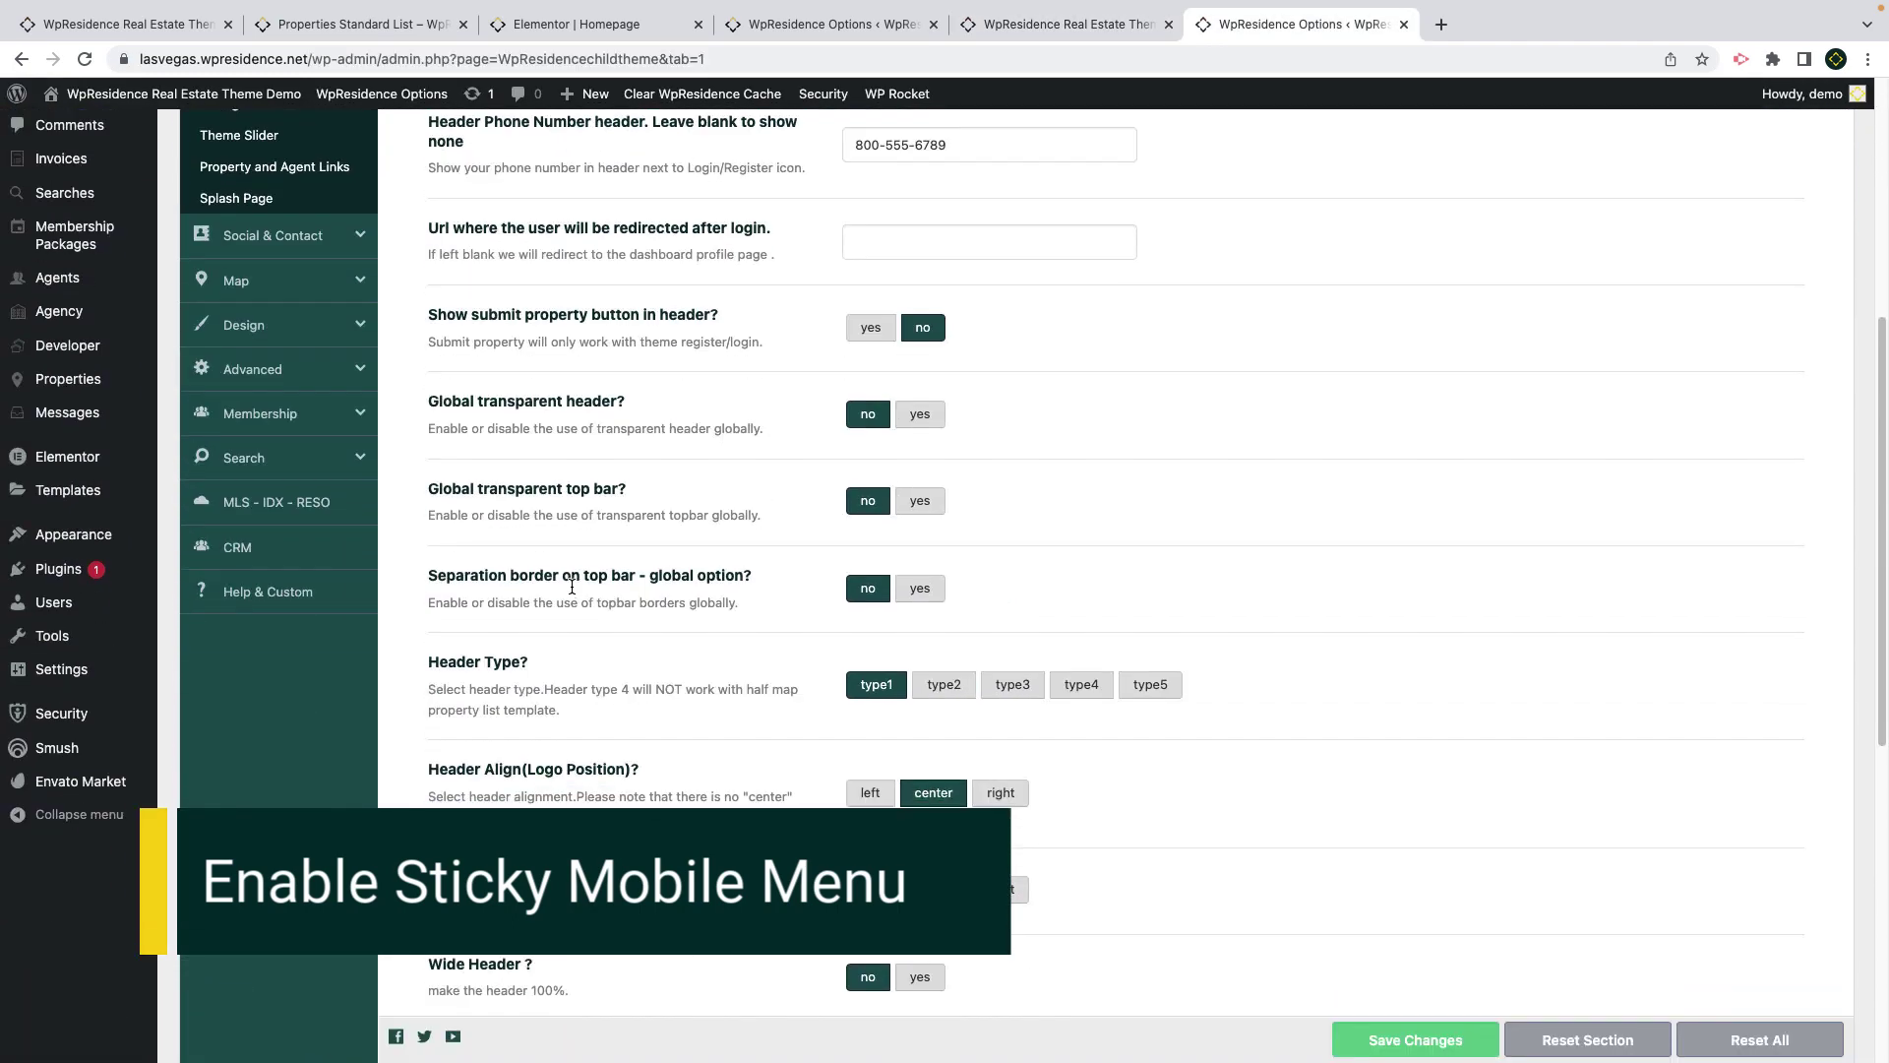
pyautogui.scroll(-10, 572, 584)
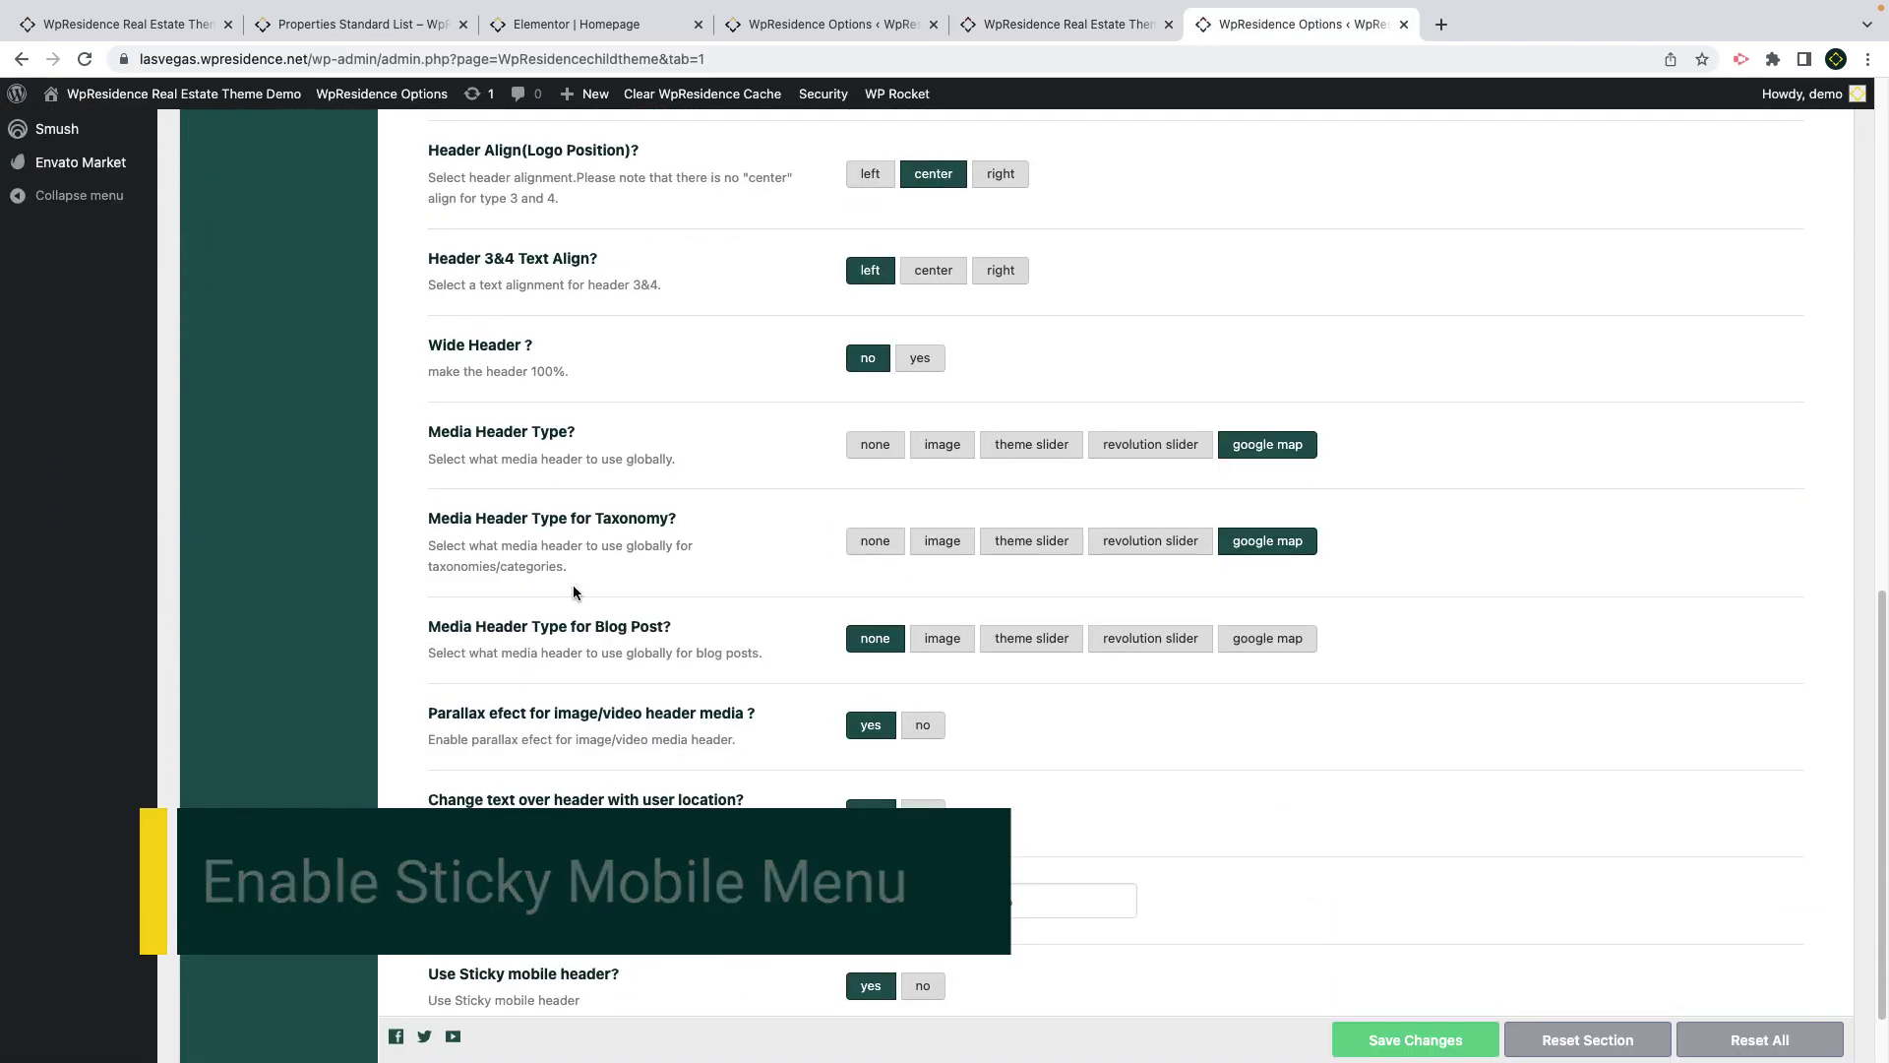
pyautogui.moveTo(643, 870); pyautogui.dragTo(428, 882)
pyautogui.click(632, 907)
pyautogui.click(905, 900)
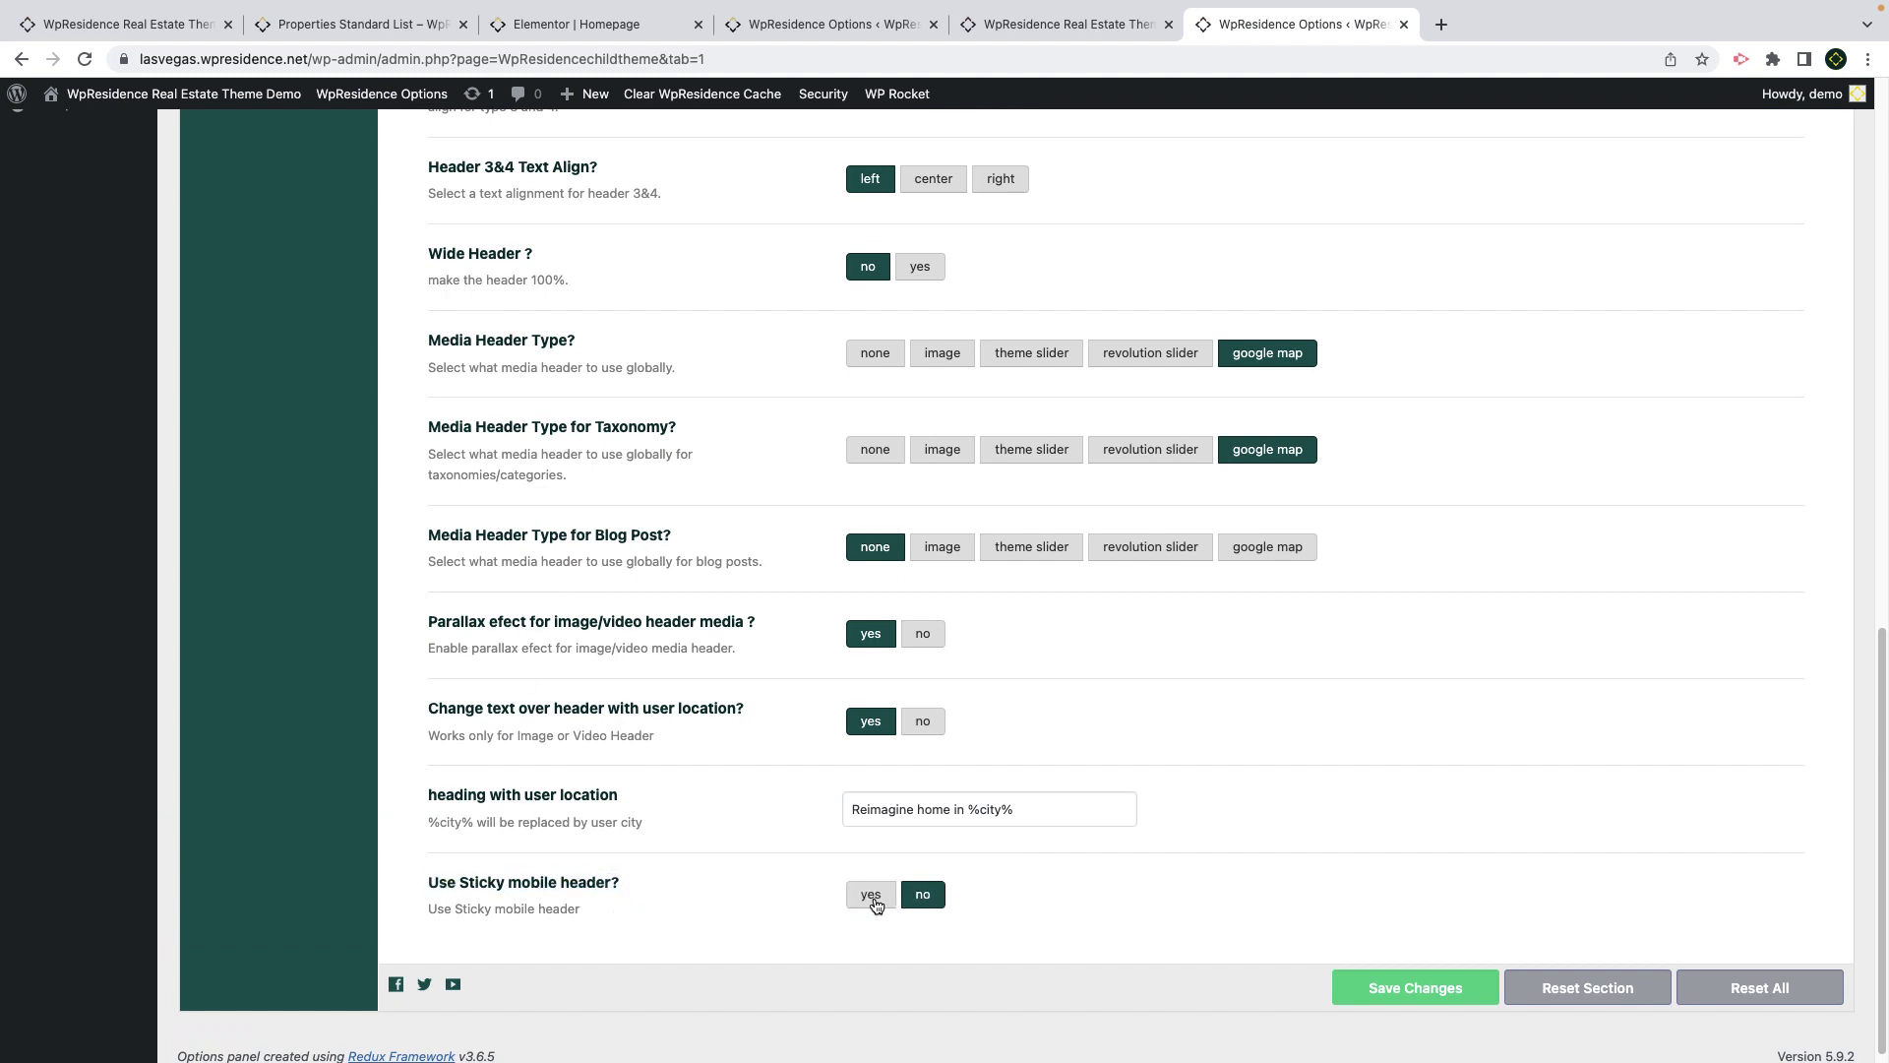
pyautogui.click(872, 897)
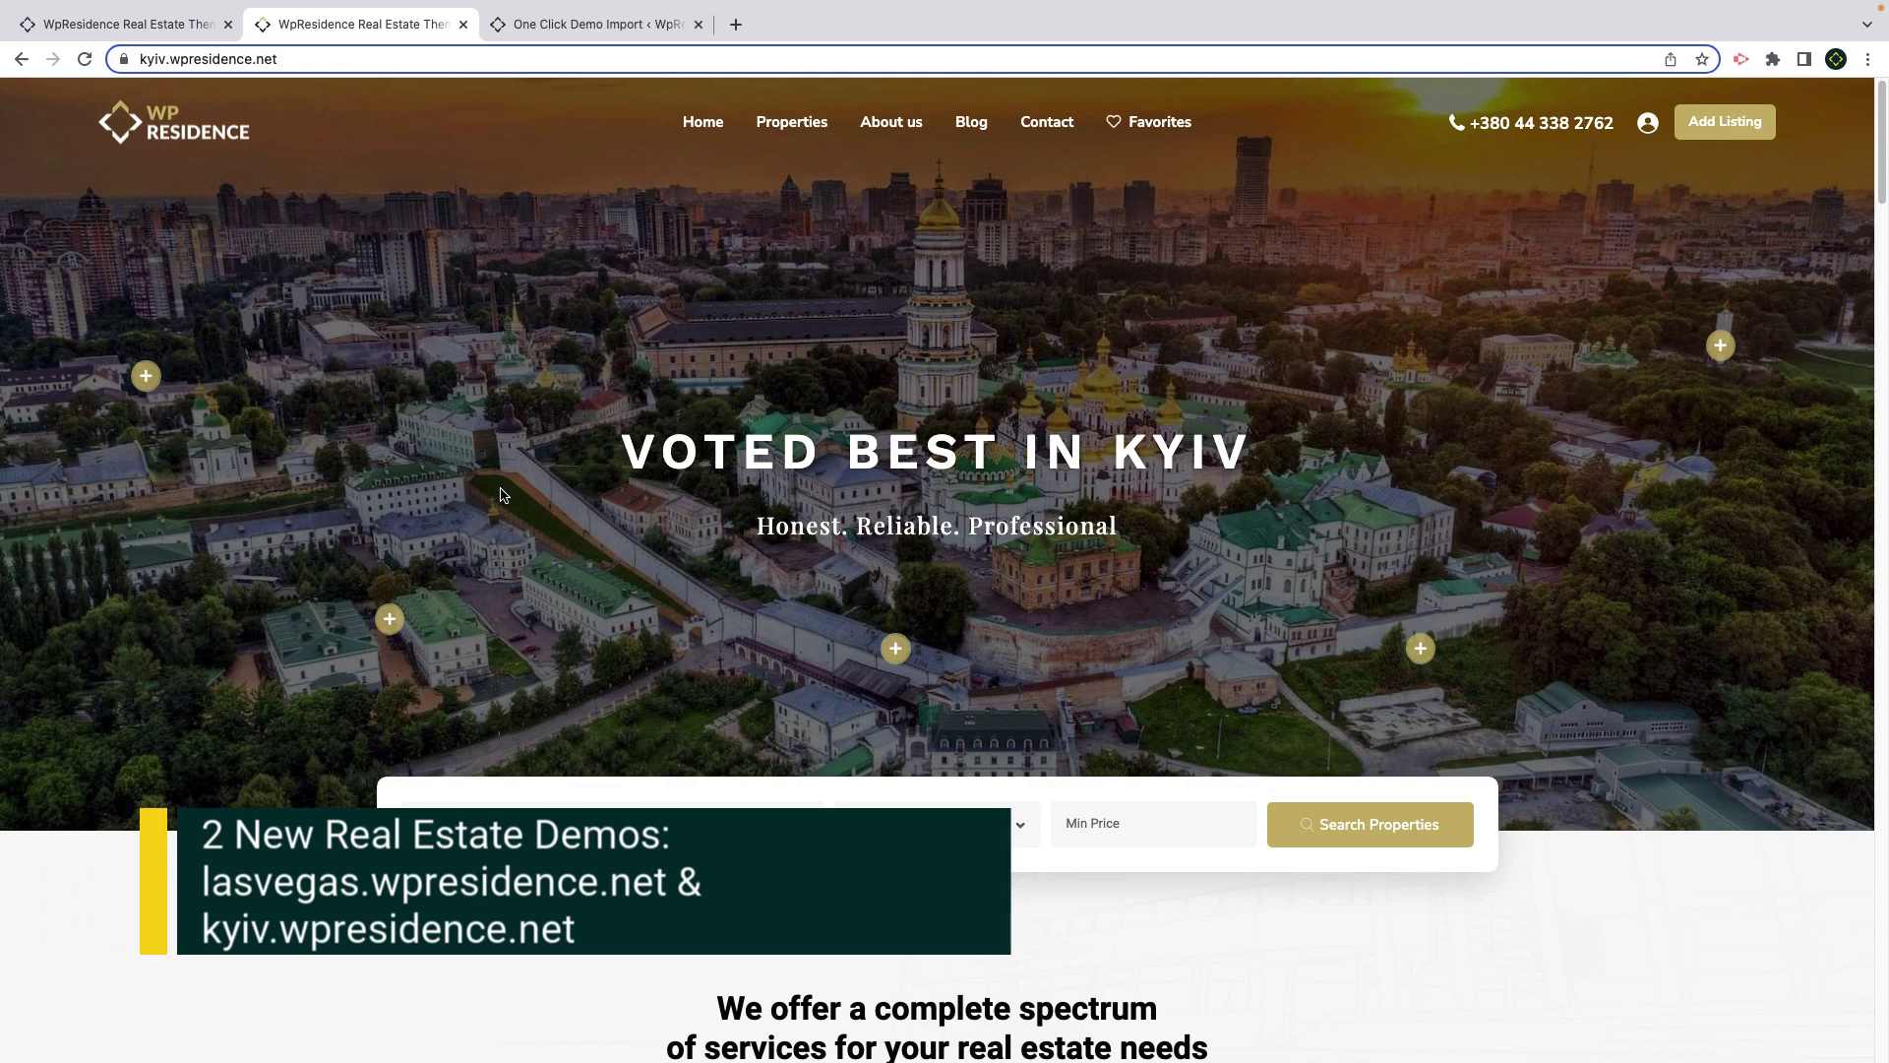
# Step: Open and close the Property Category dropdown in the Kyiv homepage search
pyautogui.scroll(-4, 501, 492)
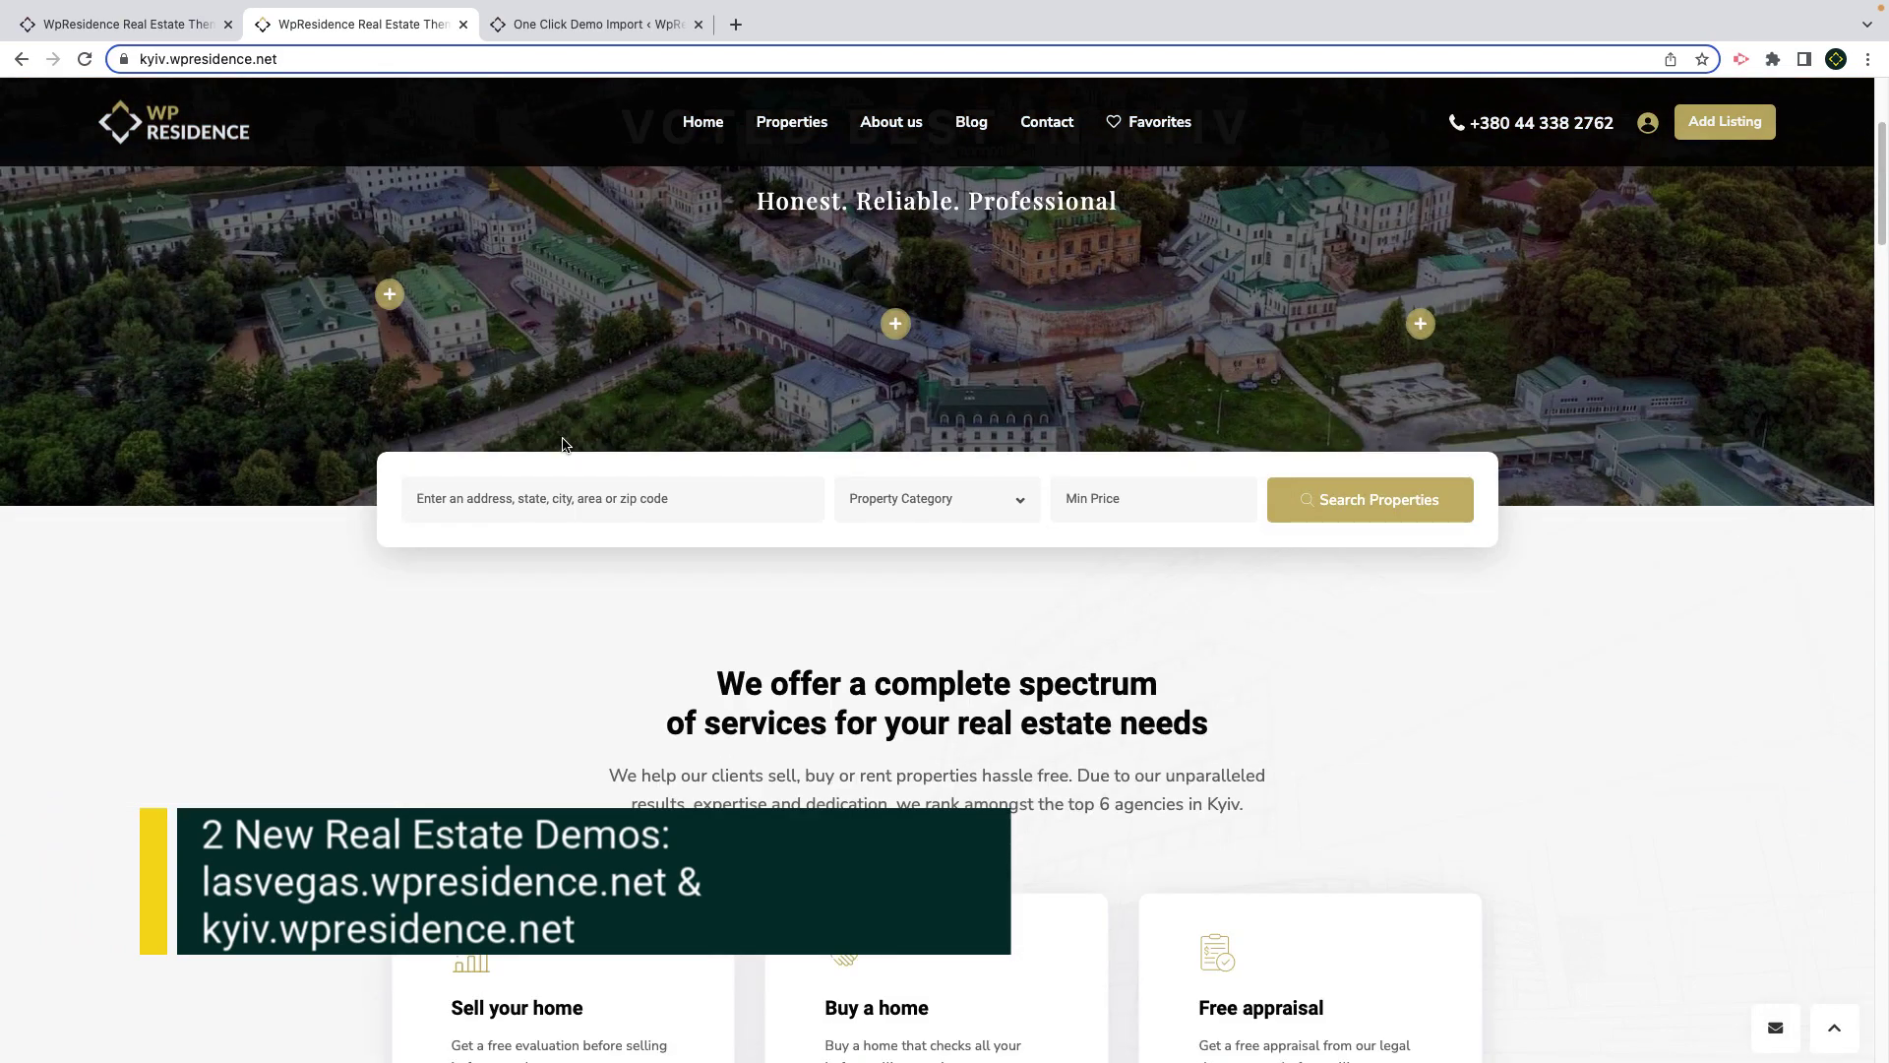
pyautogui.click(841, 511)
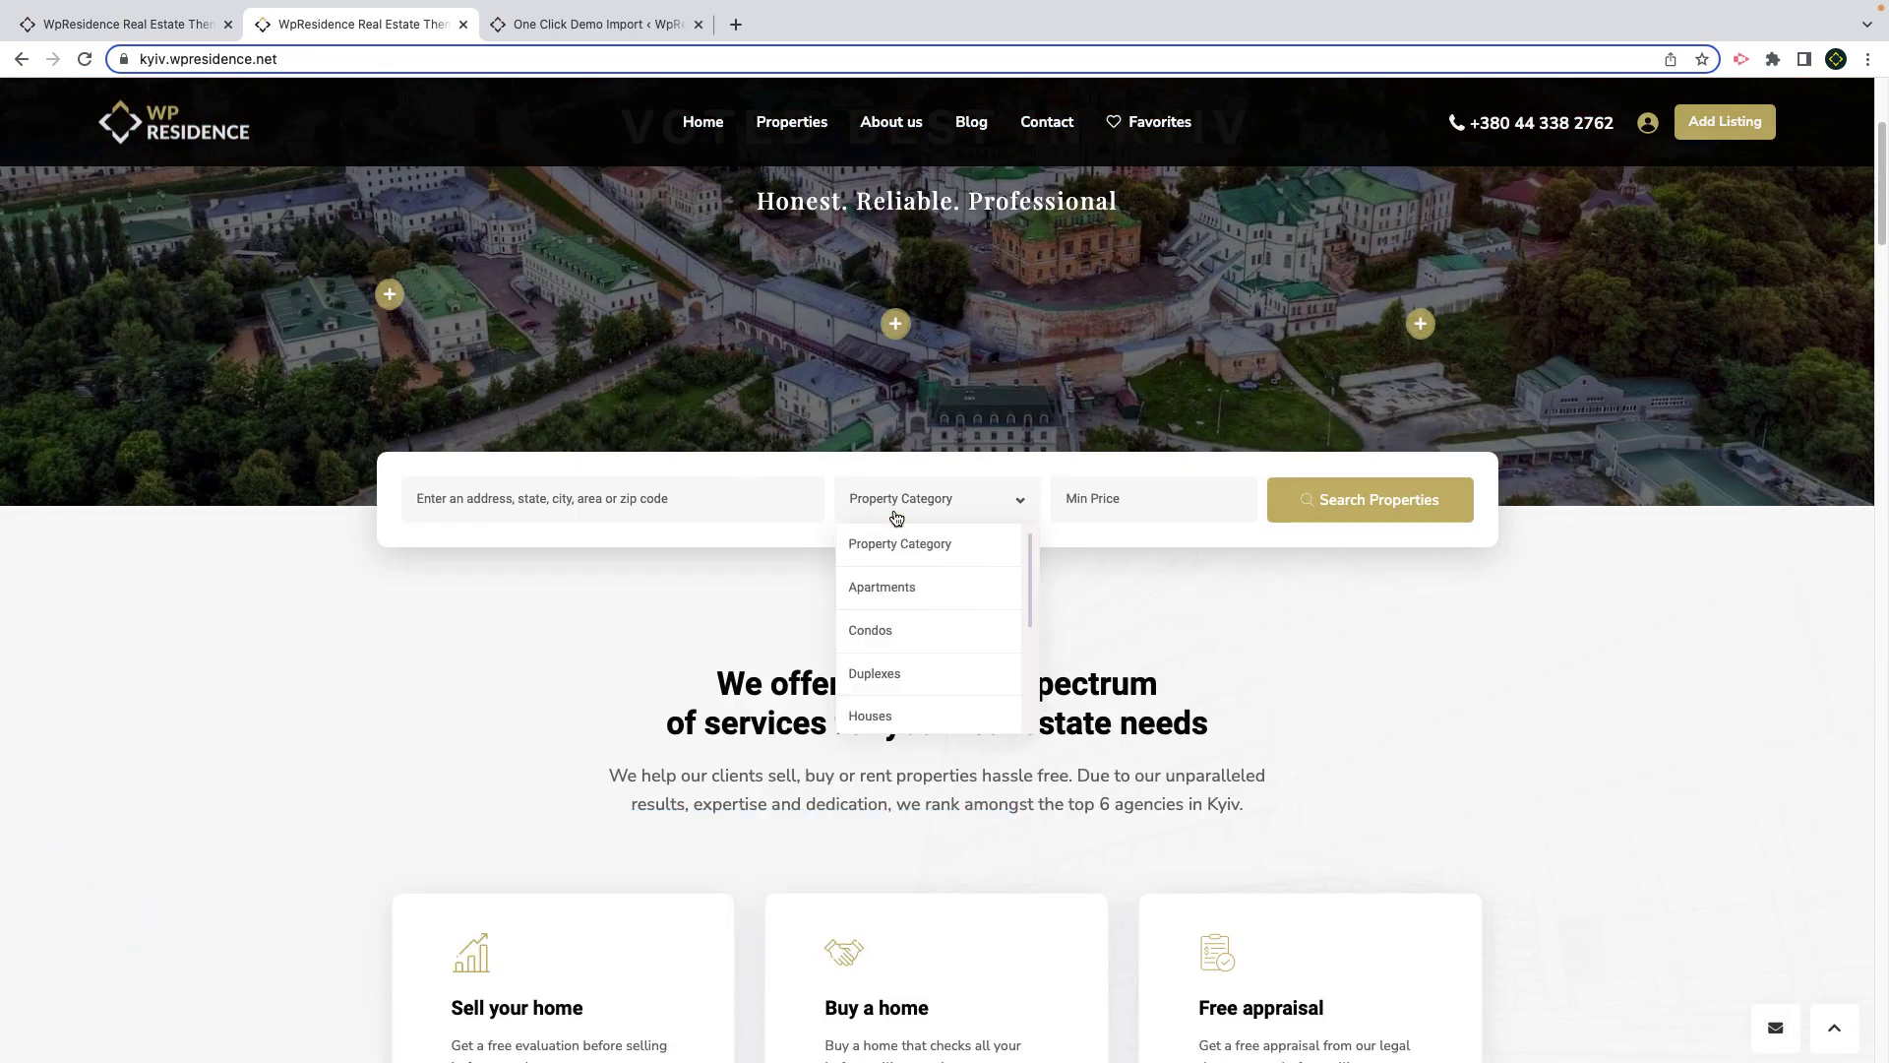
pyautogui.click(896, 509)
# Step: Scroll past listings, neighbourhoods, agents and testimonials down to the blog section
pyautogui.scroll(-7, 637, 602)
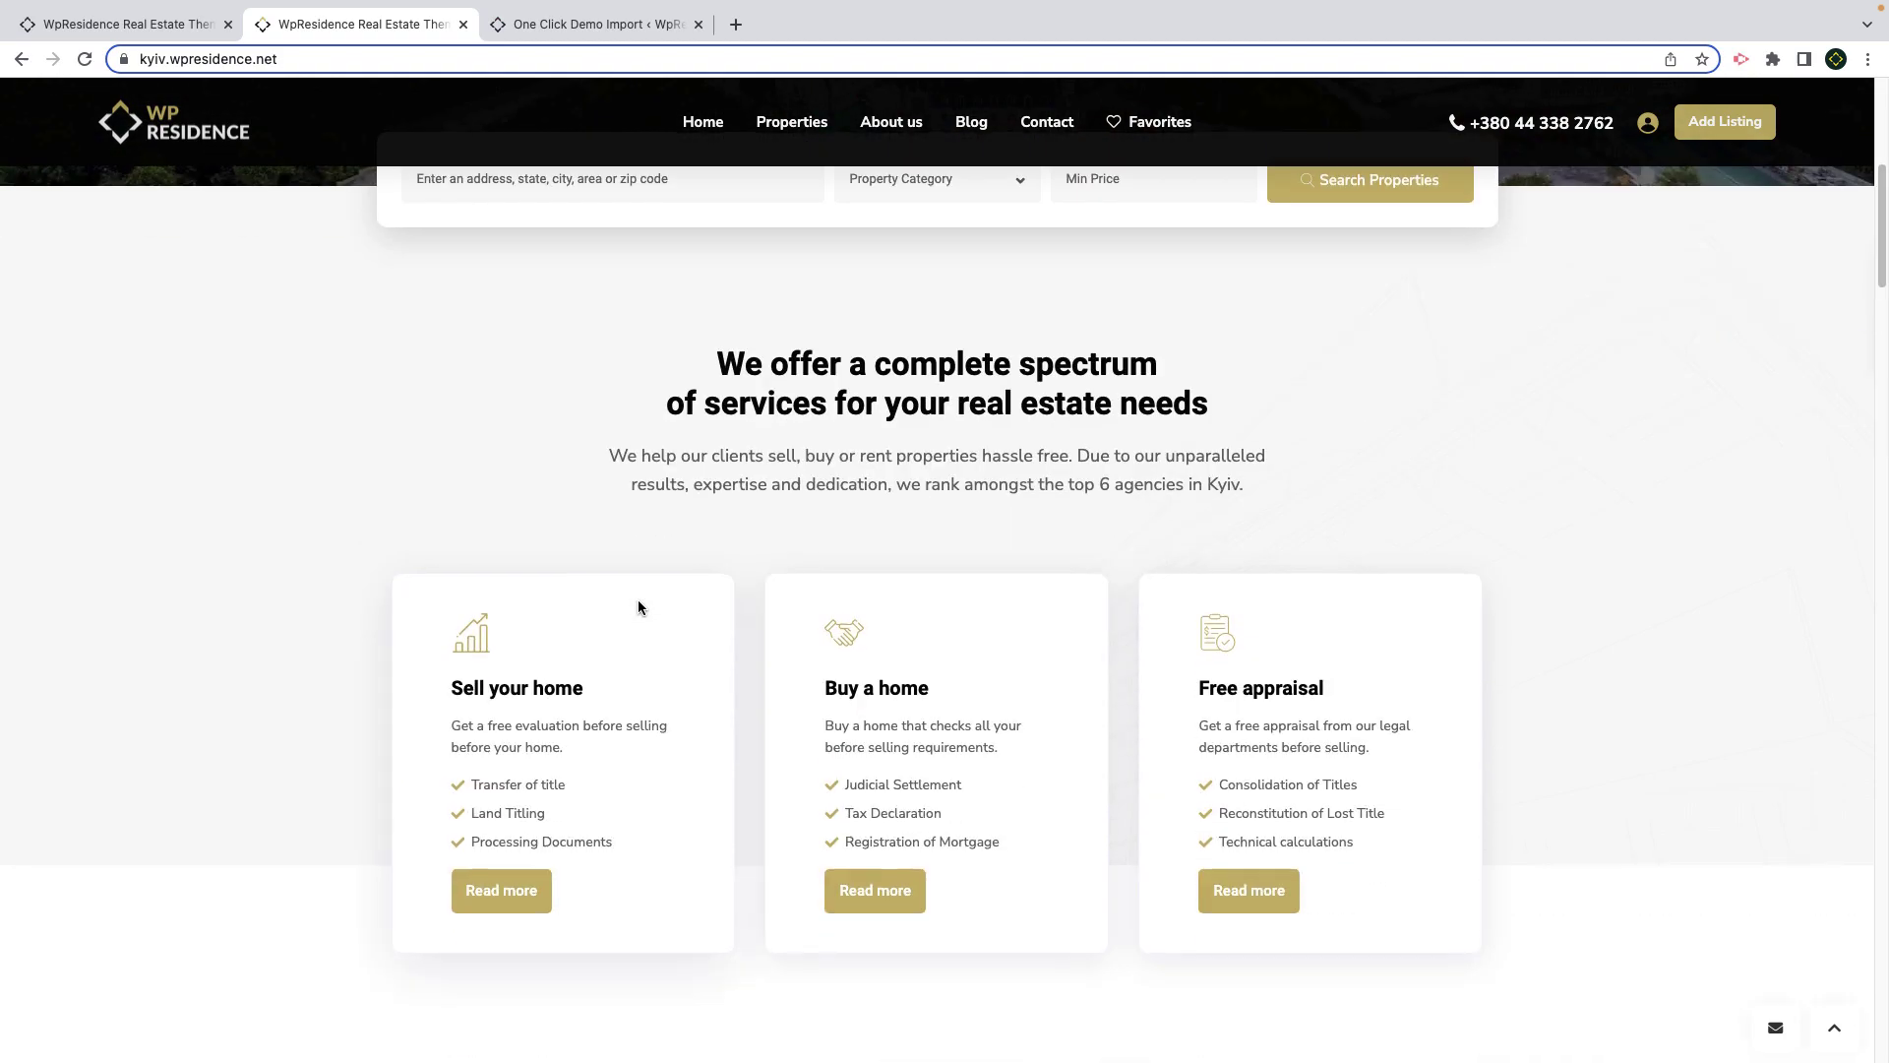
pyautogui.scroll(-10, 638, 602)
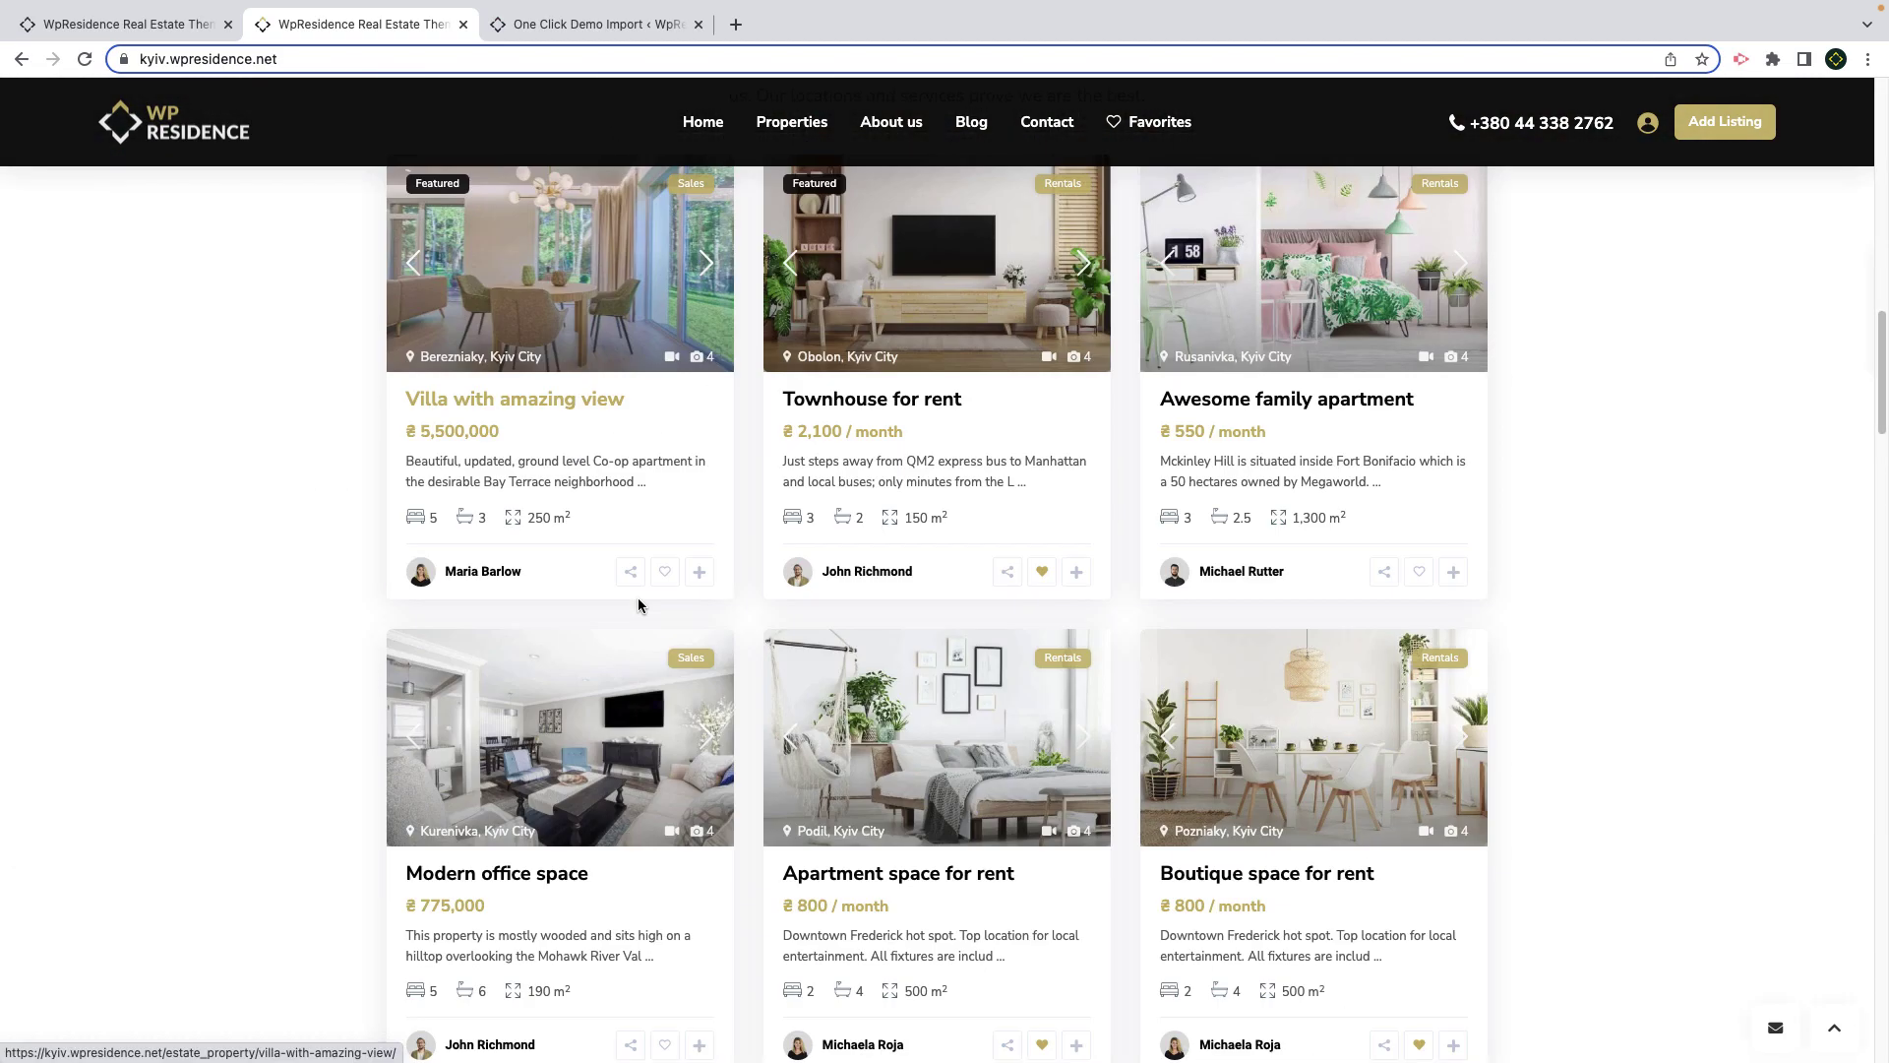
pyautogui.scroll(-7, 639, 602)
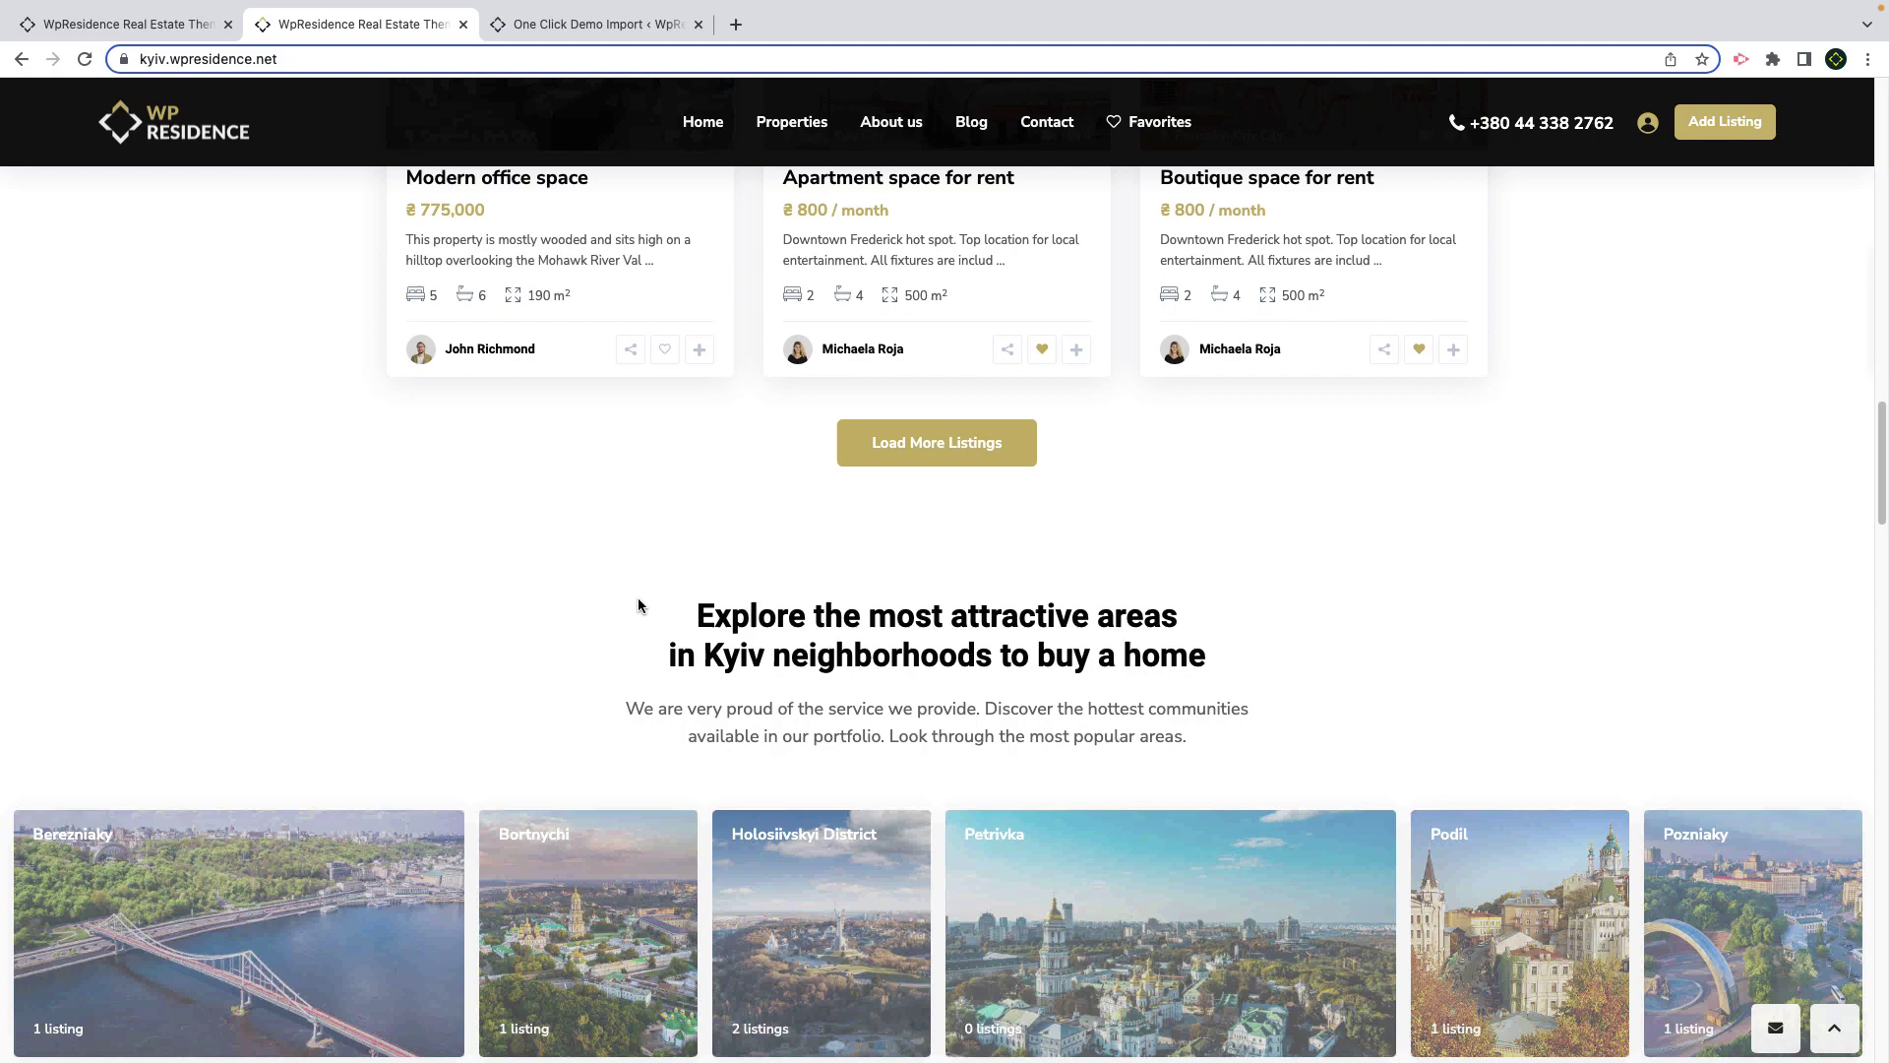
pyautogui.scroll(-2, 638, 602)
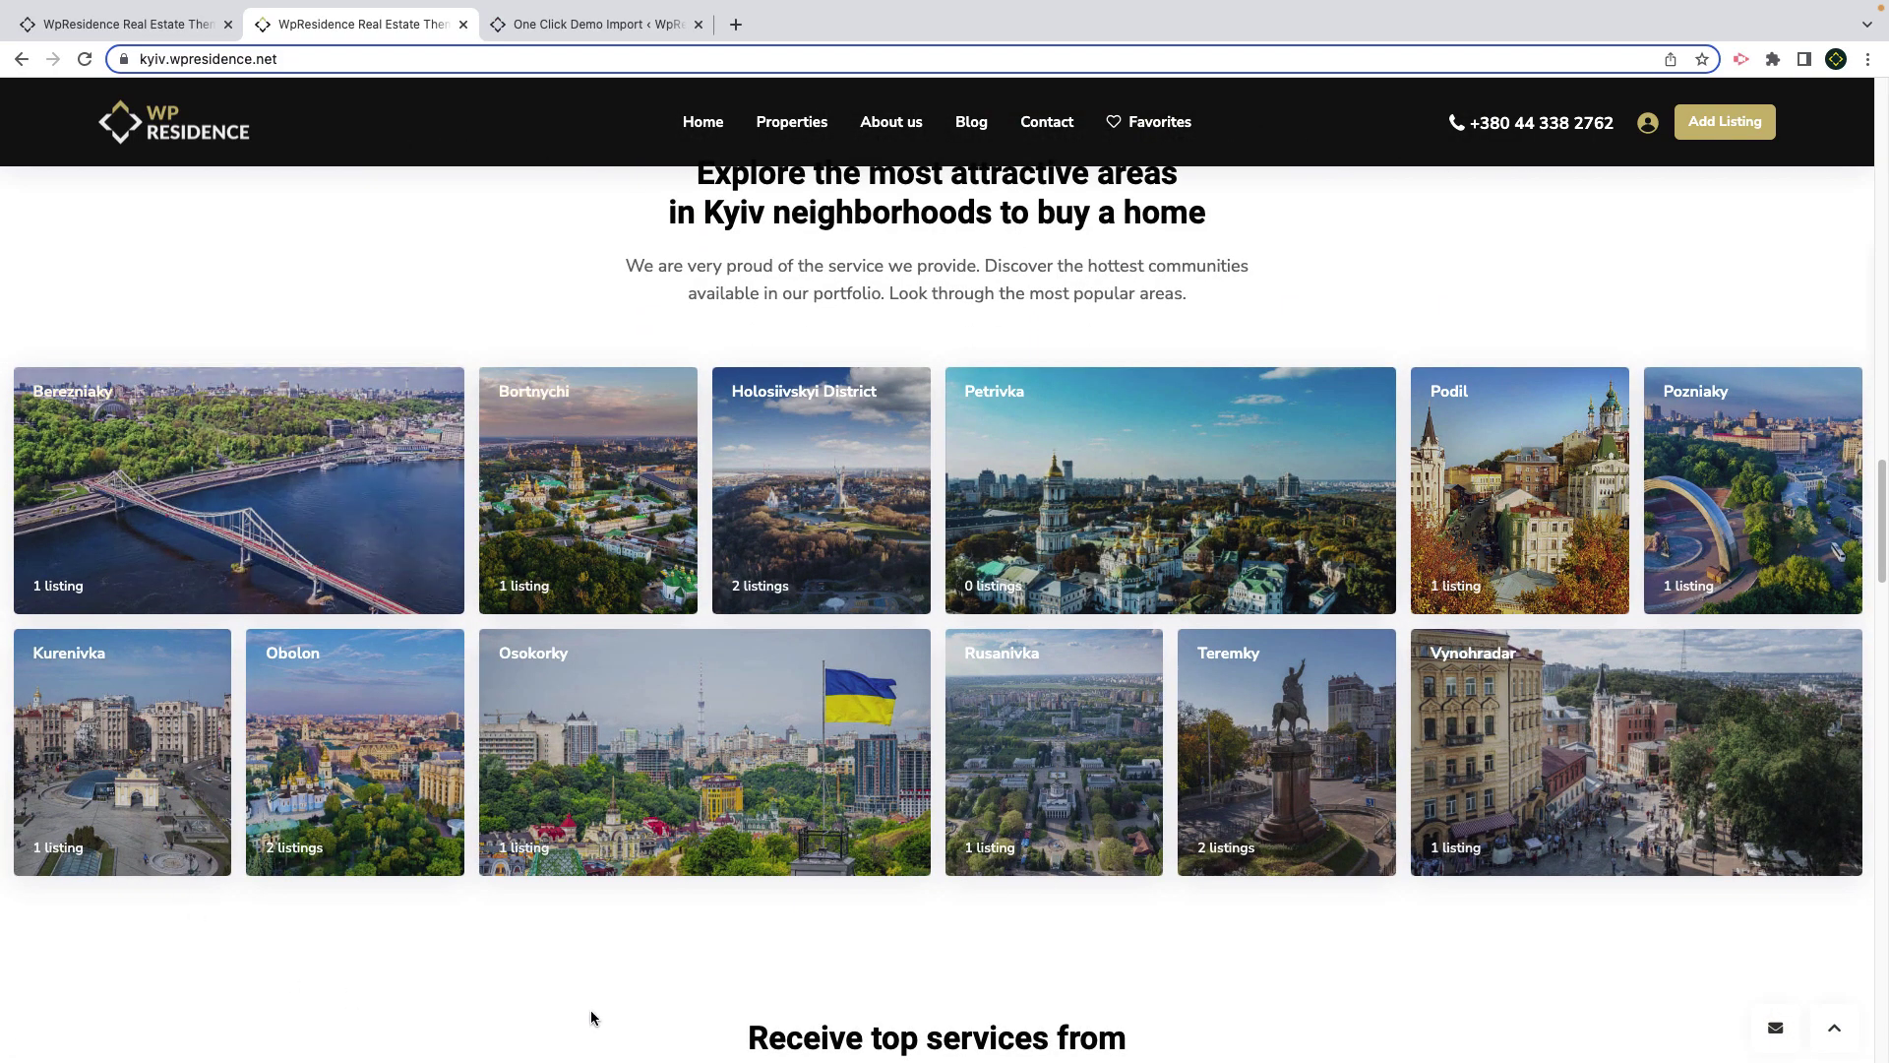
pyautogui.scroll(-1, 590, 1009)
pyautogui.scroll(-3, 593, 1008)
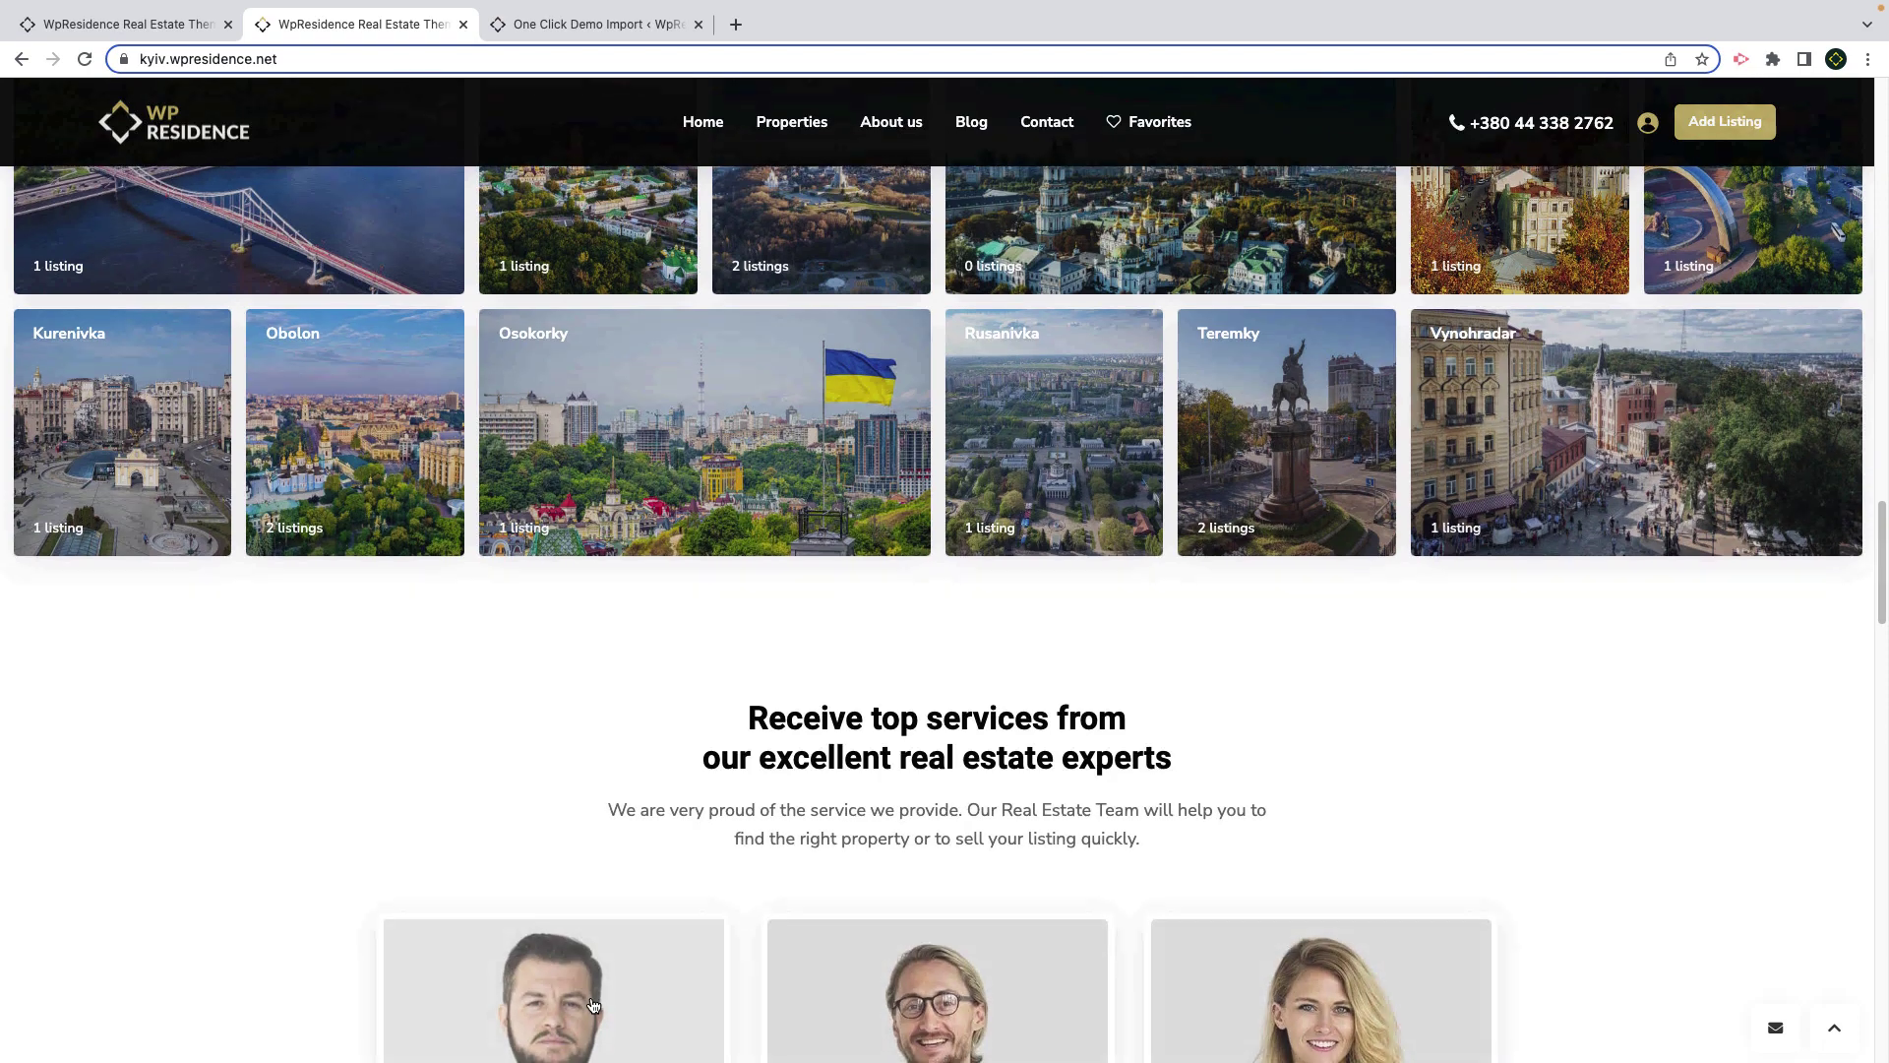
pyautogui.scroll(-1, 592, 1003)
pyautogui.scroll(-3, 592, 999)
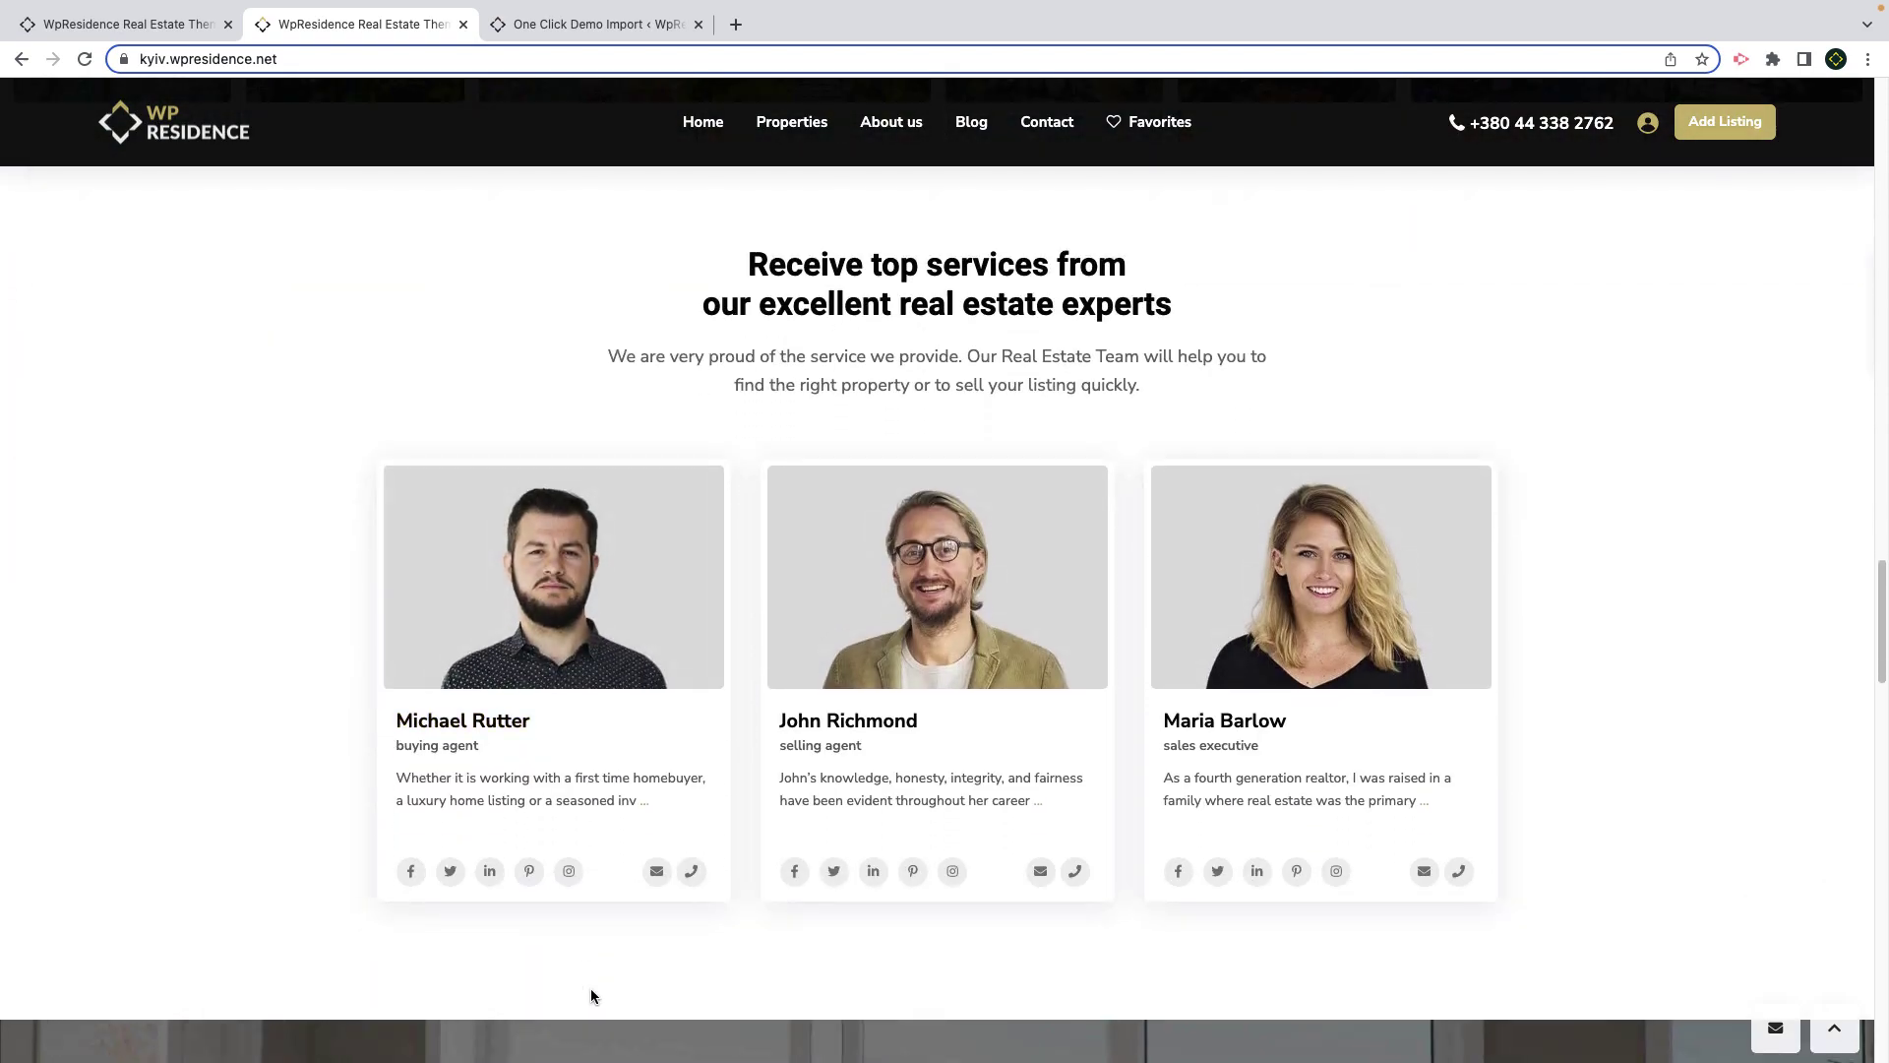
pyautogui.scroll(-2, 591, 992)
pyautogui.scroll(-5, 590, 994)
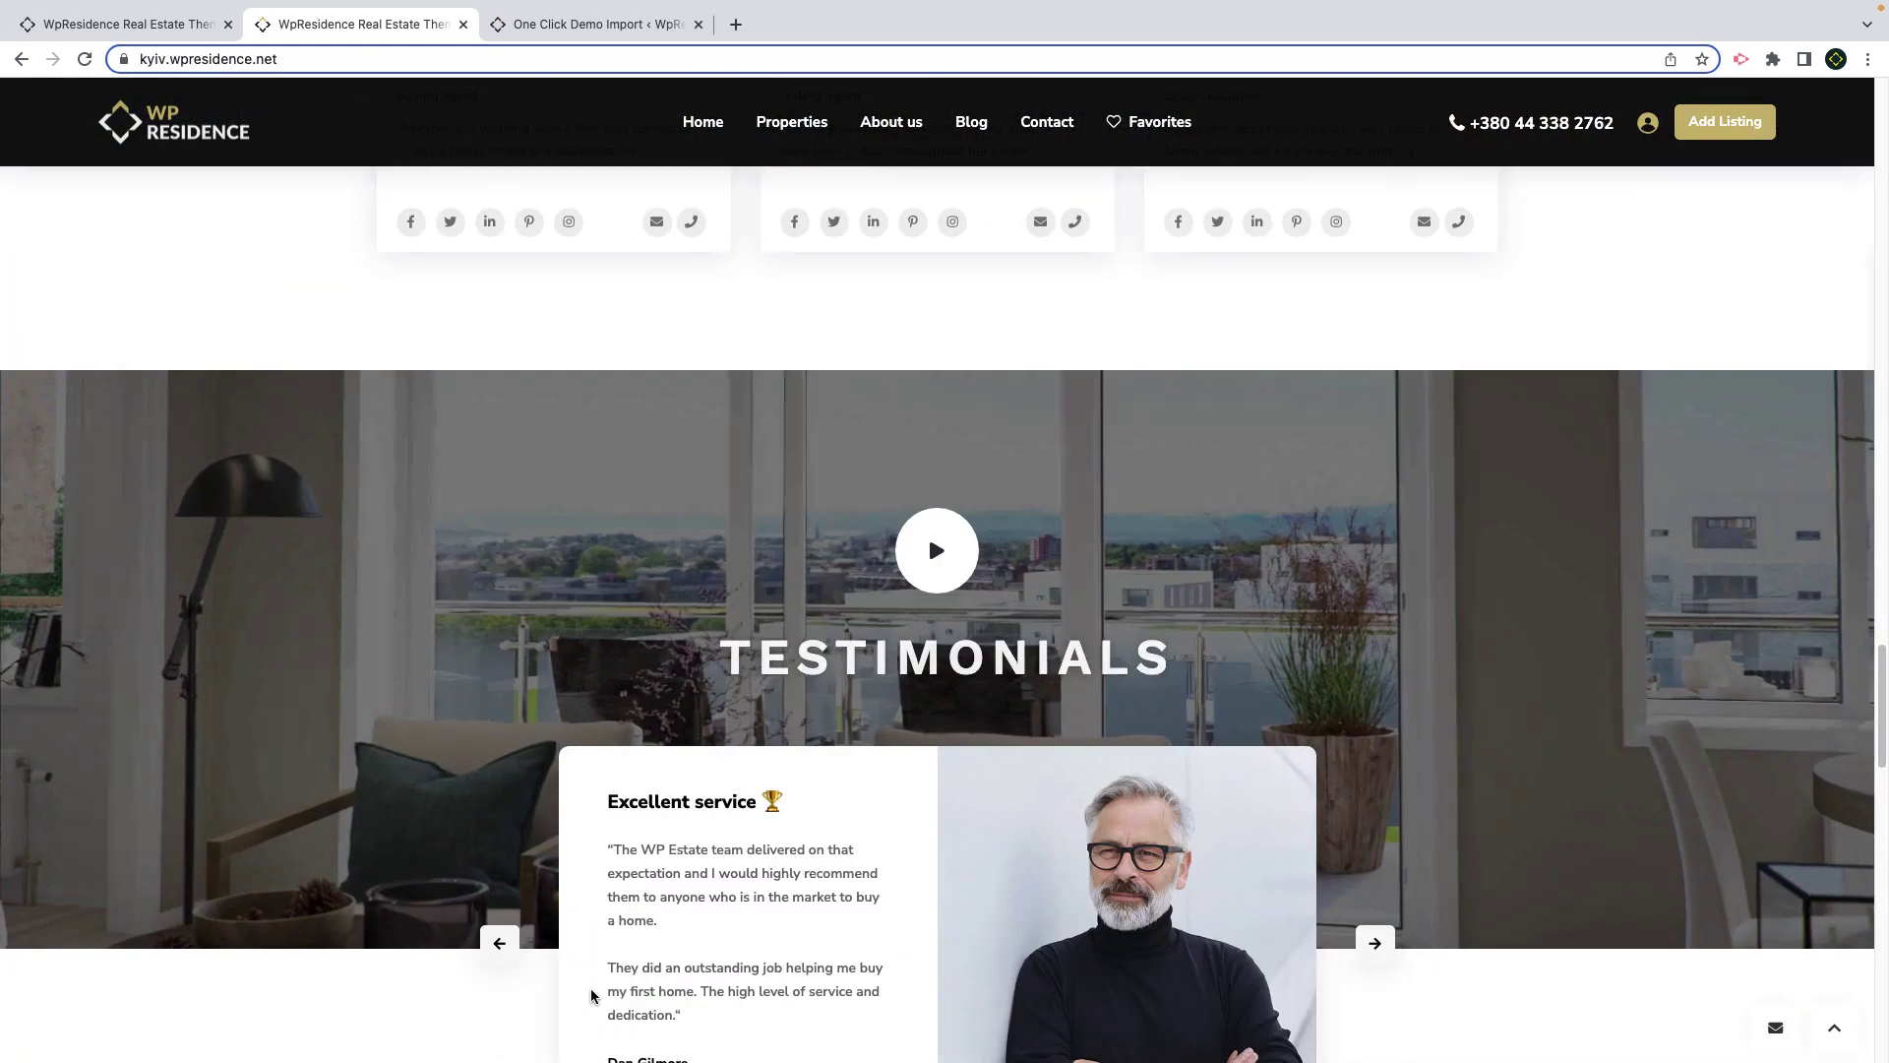
pyautogui.scroll(-3, 590, 991)
pyautogui.scroll(-3, 590, 984)
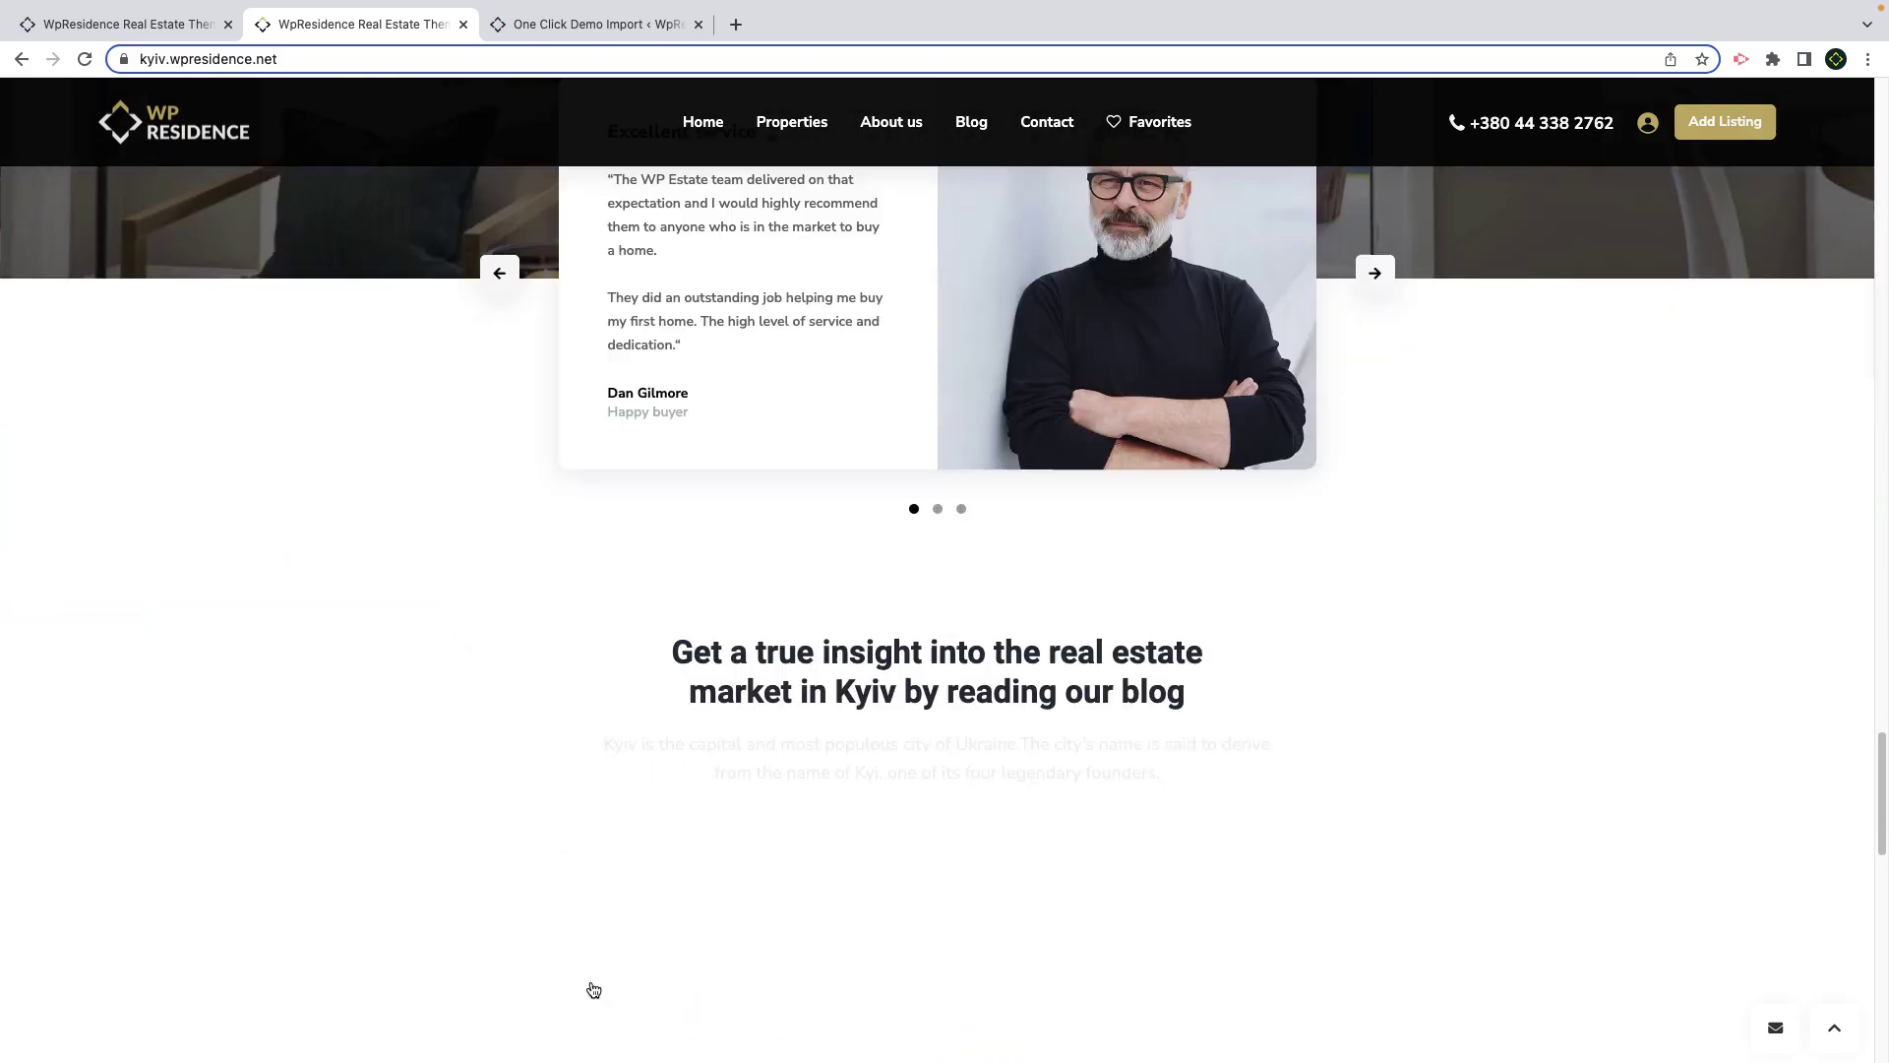
pyautogui.scroll(-4, 590, 979)
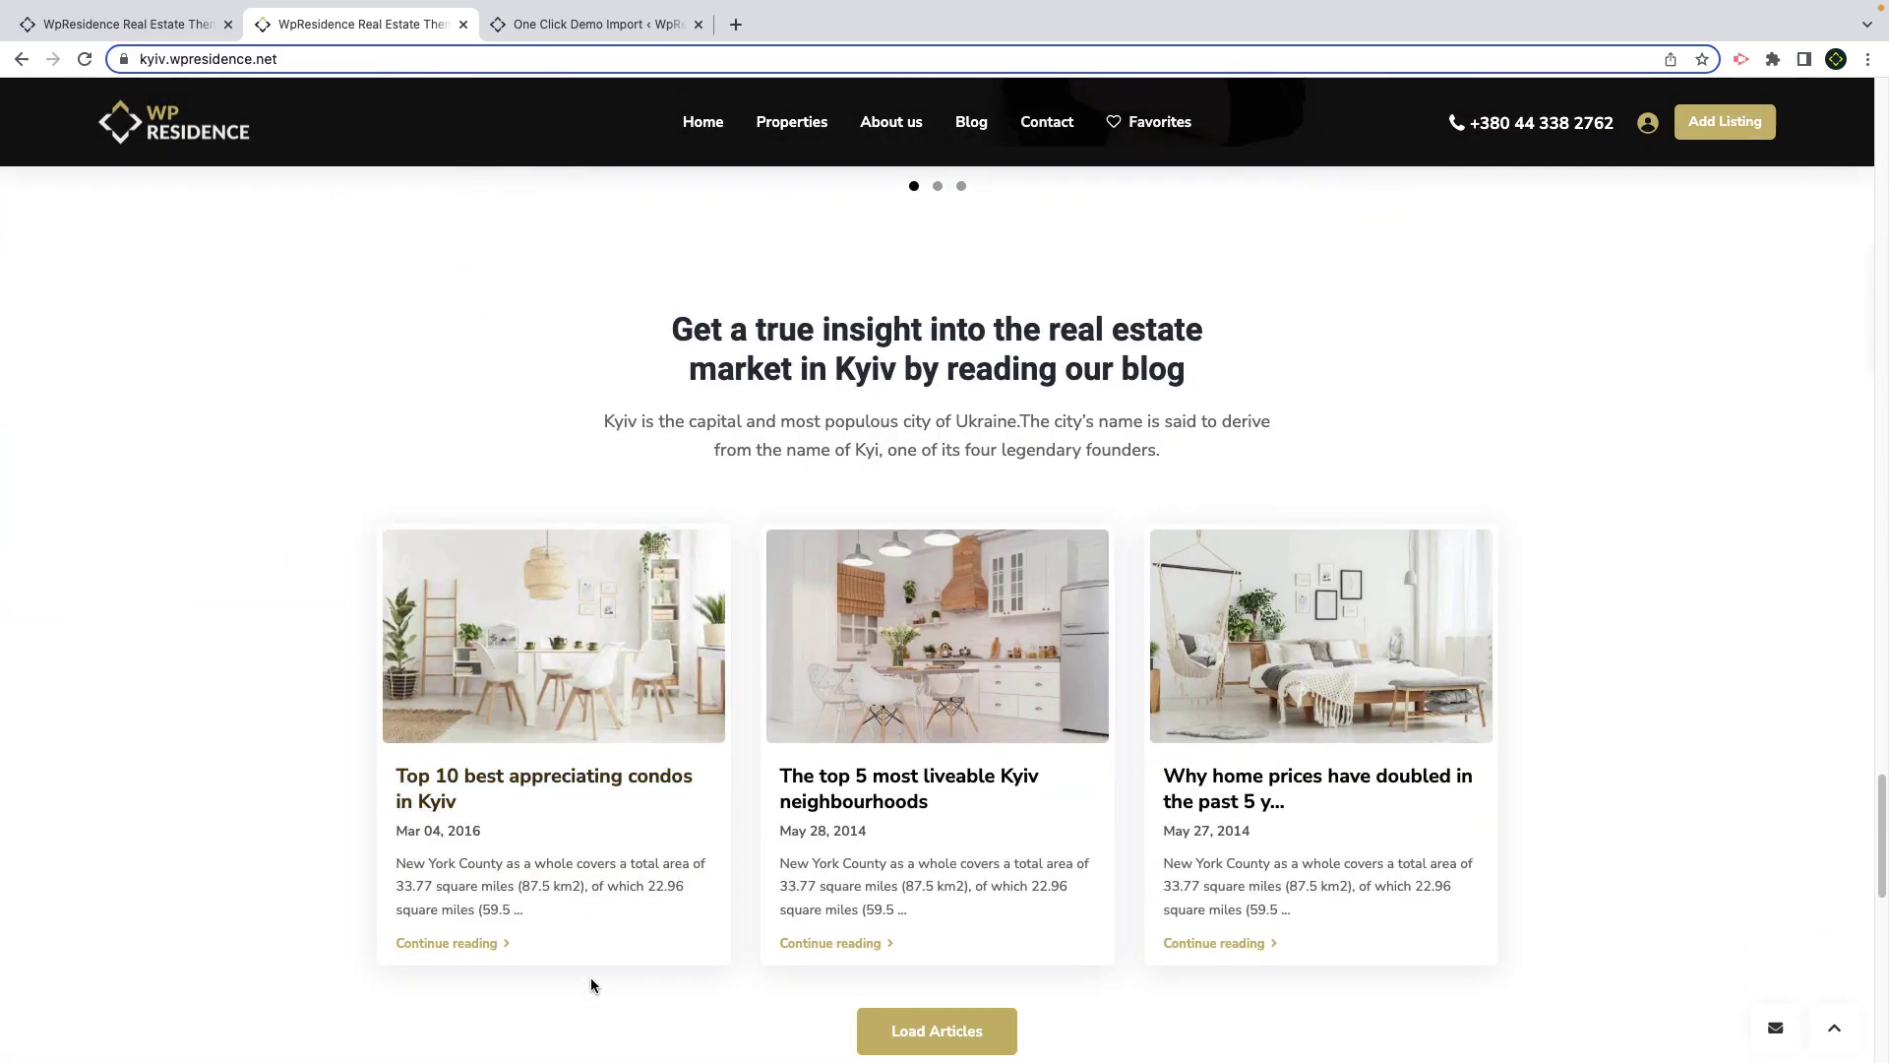
# Step: On the Las Vegas demo homepage, set the search property type to Rentals
pyautogui.click(121, 16)
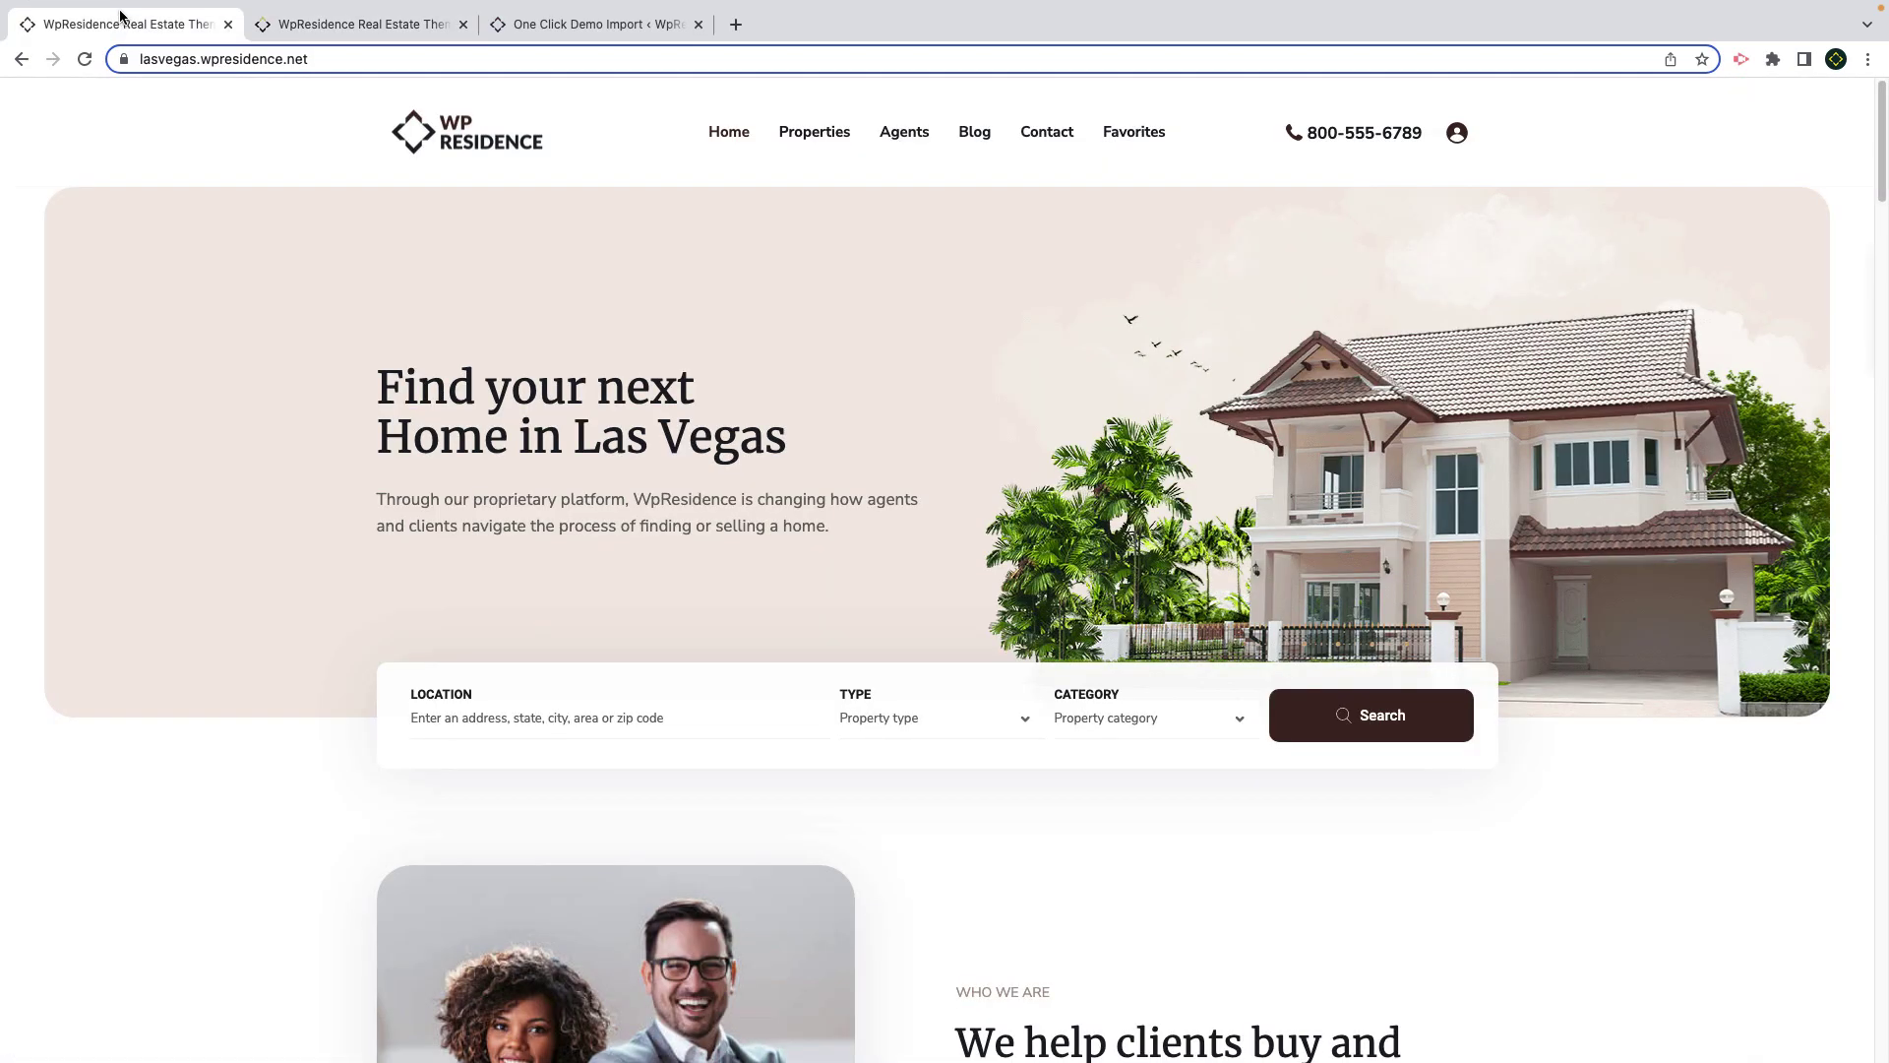
pyautogui.click(870, 725)
pyautogui.click(873, 807)
# Step: Scroll down the Las Vegas homepage through its sections to the client testimonials
pyautogui.scroll(-9, 872, 805)
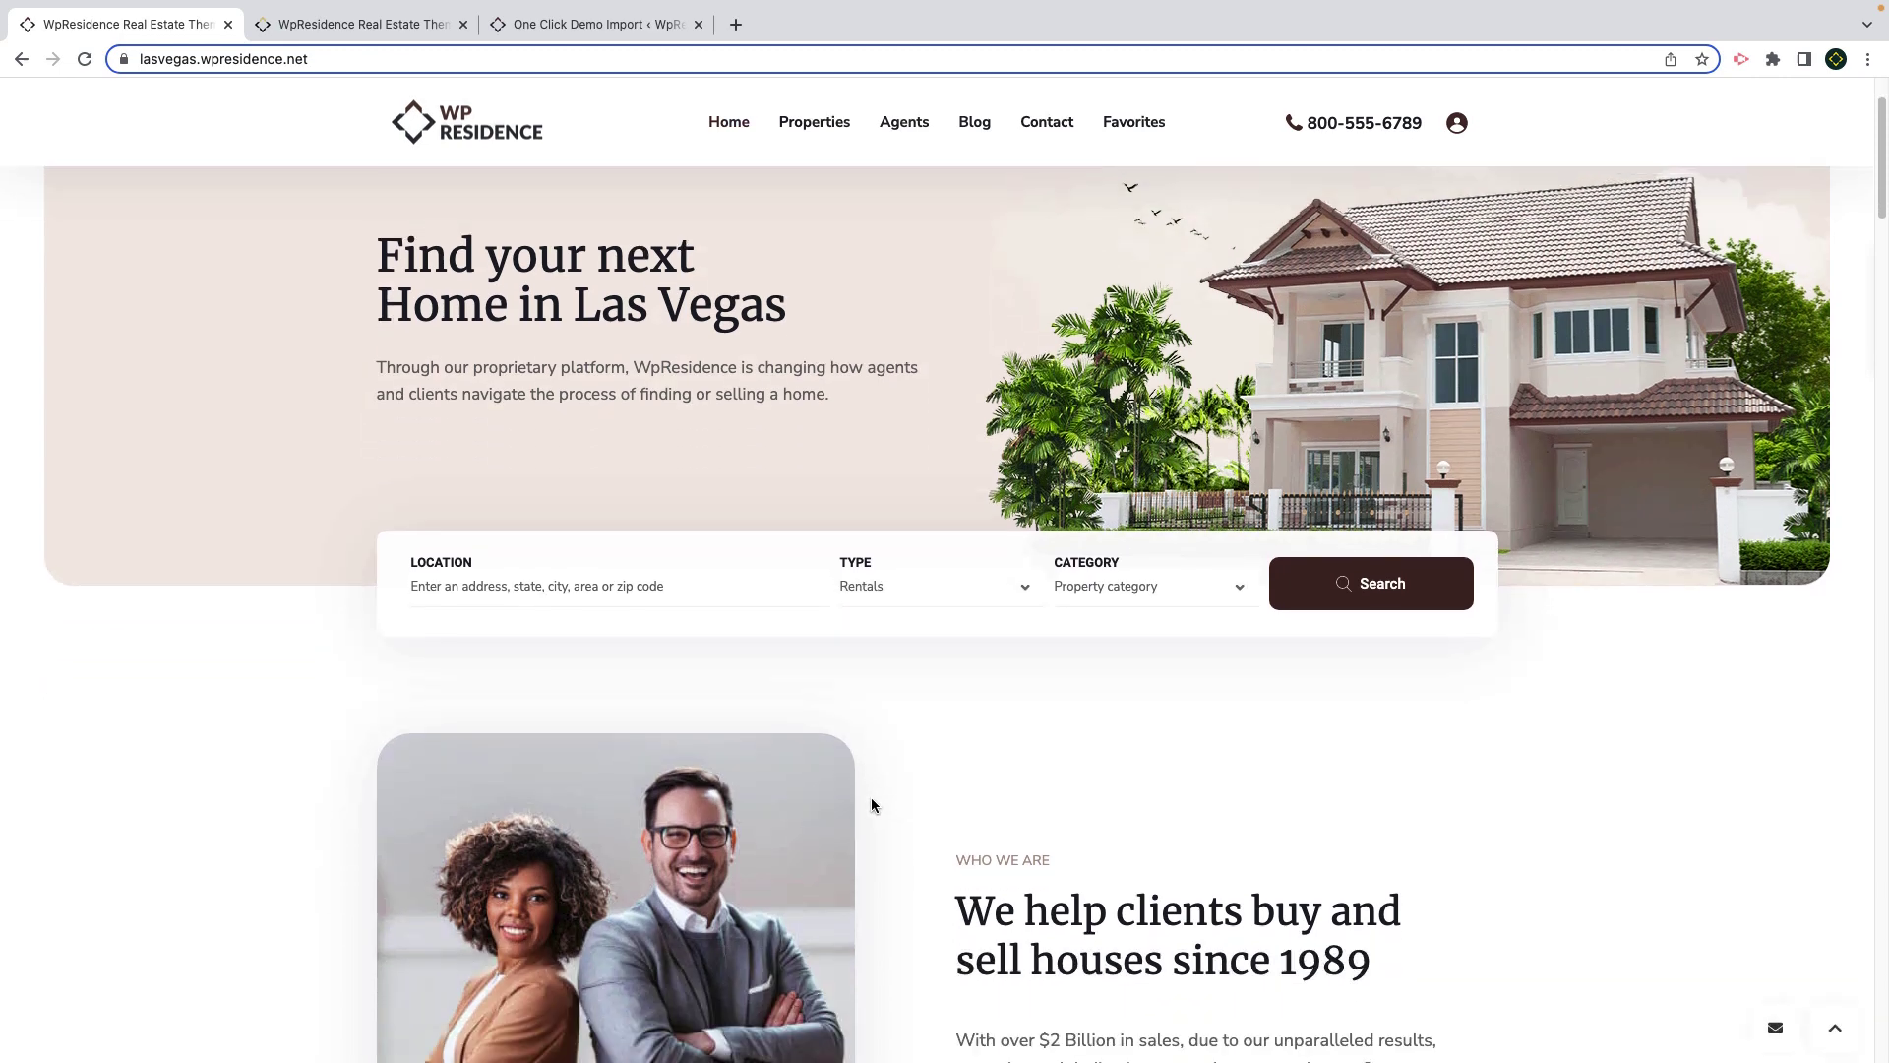
pyautogui.scroll(-12, 872, 805)
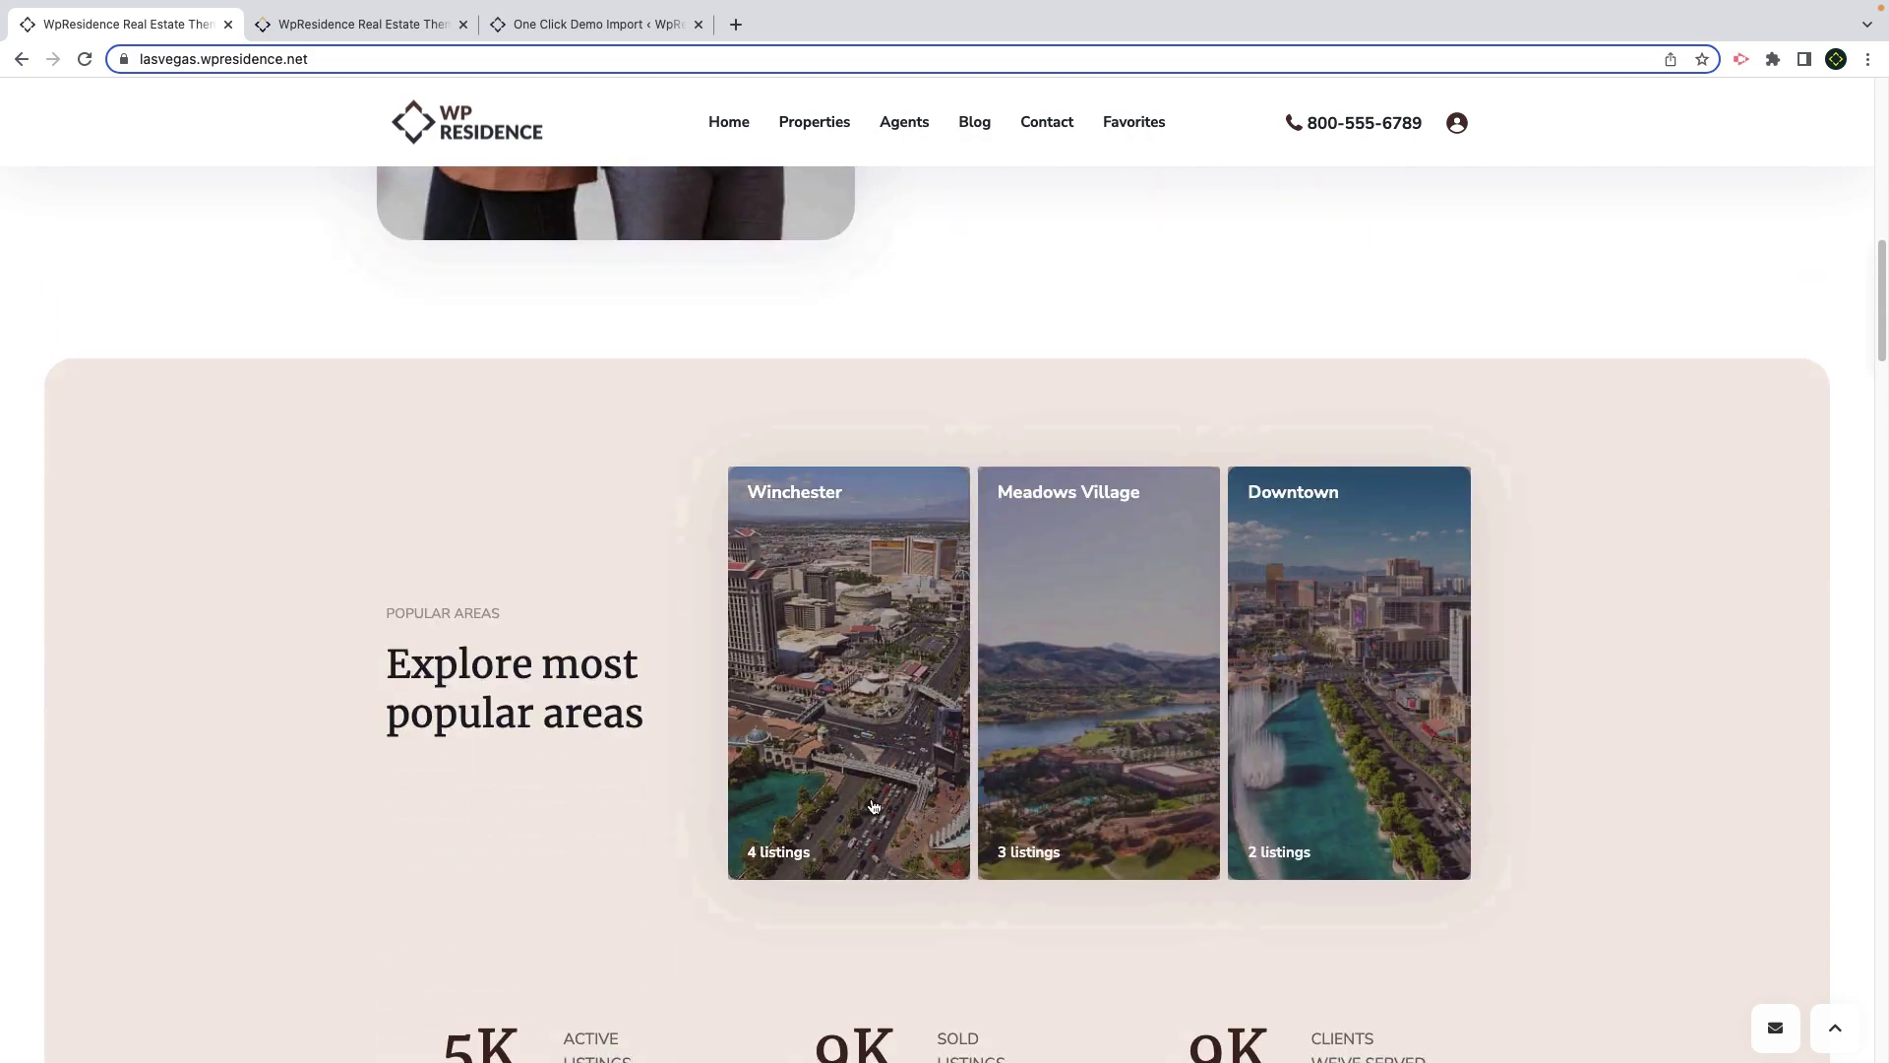
pyautogui.scroll(-12, 873, 803)
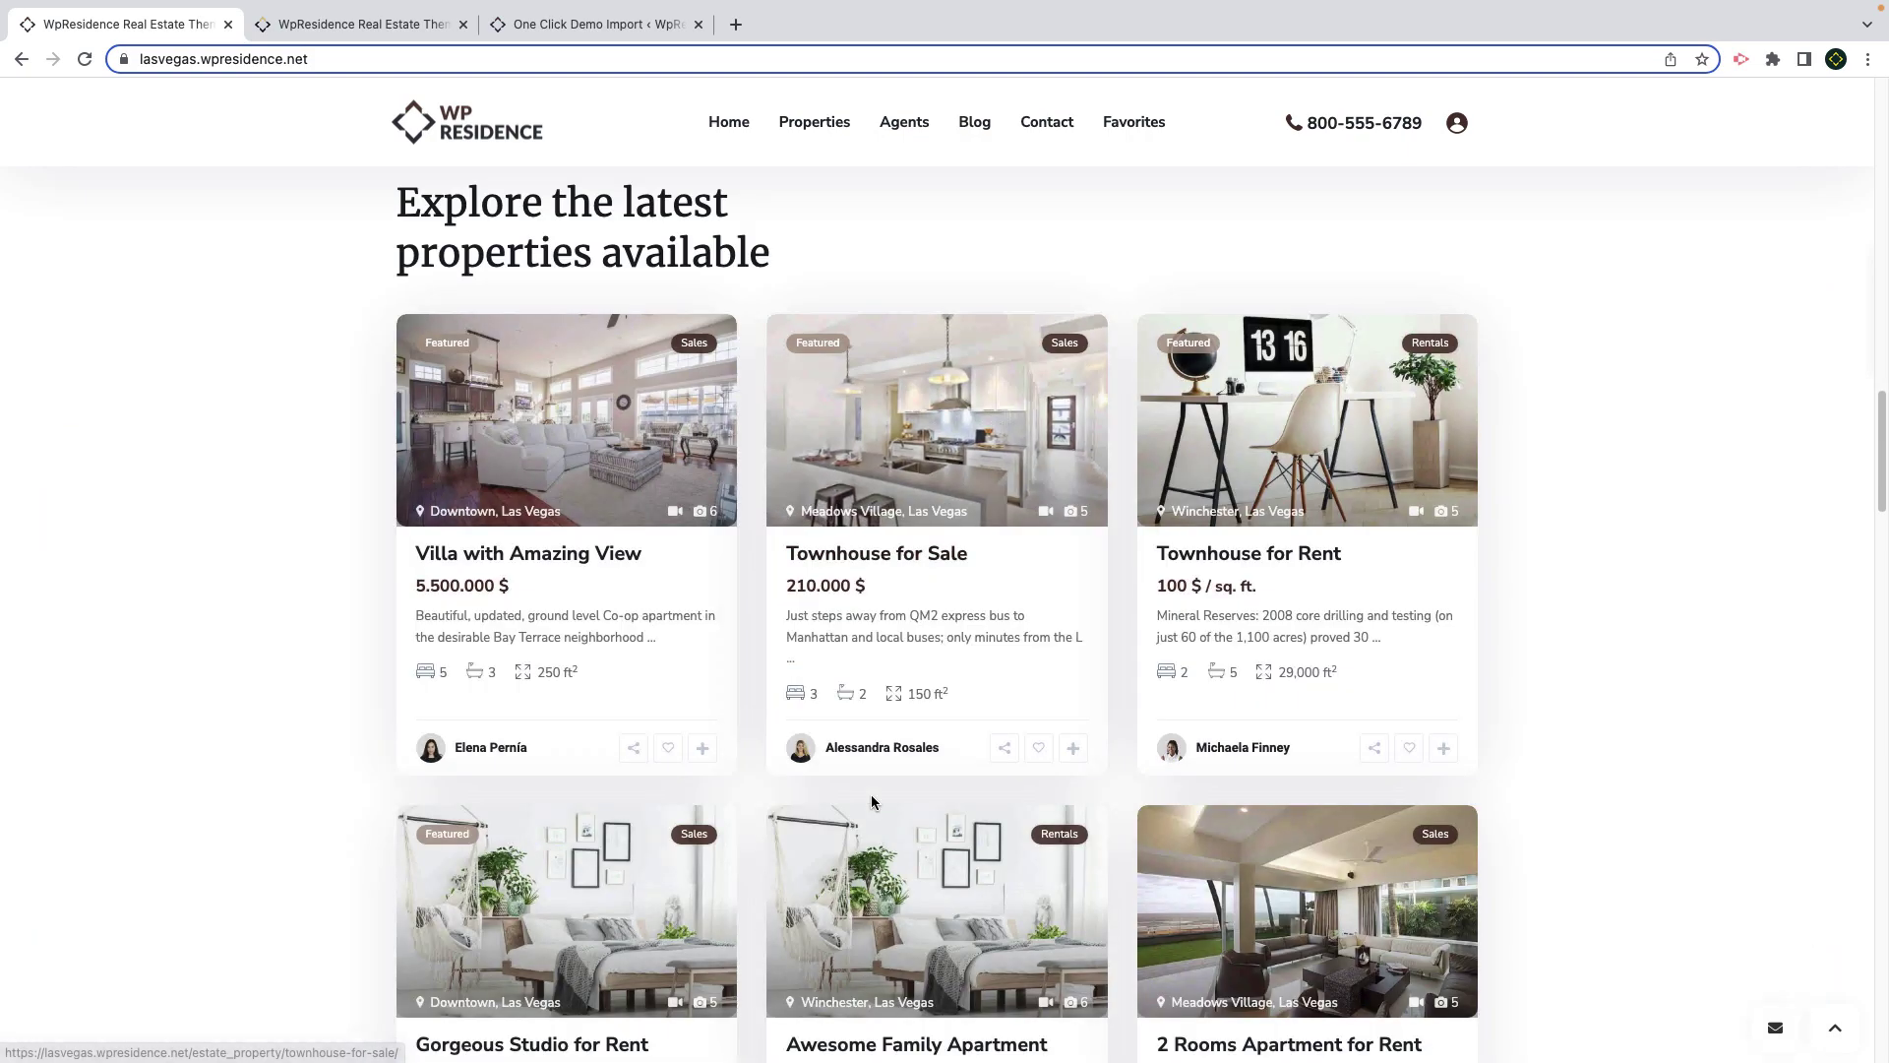
pyautogui.scroll(-7, 870, 801)
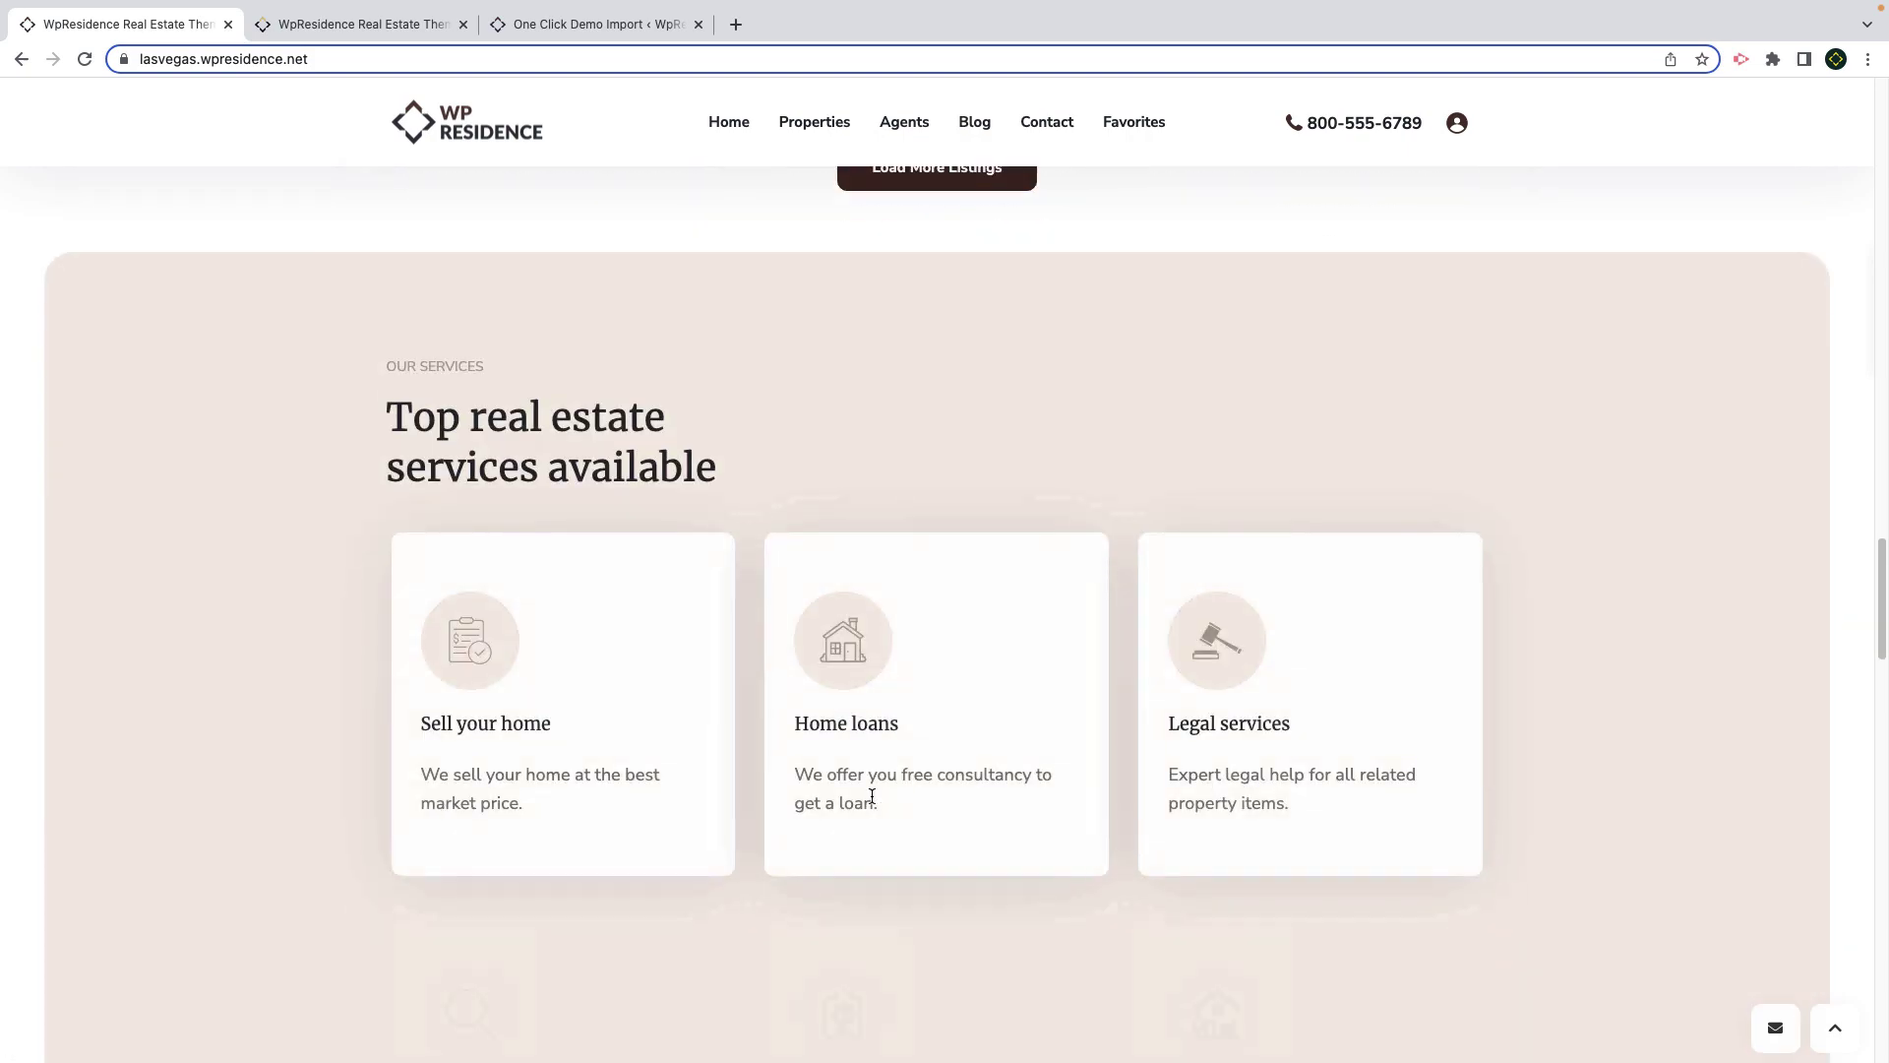
pyautogui.scroll(-3, 871, 802)
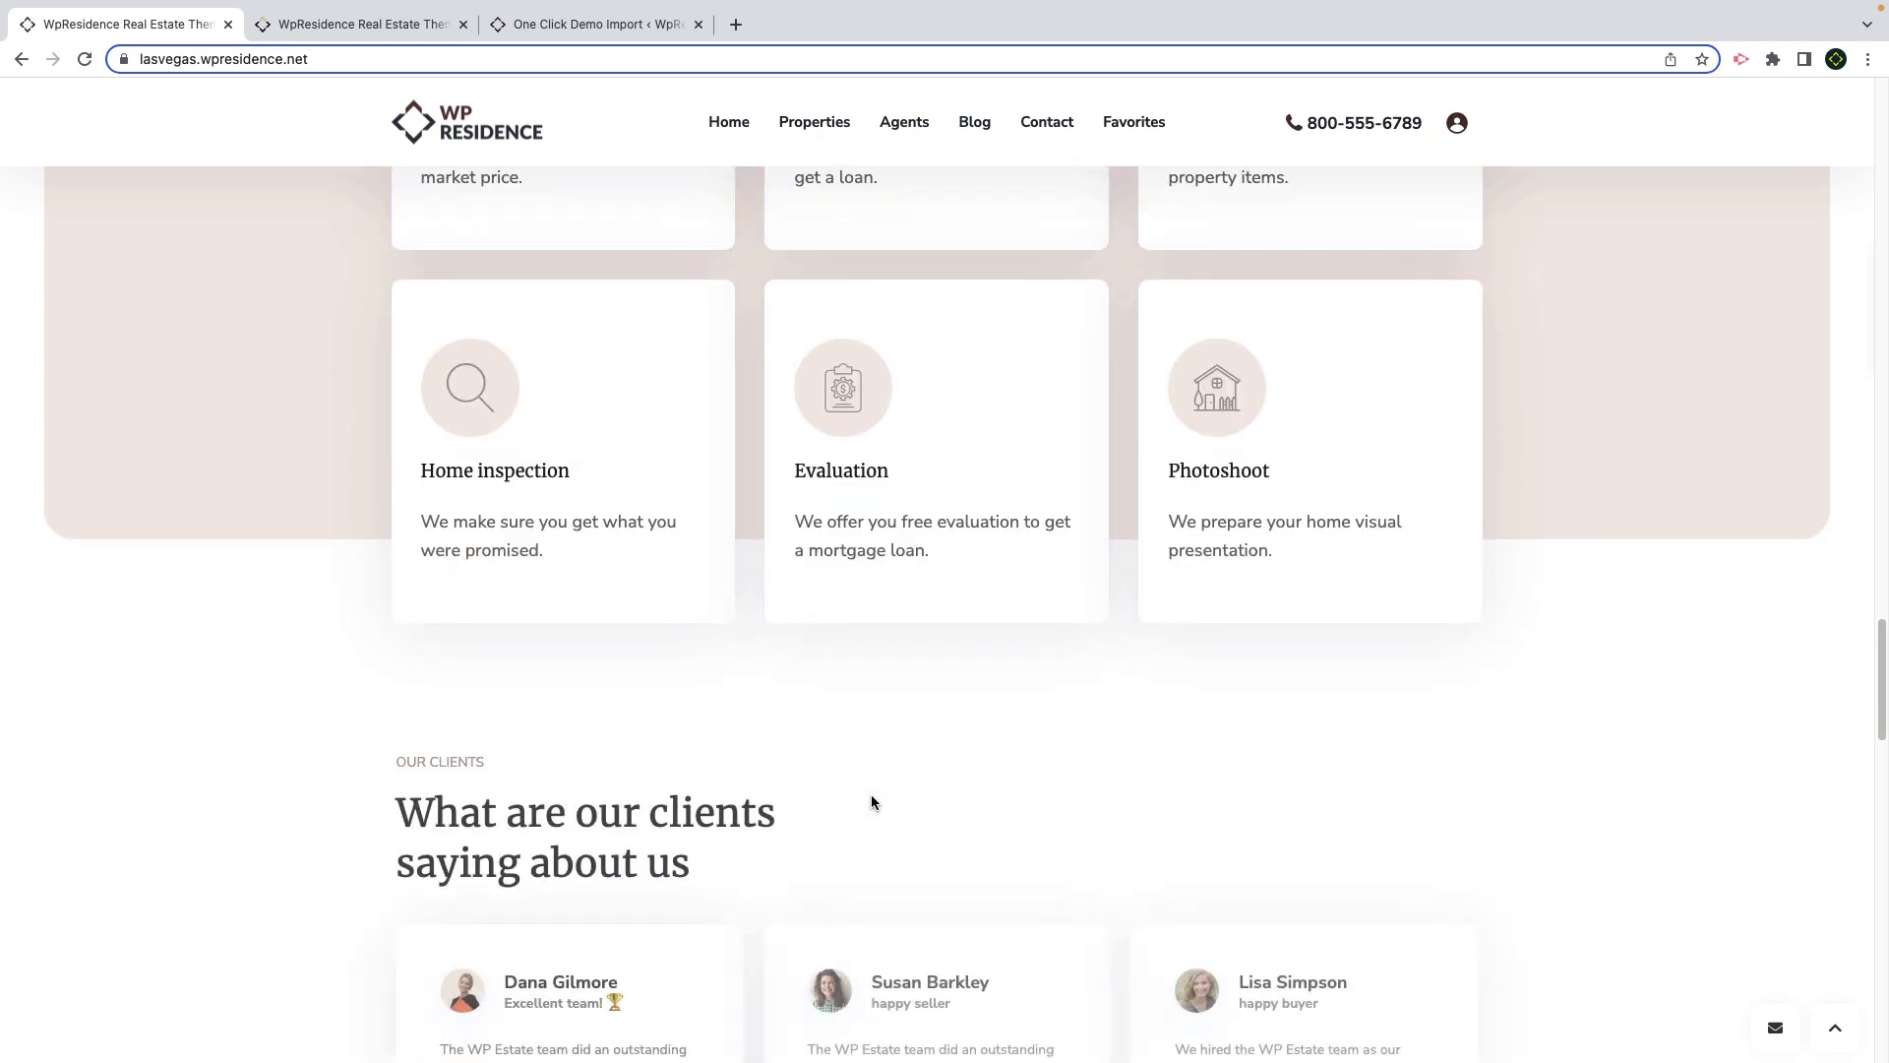
pyautogui.scroll(-4, 871, 802)
pyautogui.scroll(-3, 872, 797)
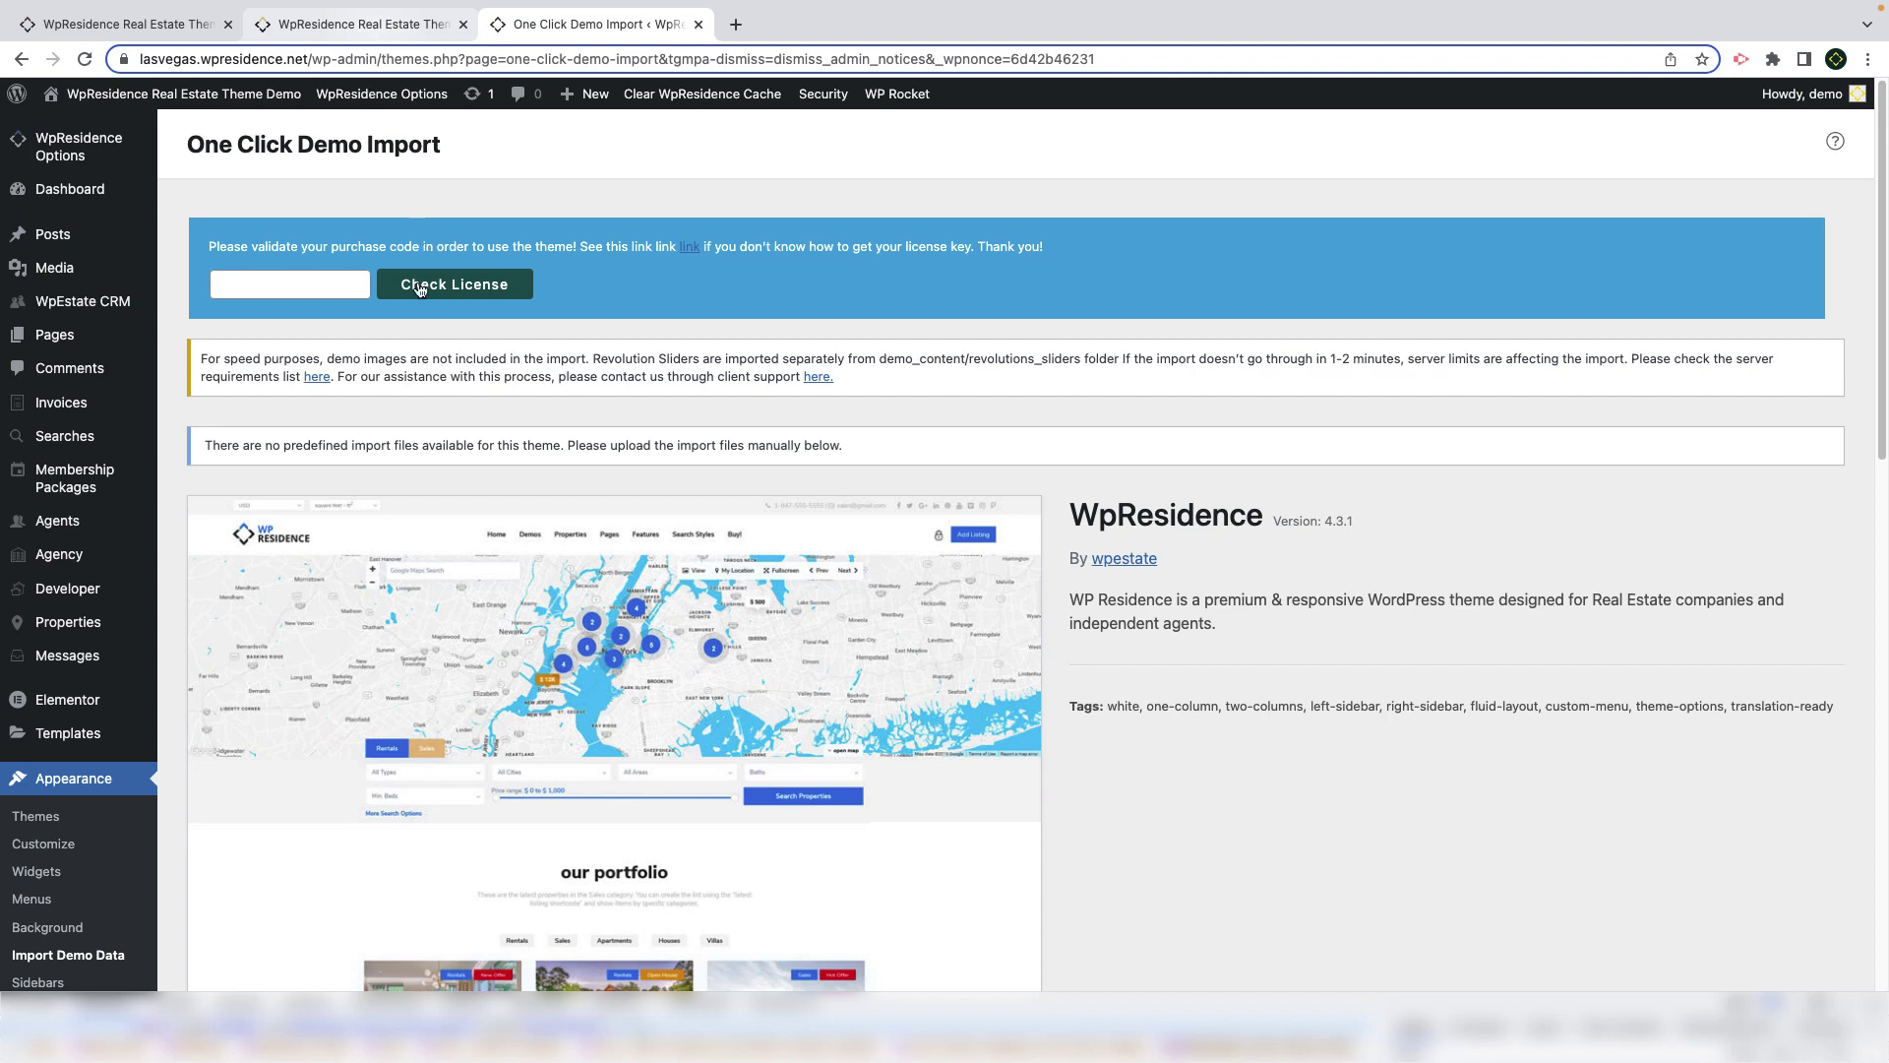
# Step: Paste the theme purchase code into its field and check the license to activate WPResidence
pyautogui.click(305, 286)
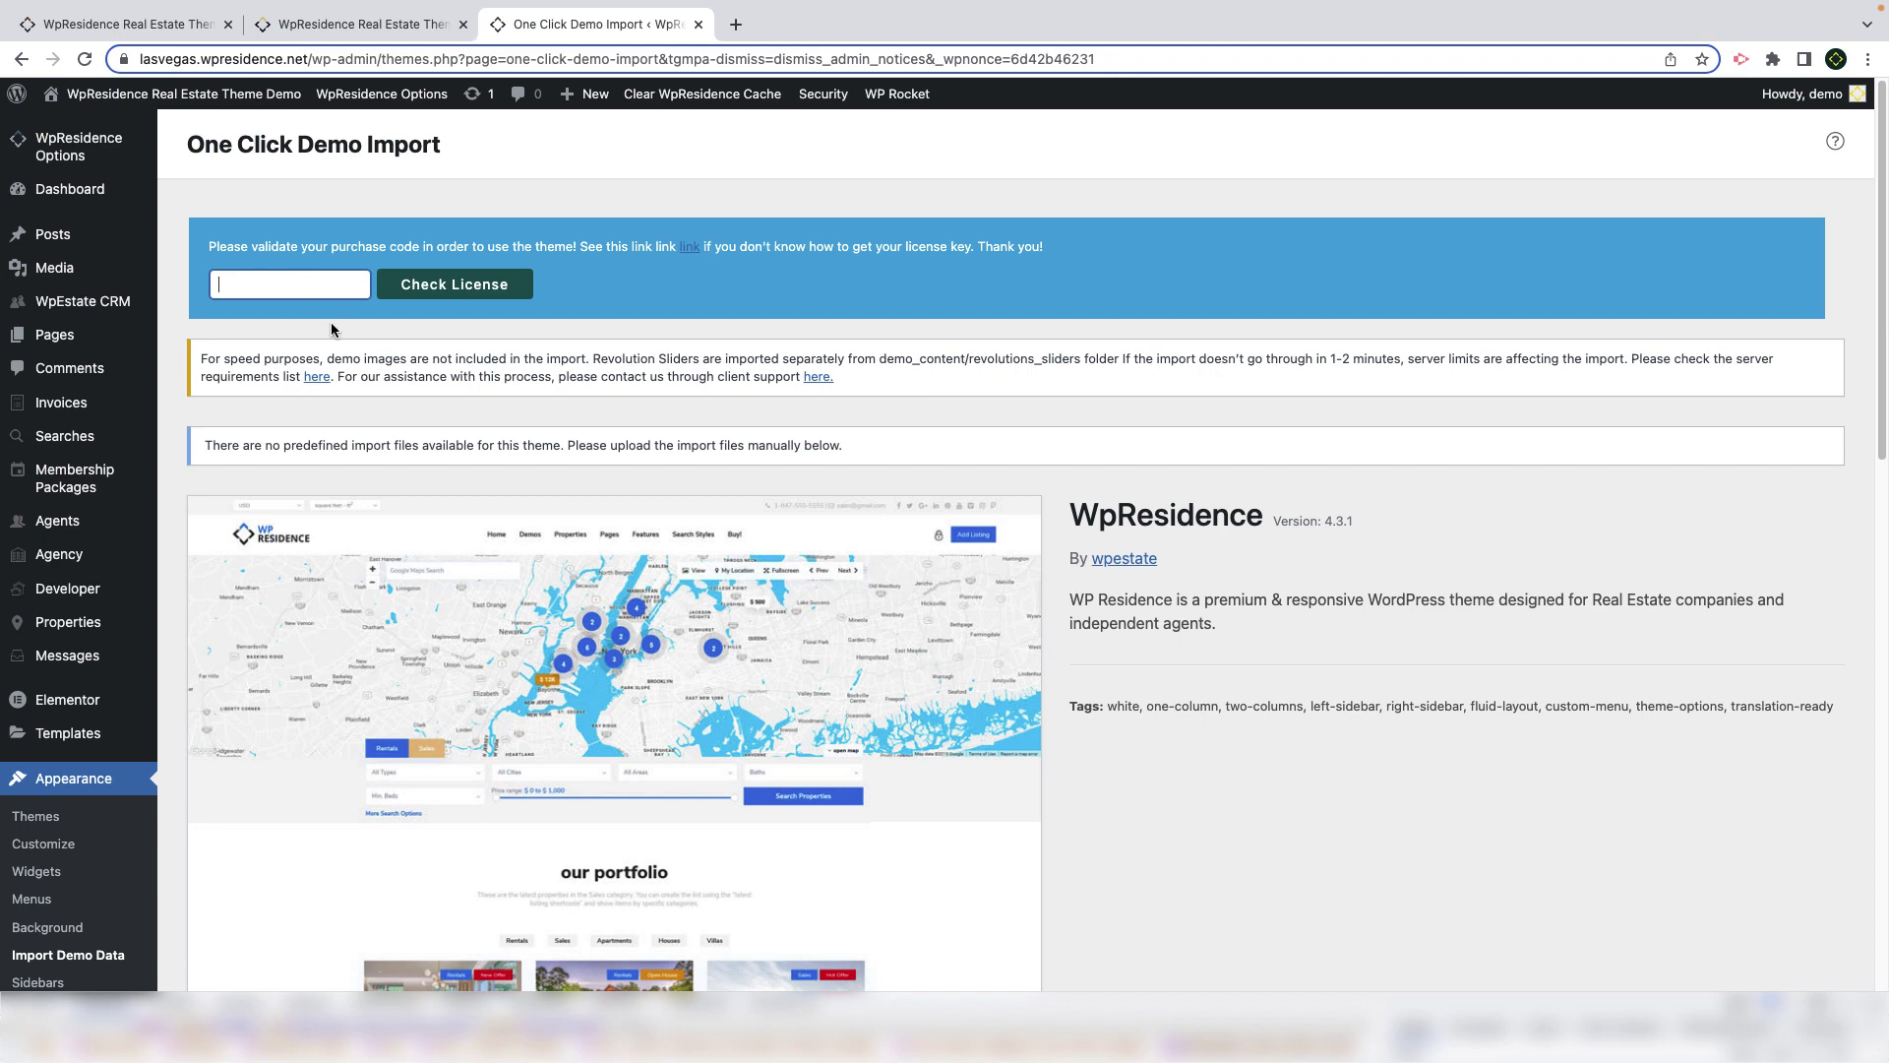
pyautogui.hotkey('ctrl', 'v')
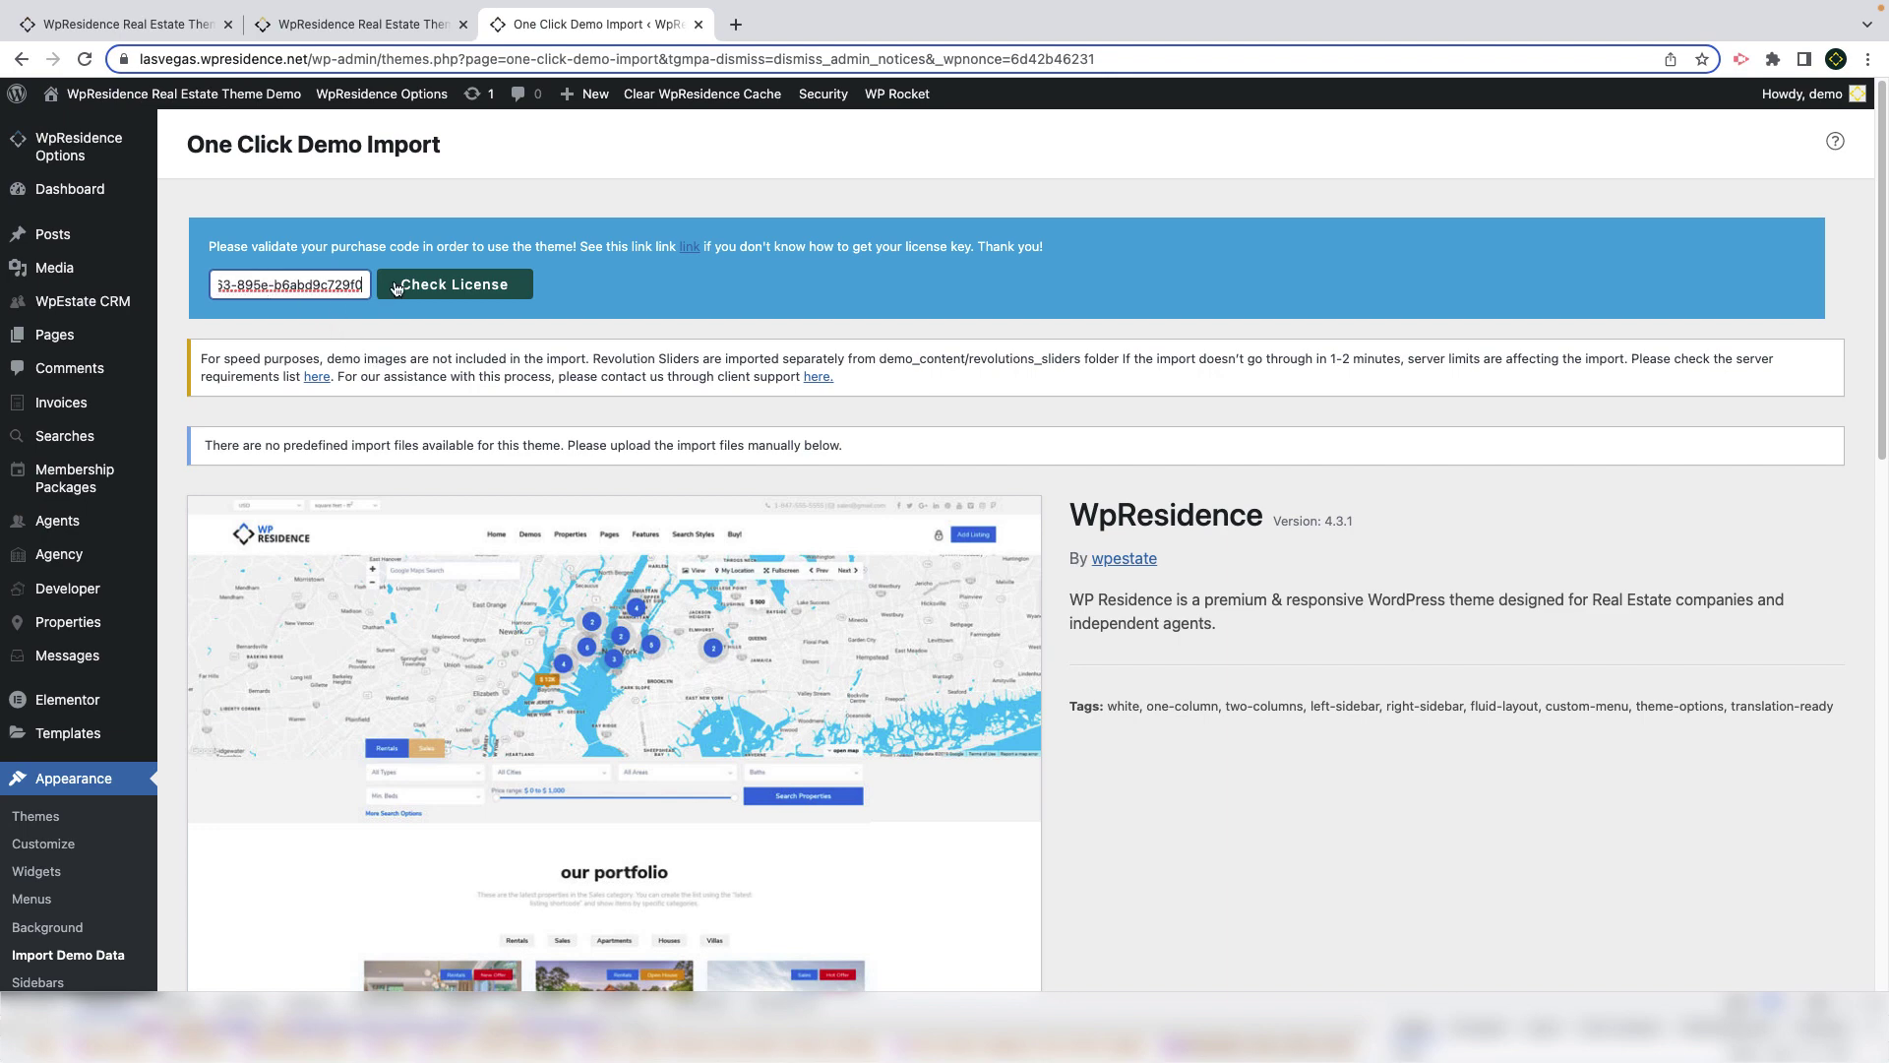
pyautogui.click(432, 288)
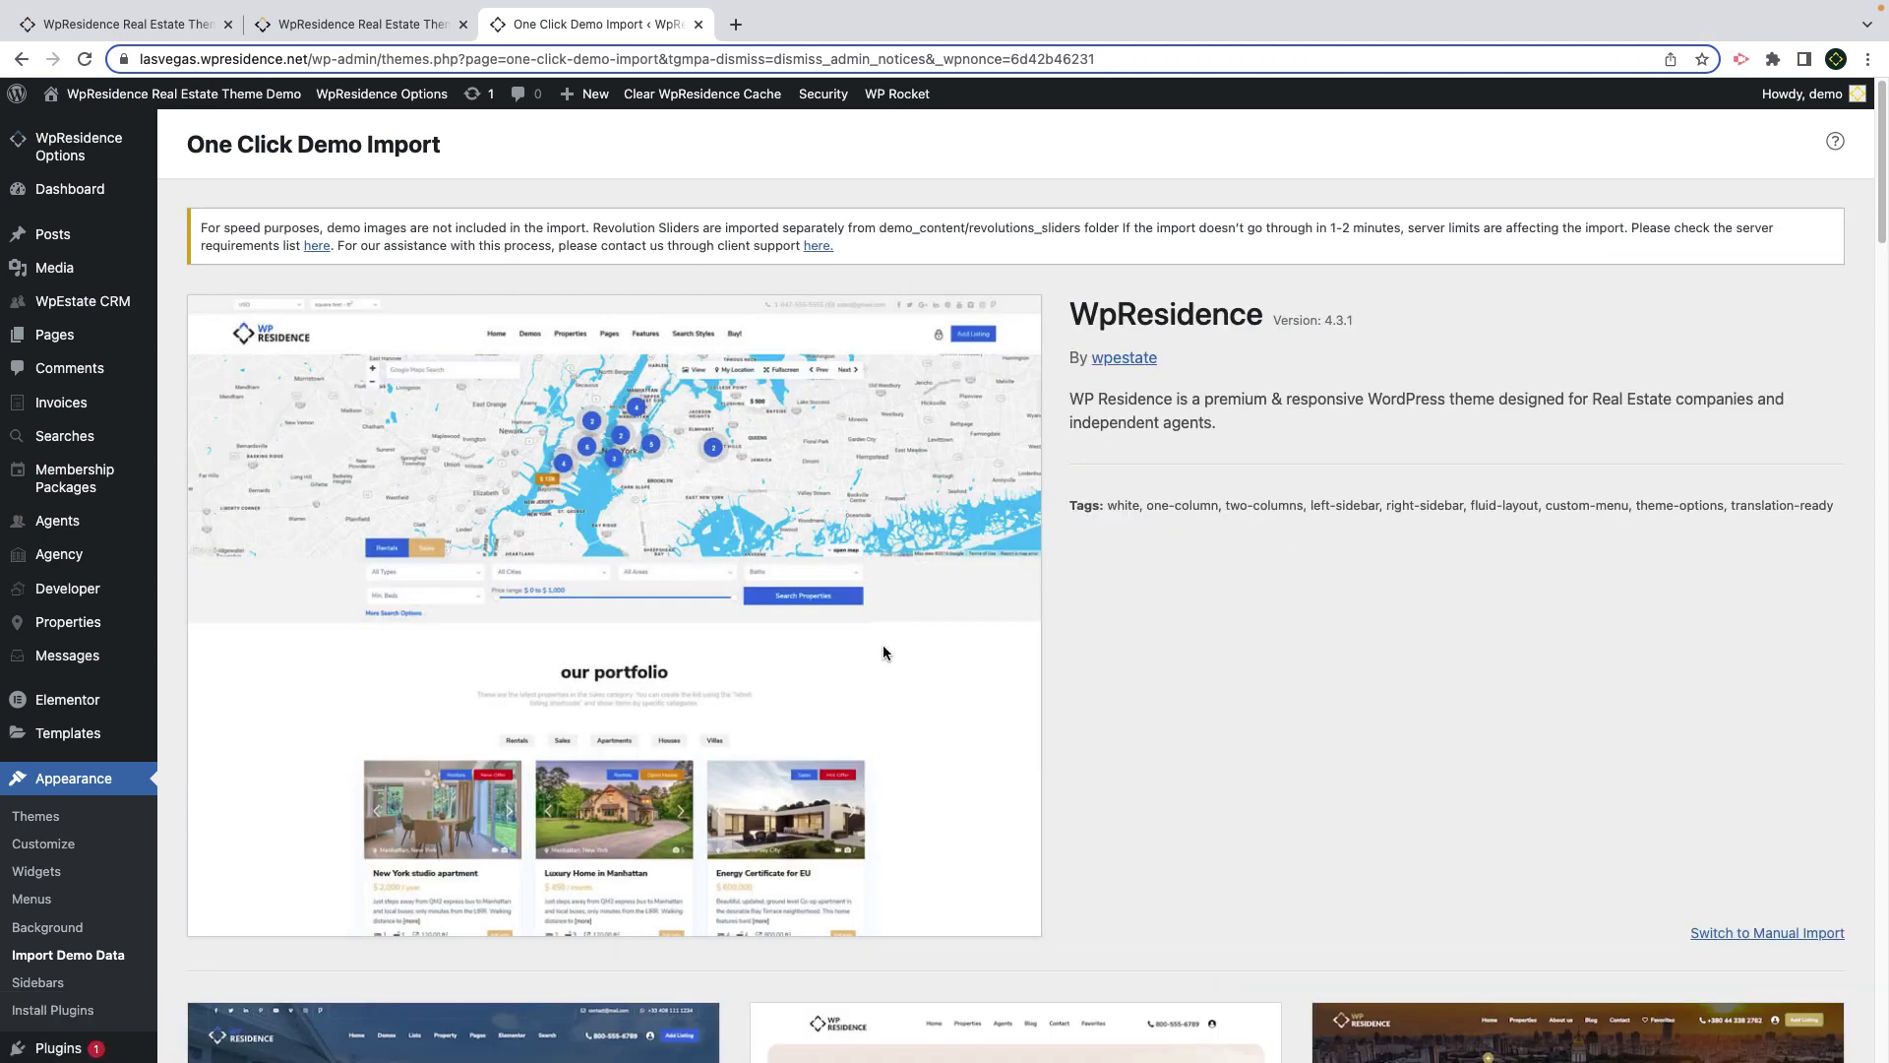
# Step: Scroll through the demo cards from Main, Las Vegas and Kyiv down to Paris, French, Spanish, German and Italian
pyautogui.scroll(-6, 1148, 723)
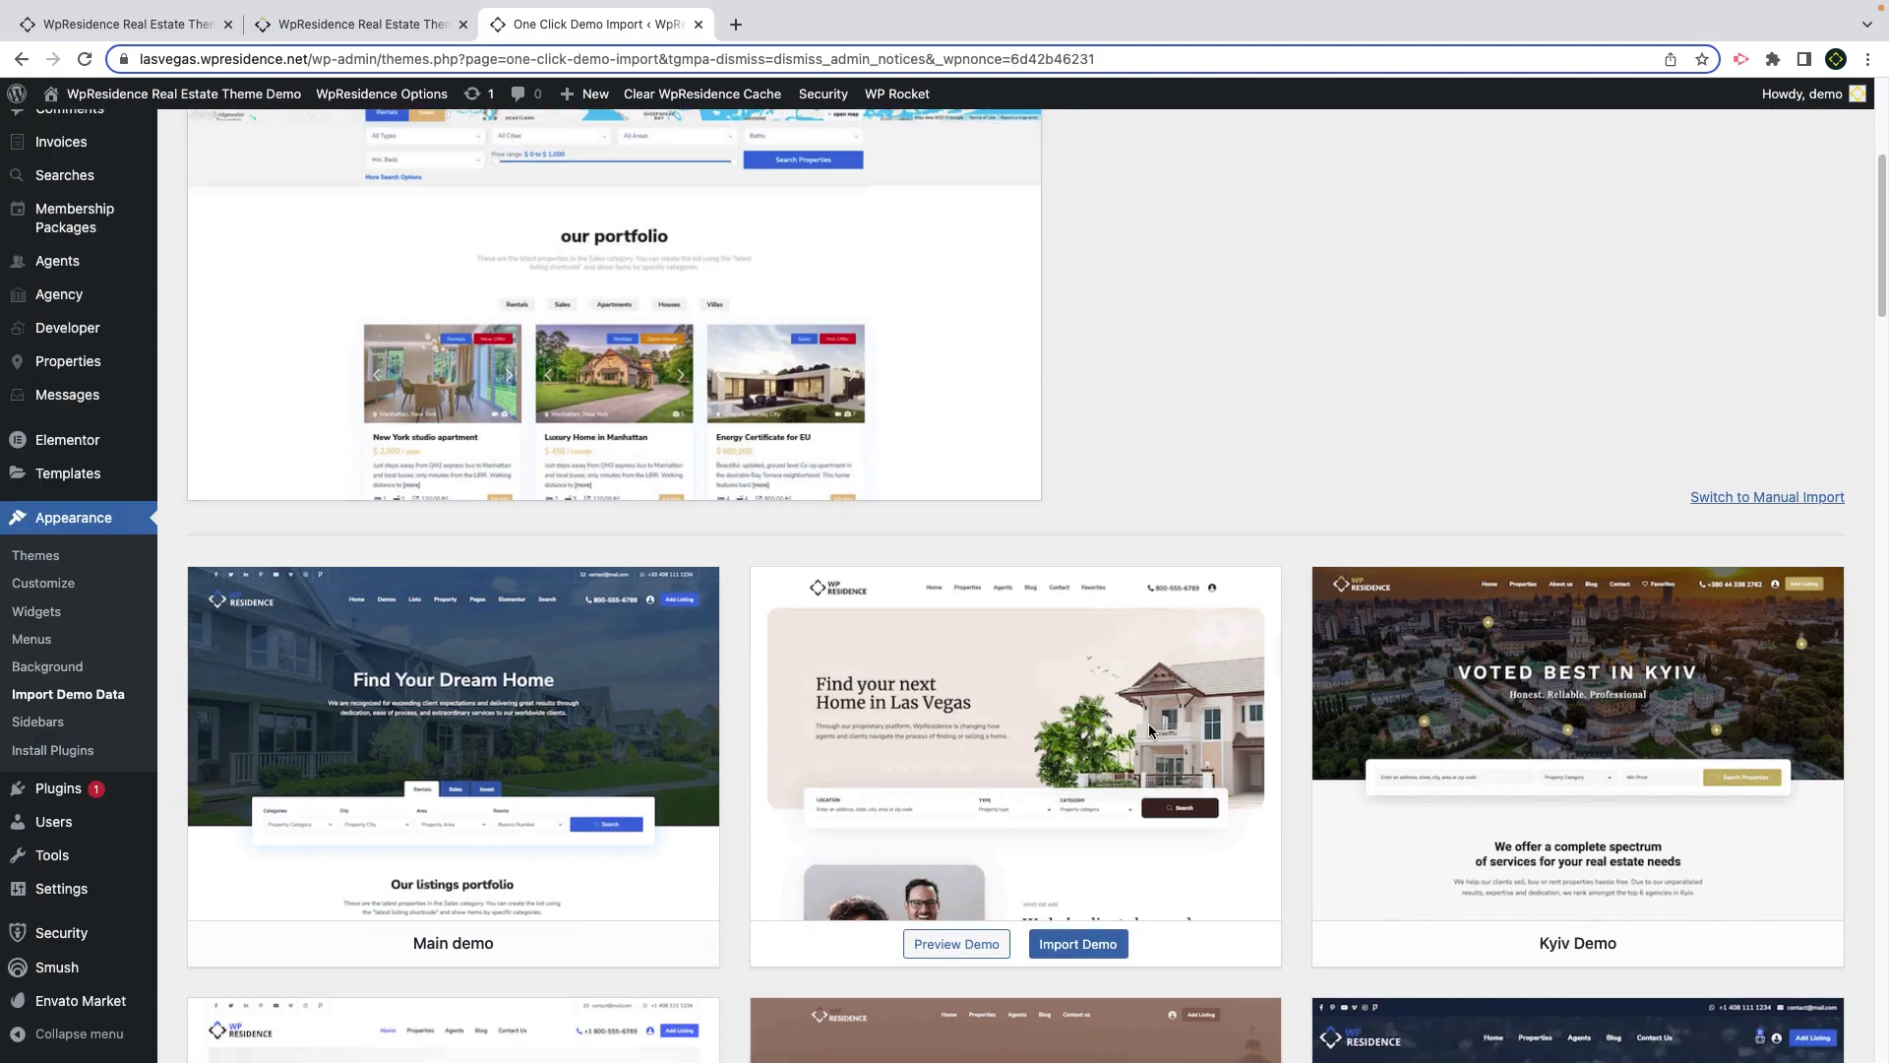
pyautogui.scroll(-6, 1373, 685)
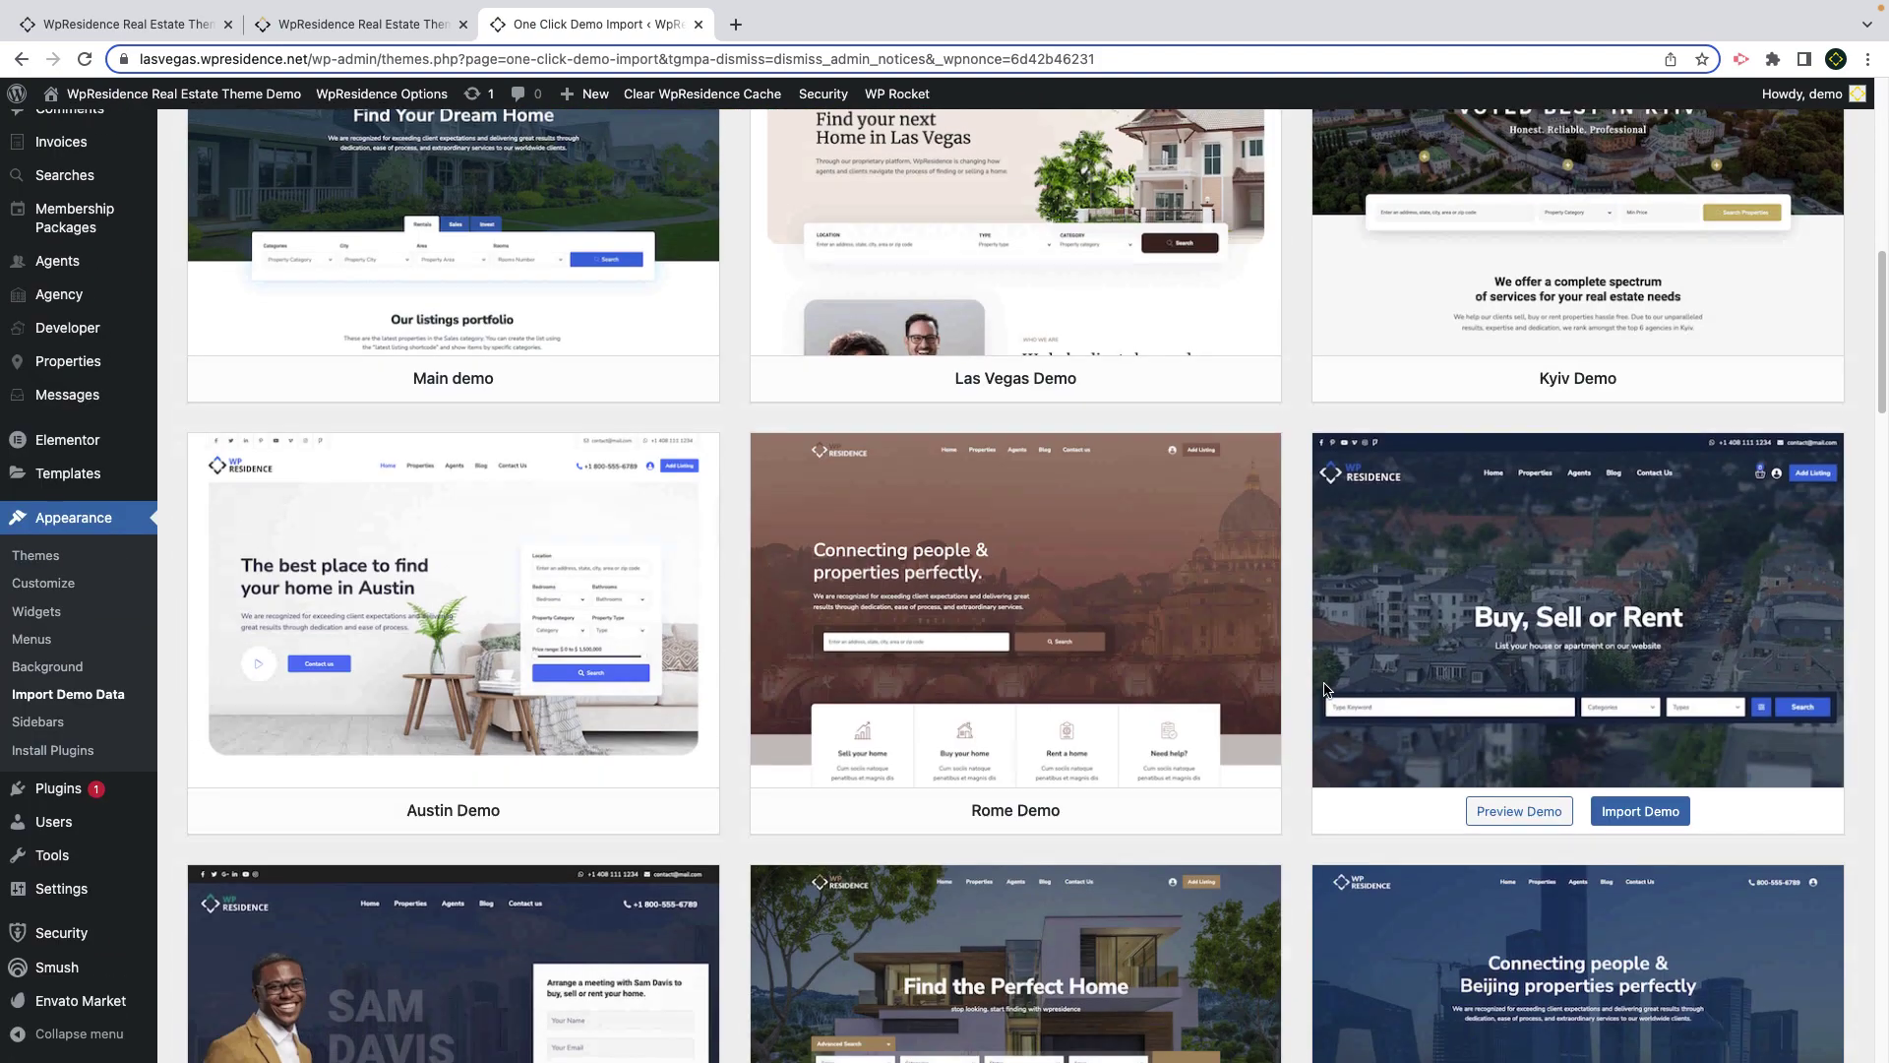
pyautogui.scroll(-10, 1076, 653)
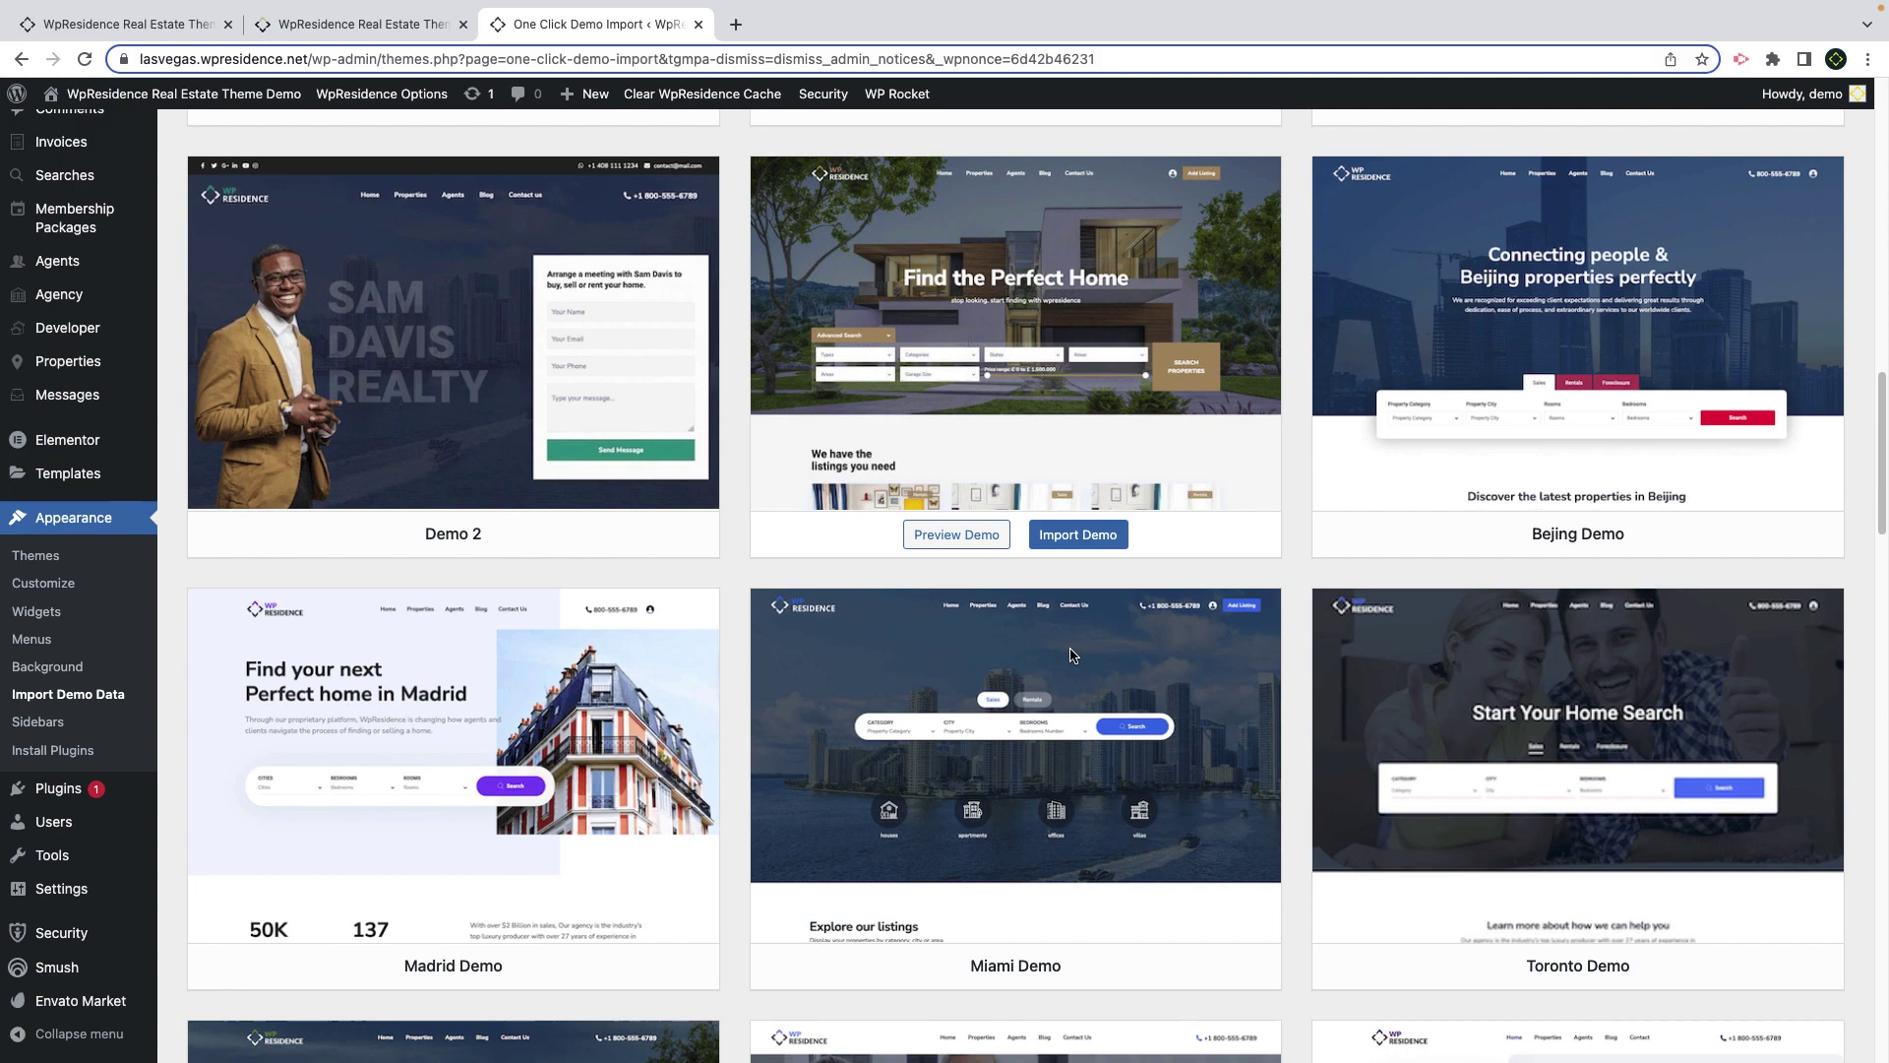
pyautogui.scroll(-8, 1071, 657)
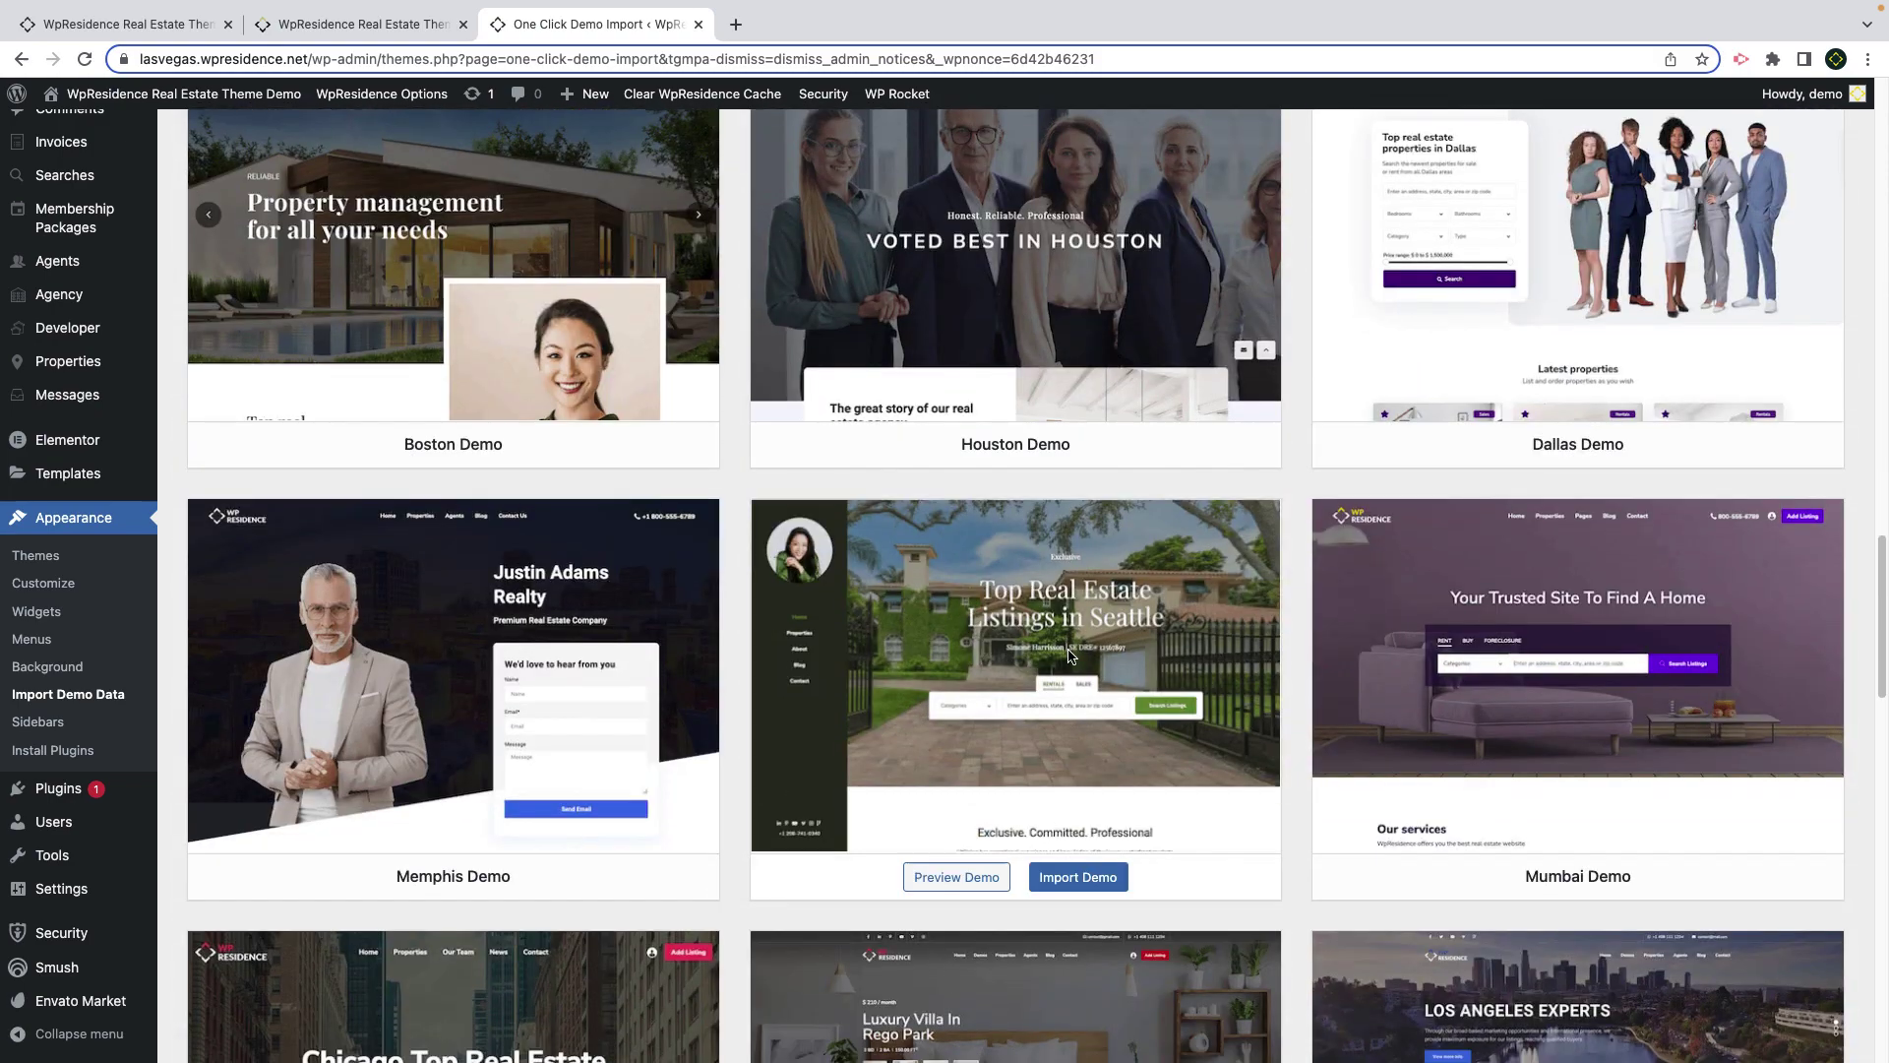
pyautogui.scroll(-10, 1070, 657)
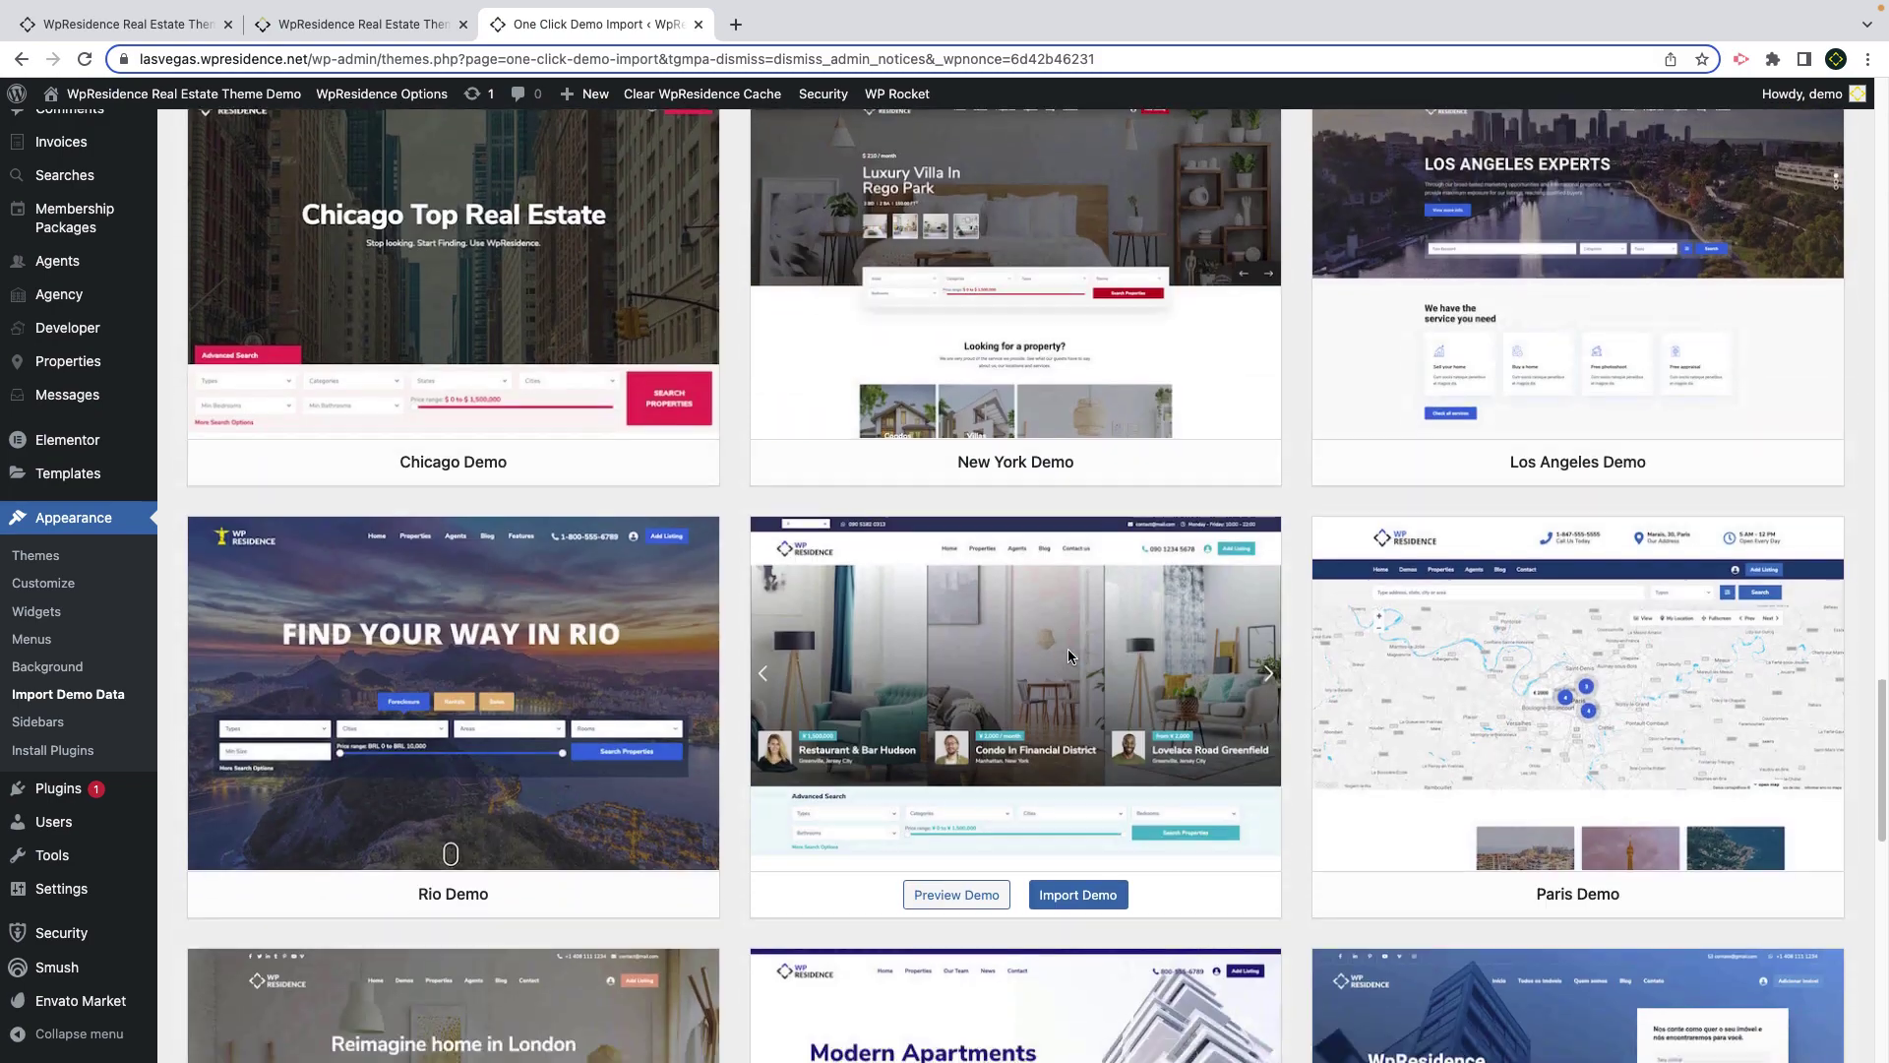
pyautogui.scroll(-7, 1066, 647)
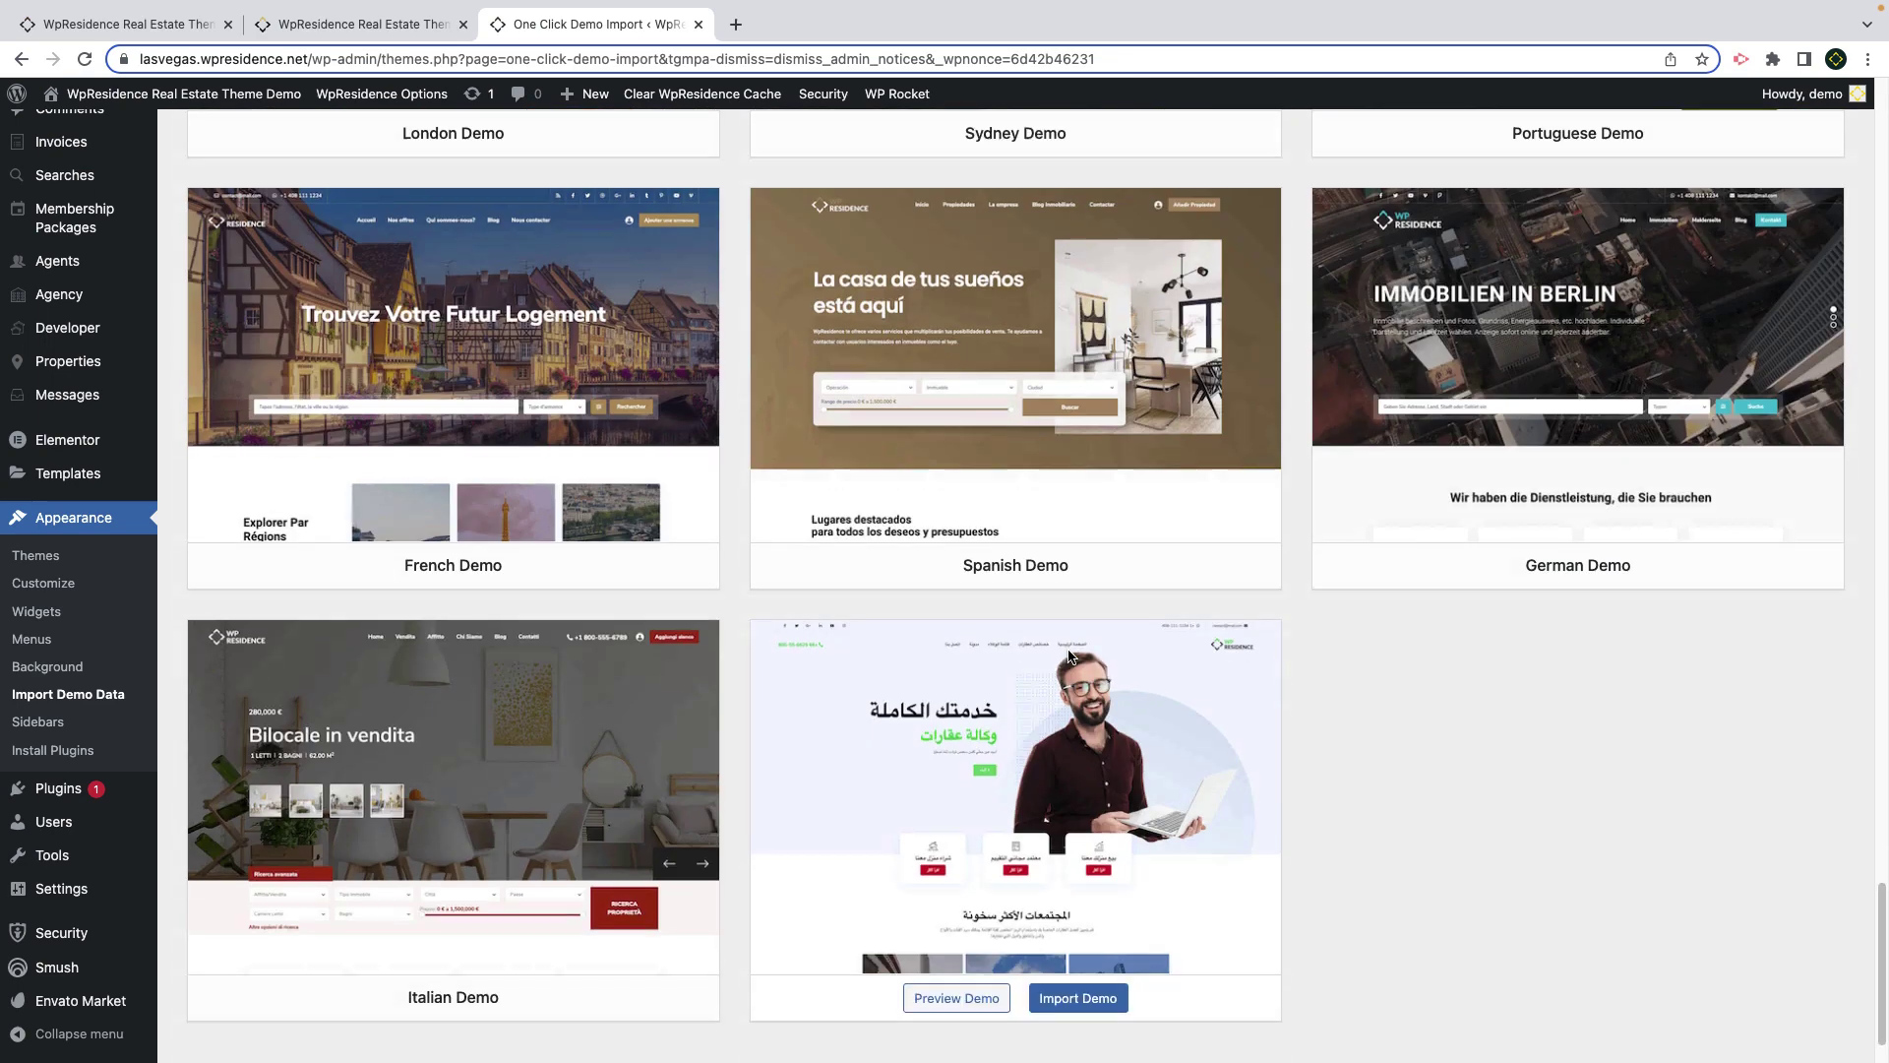